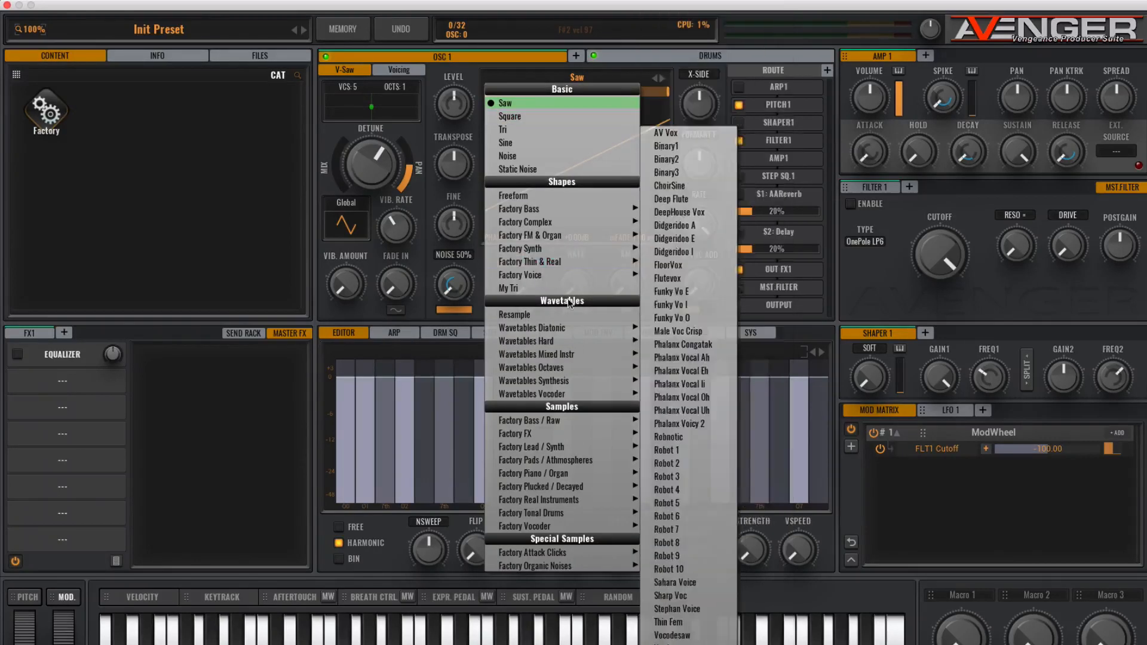
- Load the Violin 1 Hard wavetable from Wavetables Mixed Instr into oscillator 1
{"action": "mouse_move", "coordinate": [575, 358]}
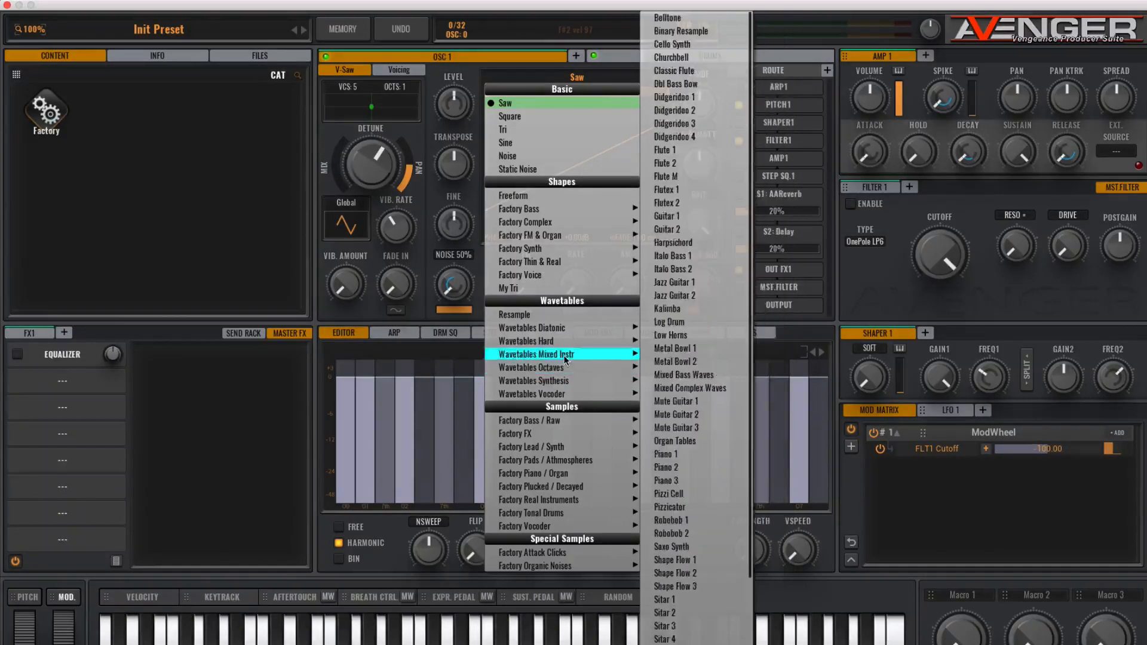
{"action": "scroll", "coordinate": [663, 361], "scroll_direction": "down", "scroll_amount": 5}
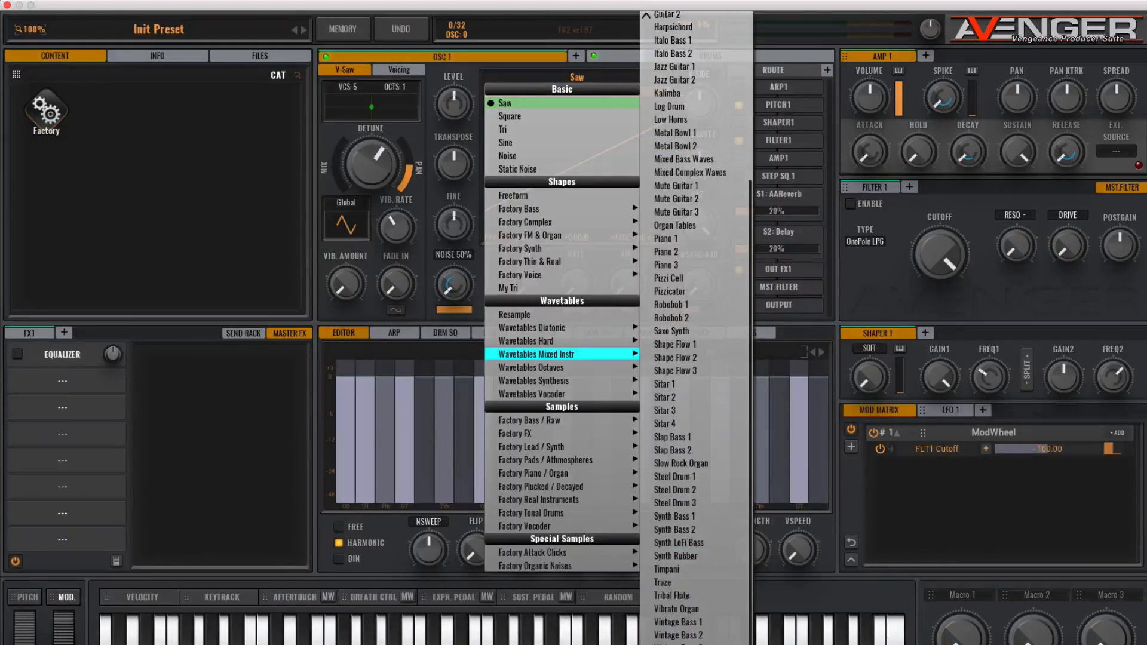
{"action": "left_click", "coordinate": [674, 644]}
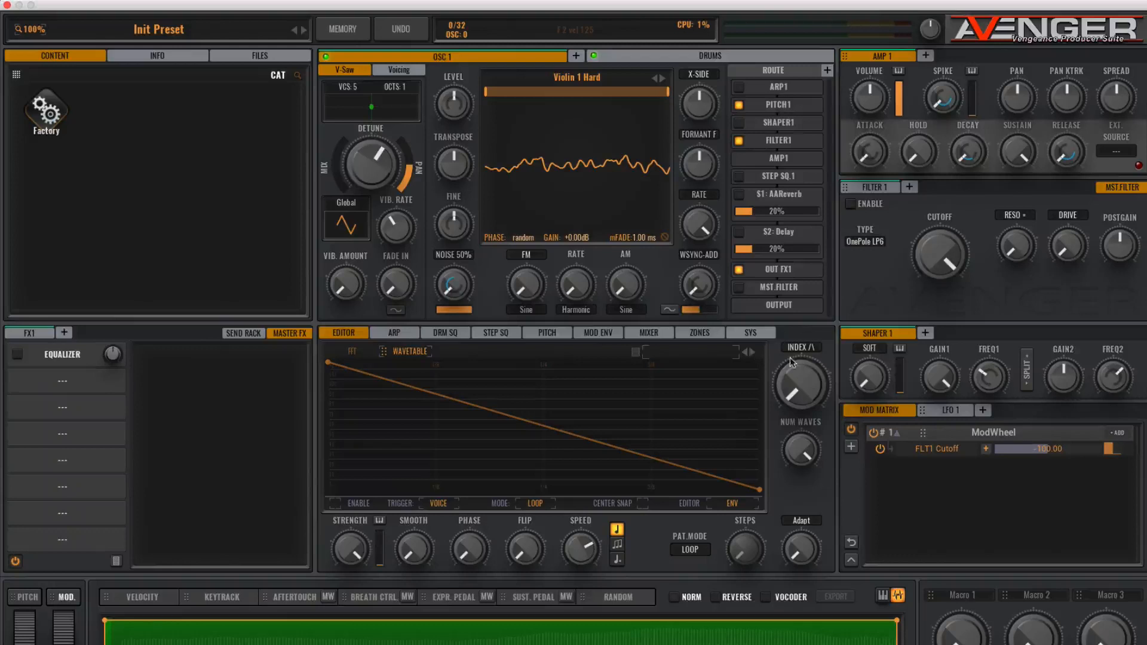
- Turn up the wavetable index knob to move through the violin wavetable
{"action": "left_click_drag", "start_coordinate": [806, 385], "coordinate": [807, 258]}
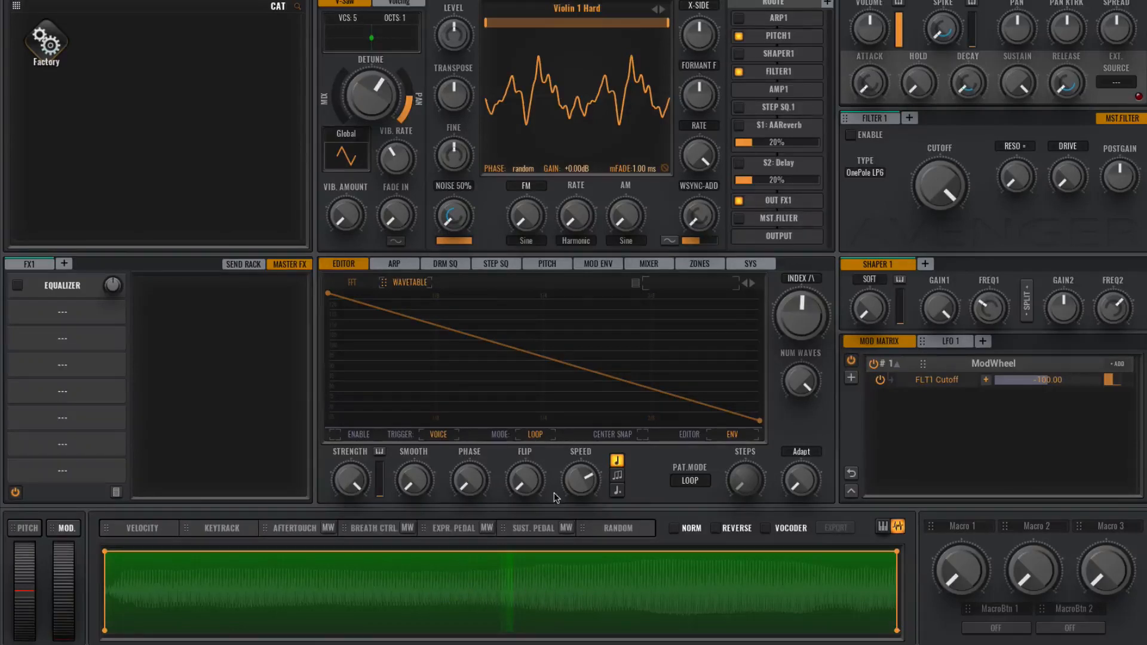
{"action": "left_click", "coordinate": [335, 434]}
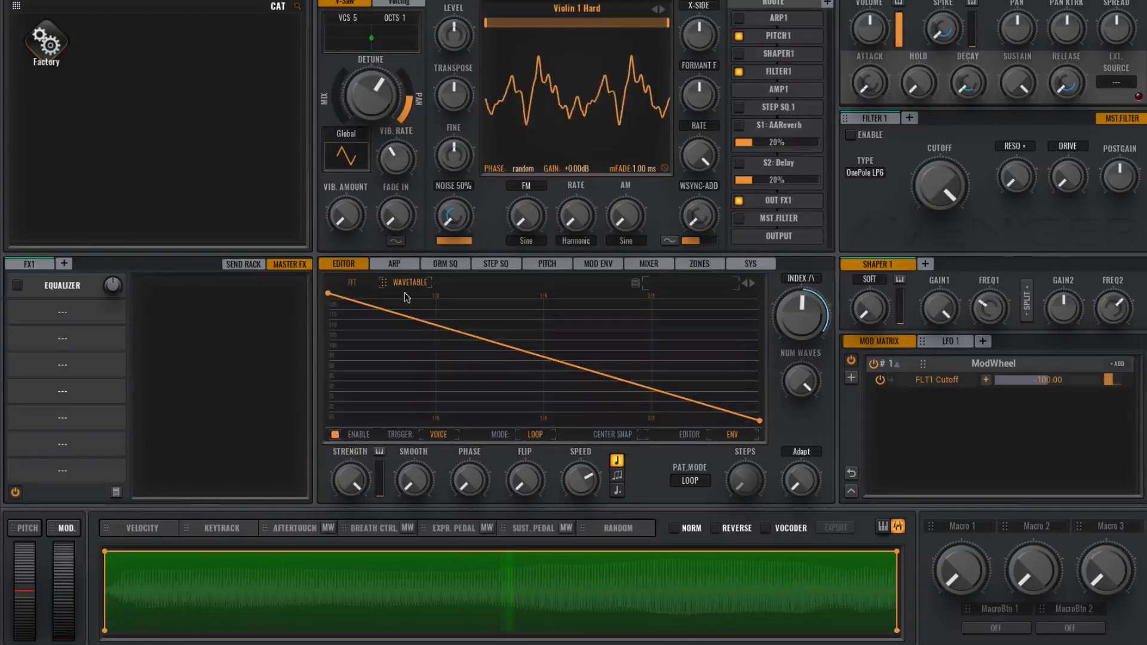
{"action": "left_click", "coordinate": [335, 434]}
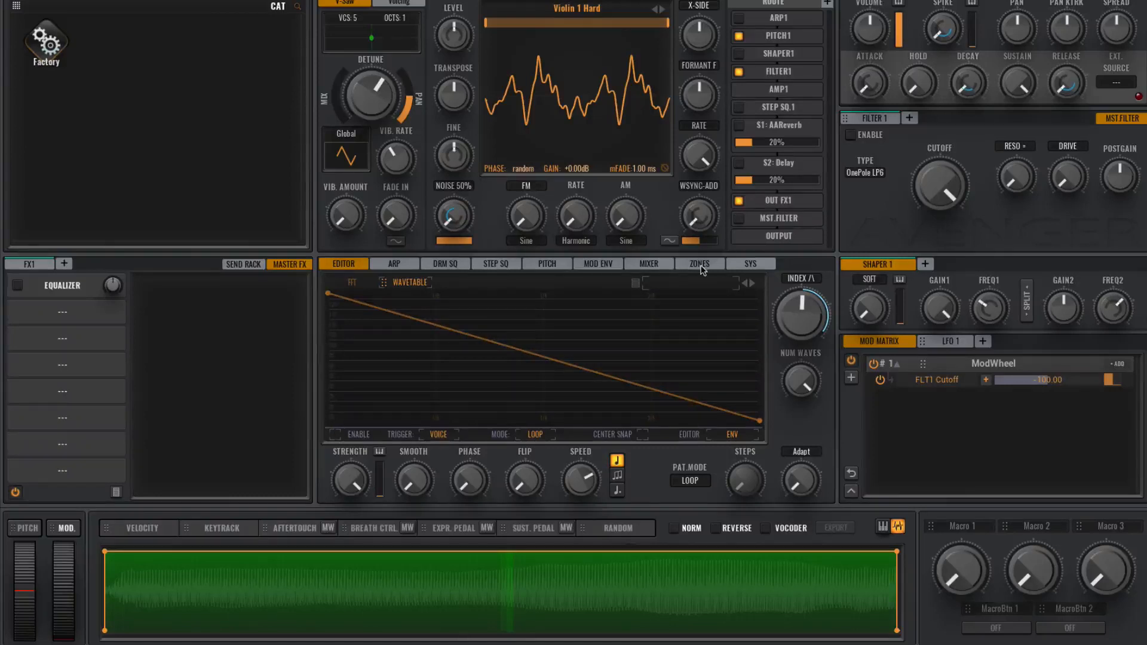
- Modulate the wavetable index with LFO 1, lowering the LFO rate and adjusting the modulation depth
{"action": "left_click", "coordinate": [951, 340]}
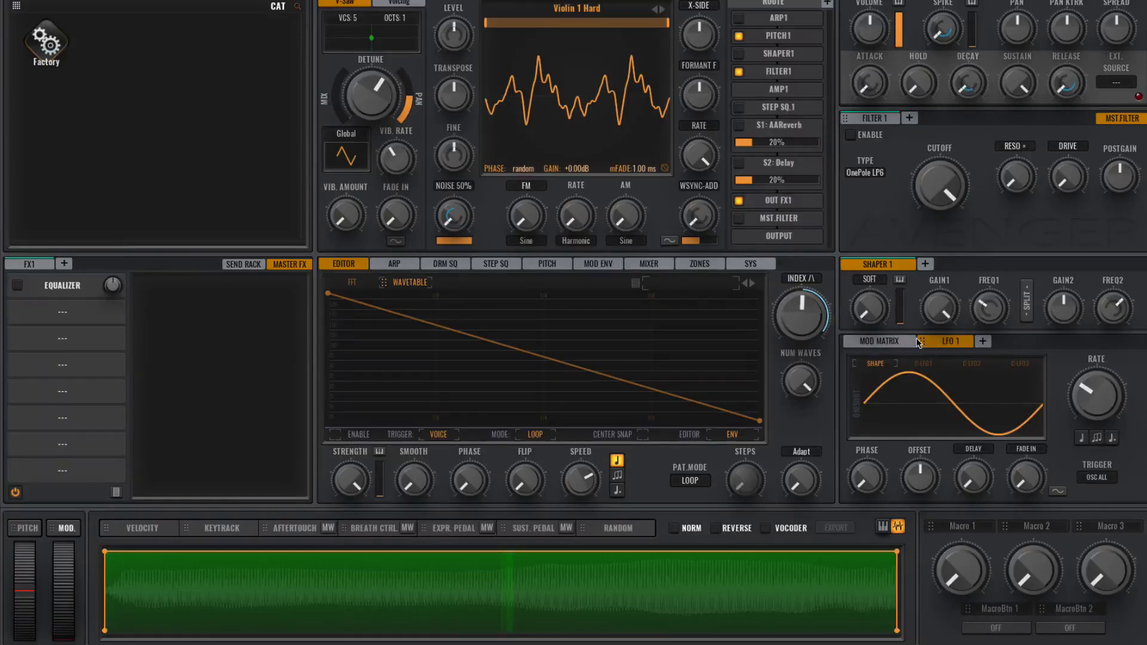
{"action": "left_click_drag", "start_coordinate": [931, 345], "coordinate": [806, 317]}
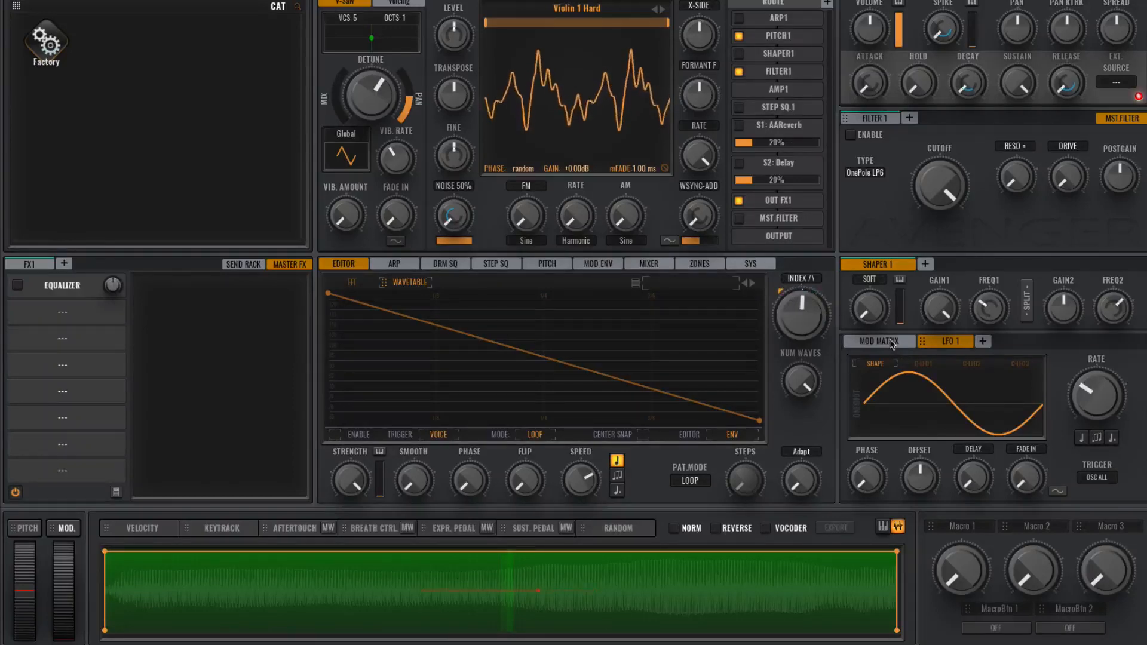
{"action": "left_click_drag", "start_coordinate": [1101, 385], "coordinate": [1101, 397]}
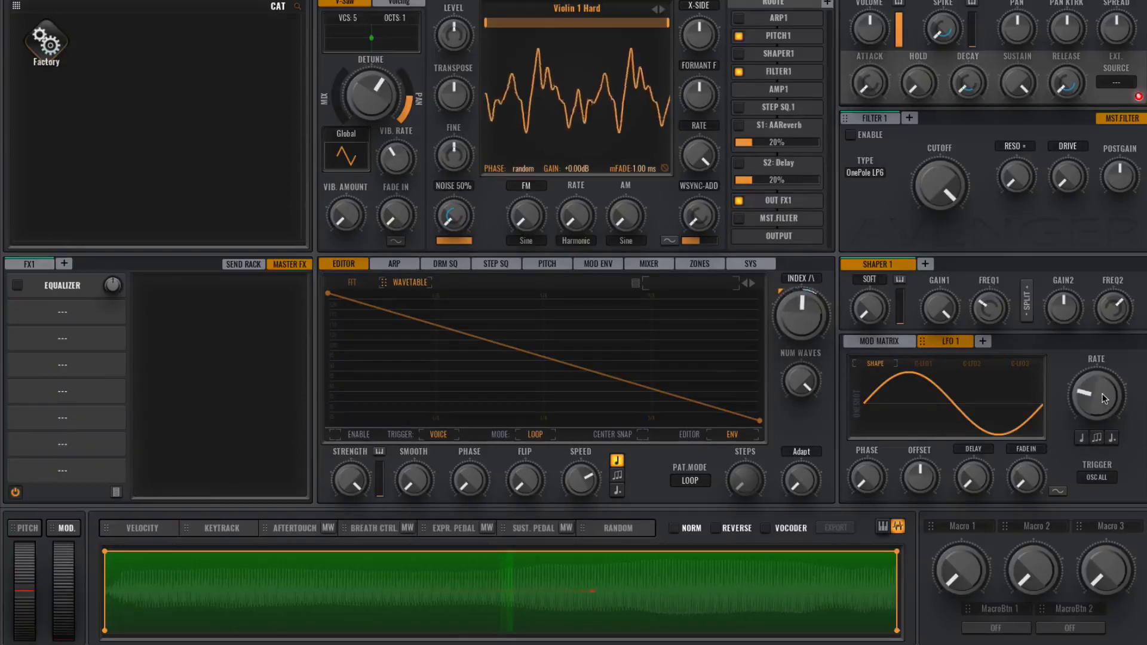
{"action": "left_click_drag", "start_coordinate": [1101, 393], "coordinate": [1104, 403]}
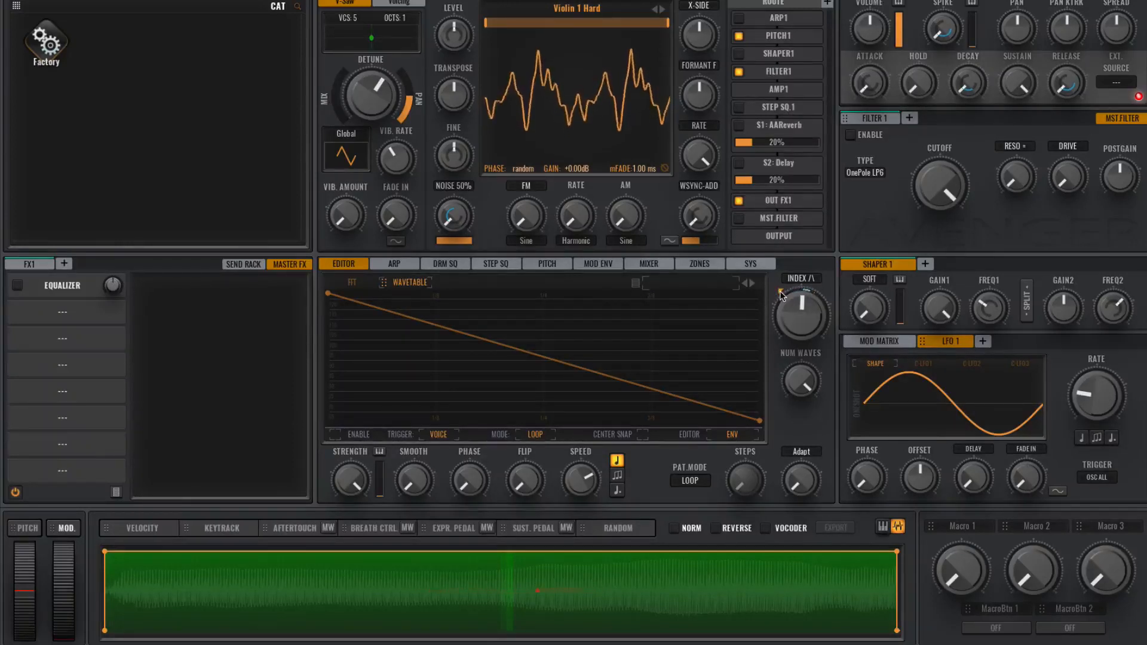
{"action": "mouse_move", "coordinate": [807, 306]}
{"action": "left_mouse_down"}
{"action": "mouse_move", "coordinate": [794, 341]}
{"action": "mouse_move", "coordinate": [798, 273]}
{"action": "mouse_move", "coordinate": [790, 313]}
{"action": "left_mouse_up"}
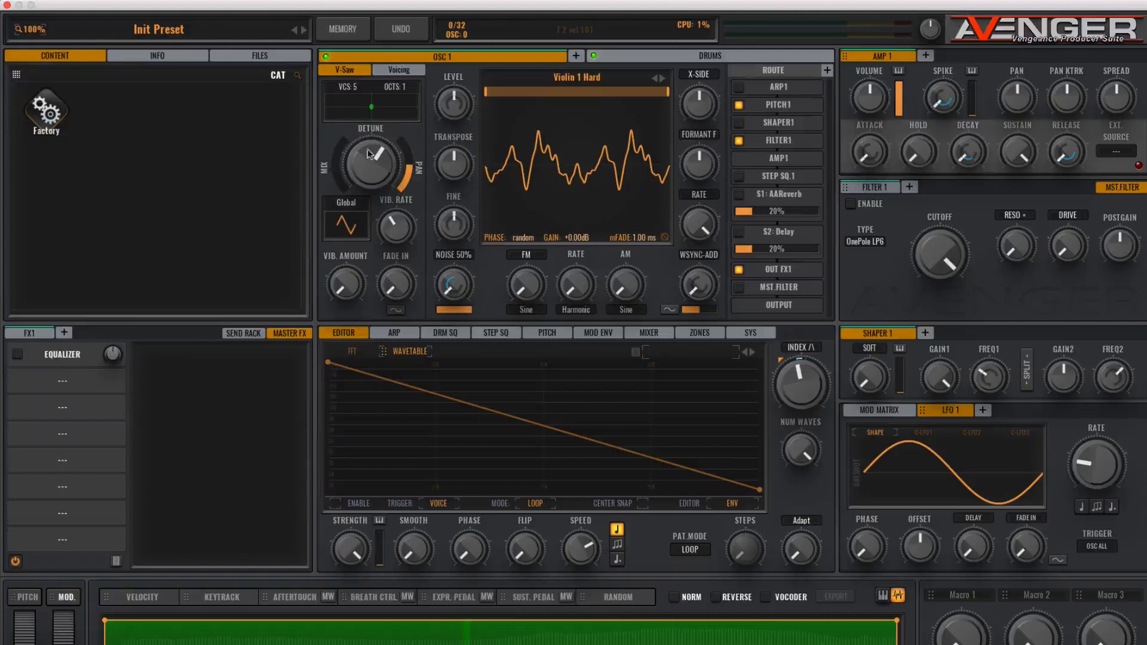
- Increase the oscillator's unison detune
{"action": "left_click_drag", "start_coordinate": [350, 182], "coordinate": [343, 155]}
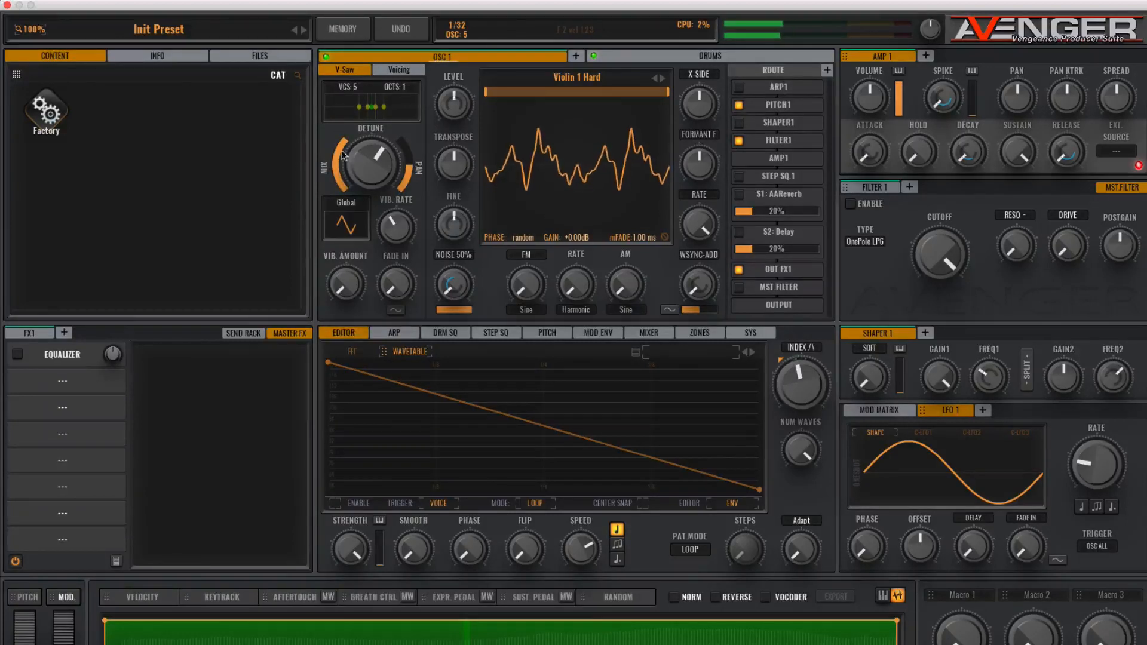
{"action": "mouse_move", "coordinate": [341, 151]}
{"action": "left_mouse_down"}
{"action": "mouse_move", "coordinate": [342, 187]}
{"action": "mouse_move", "coordinate": [333, 145]}
{"action": "left_mouse_up"}
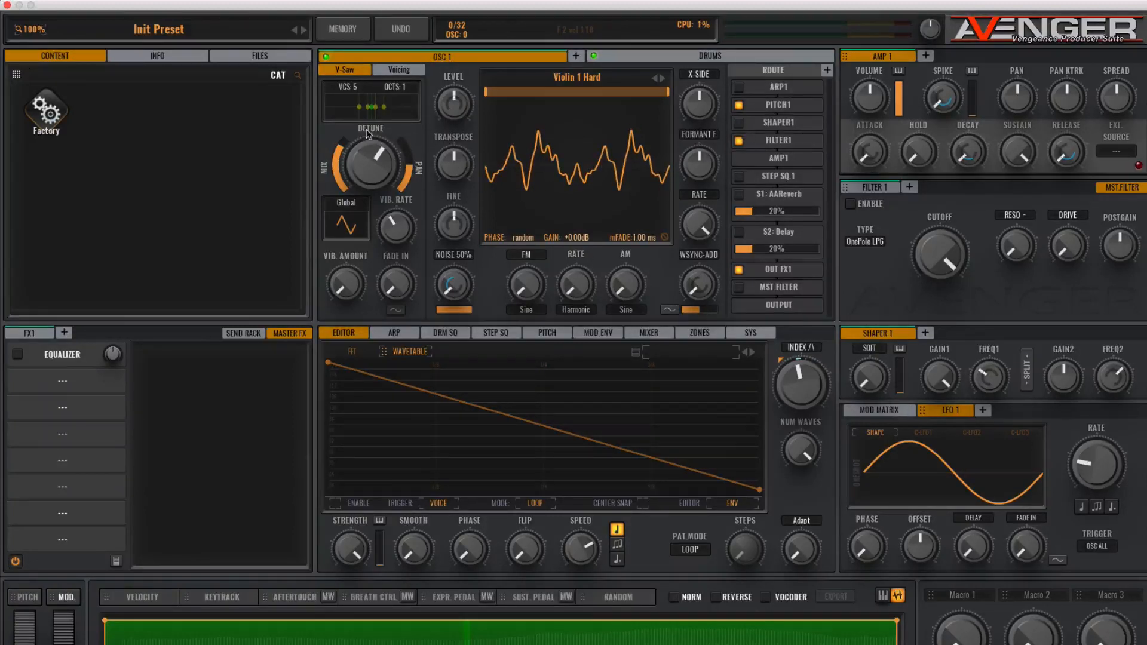
- Open the oscillator voicing settings and pick the Chord 2+ chorder preset
{"action": "left_click", "coordinate": [390, 71]}
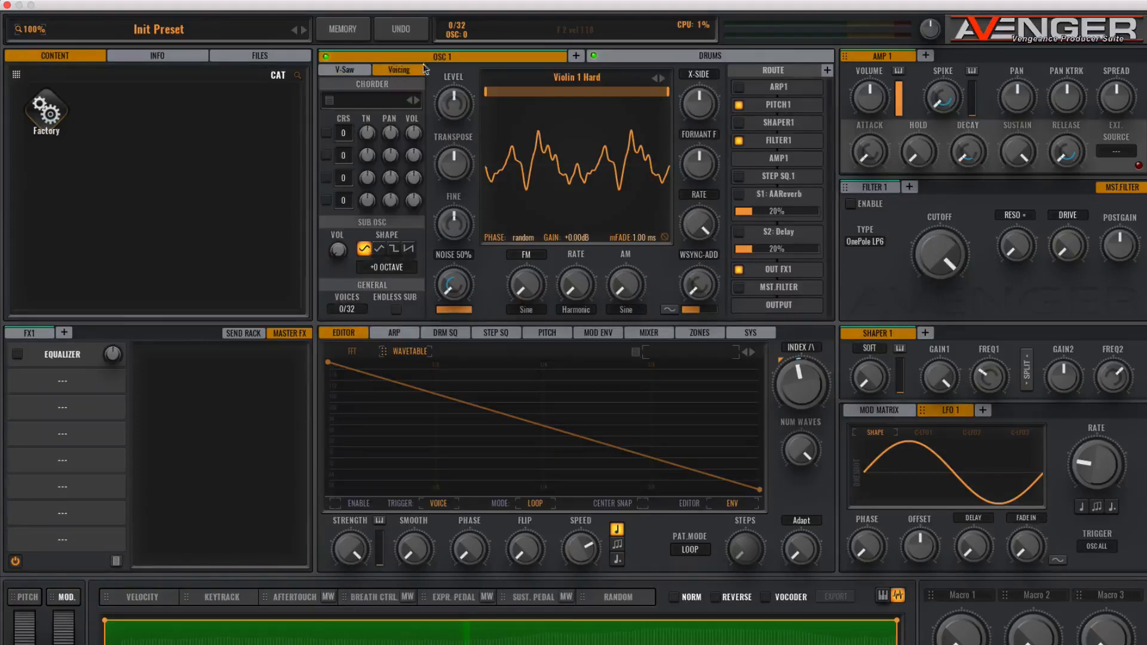
{"action": "left_click", "coordinate": [374, 103]}
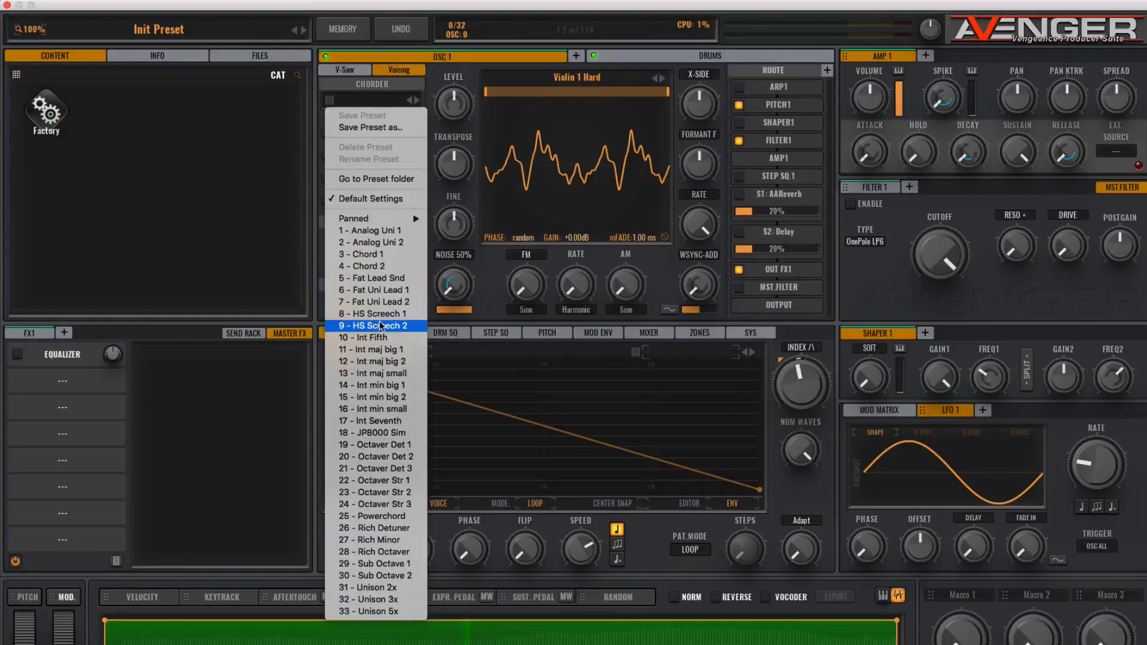
{"action": "left_click", "coordinate": [392, 611]}
{"action": "left_click", "coordinate": [416, 101]}
{"action": "left_click", "coordinate": [416, 102]}
{"action": "left_click", "coordinate": [416, 102]}
{"action": "left_click", "coordinate": [417, 102]}
{"action": "left_click", "coordinate": [416, 102]}
{"action": "left_click", "coordinate": [408, 101]}
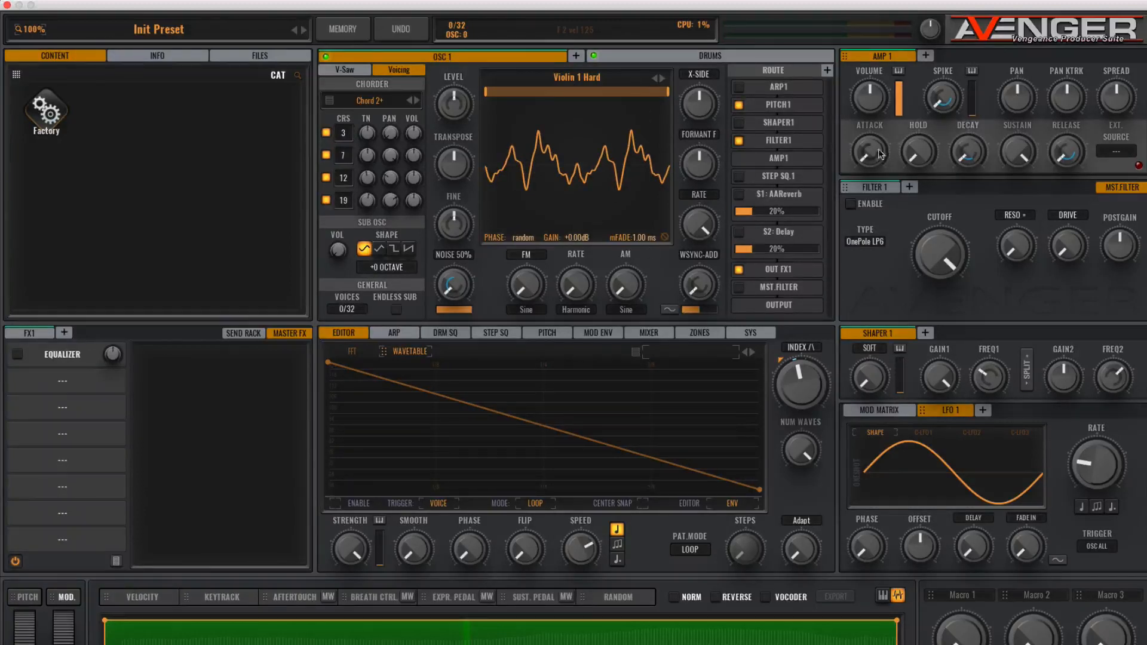
- Enable Filter 1 and route LFO 1 to the X-Side knob
{"action": "left_click", "coordinate": [876, 187]}
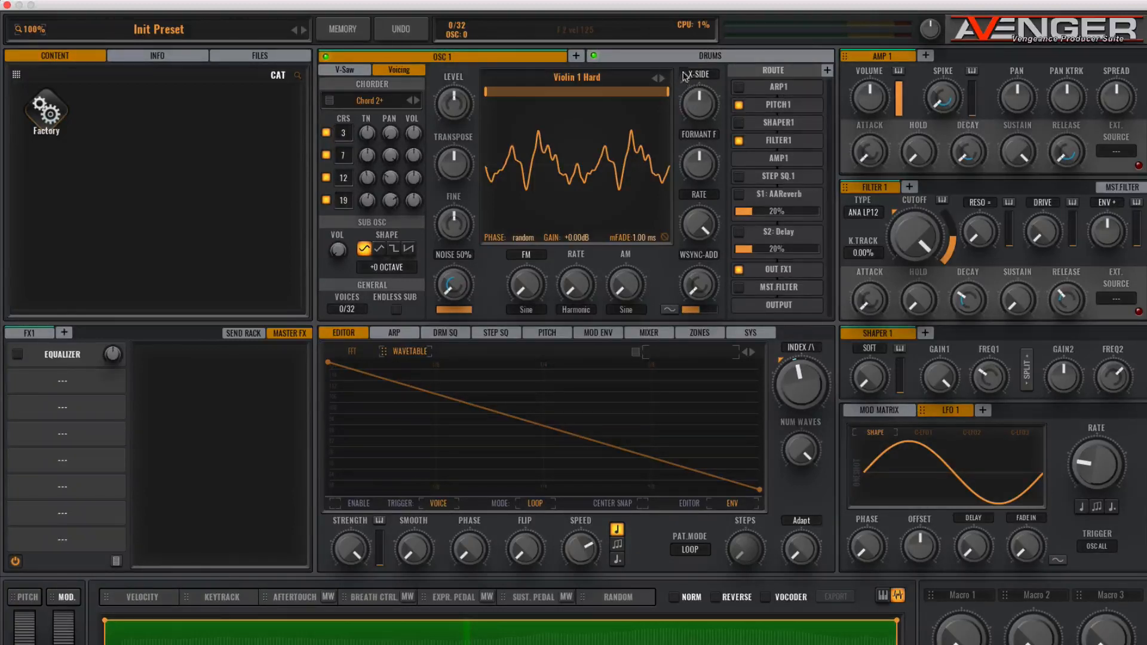
{"action": "mouse_move", "coordinate": [924, 412]}
{"action": "left_mouse_down"}
{"action": "mouse_move", "coordinate": [915, 365]}
{"action": "mouse_move", "coordinate": [795, 173]}
{"action": "mouse_move", "coordinate": [741, 117]}
{"action": "mouse_move", "coordinate": [706, 109]}
{"action": "left_mouse_up"}
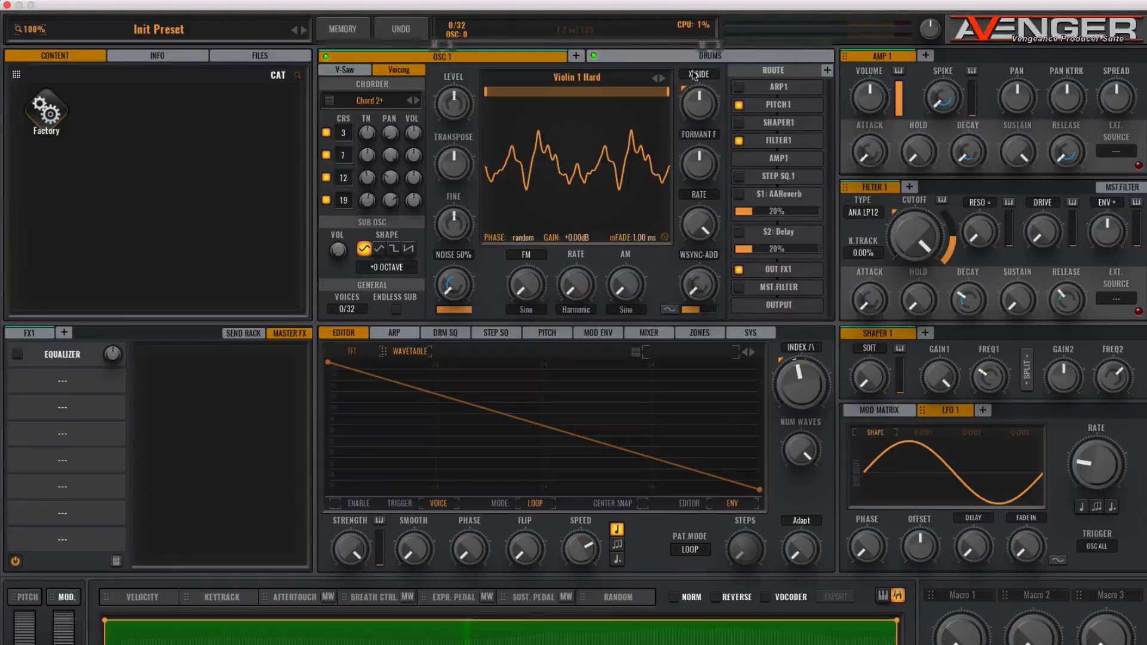
{"action": "mouse_move", "coordinate": [684, 84]}
{"action": "left_mouse_down"}
{"action": "mouse_move", "coordinate": [677, 68]}
{"action": "mouse_move", "coordinate": [674, 81]}
{"action": "left_mouse_up"}
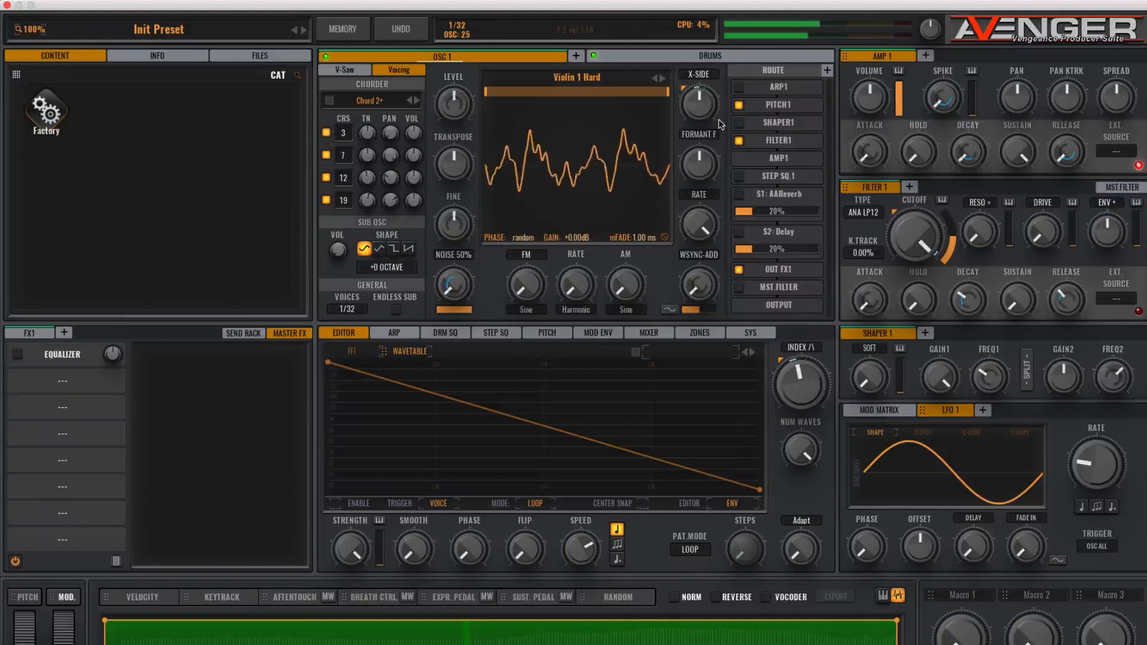
- Switch the X-Side mode to XCITE MID and raise its amount
{"action": "left_click", "coordinate": [698, 74]}
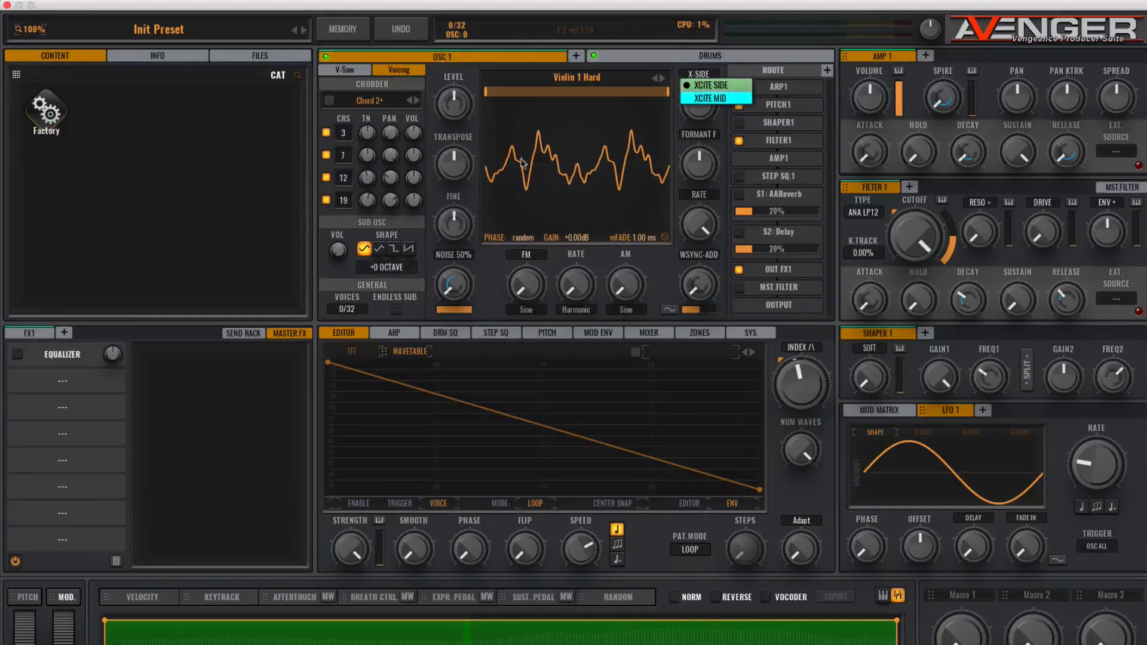
{"action": "left_click", "coordinate": [706, 97]}
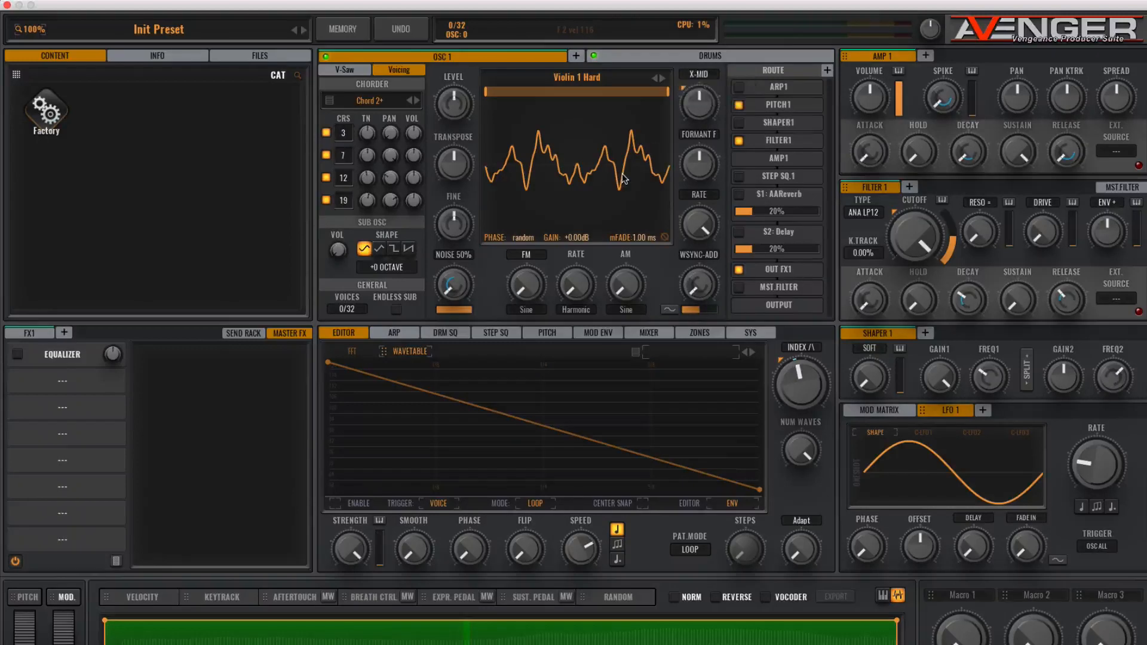
{"action": "left_click_drag", "start_coordinate": [700, 94], "coordinate": [699, 115]}
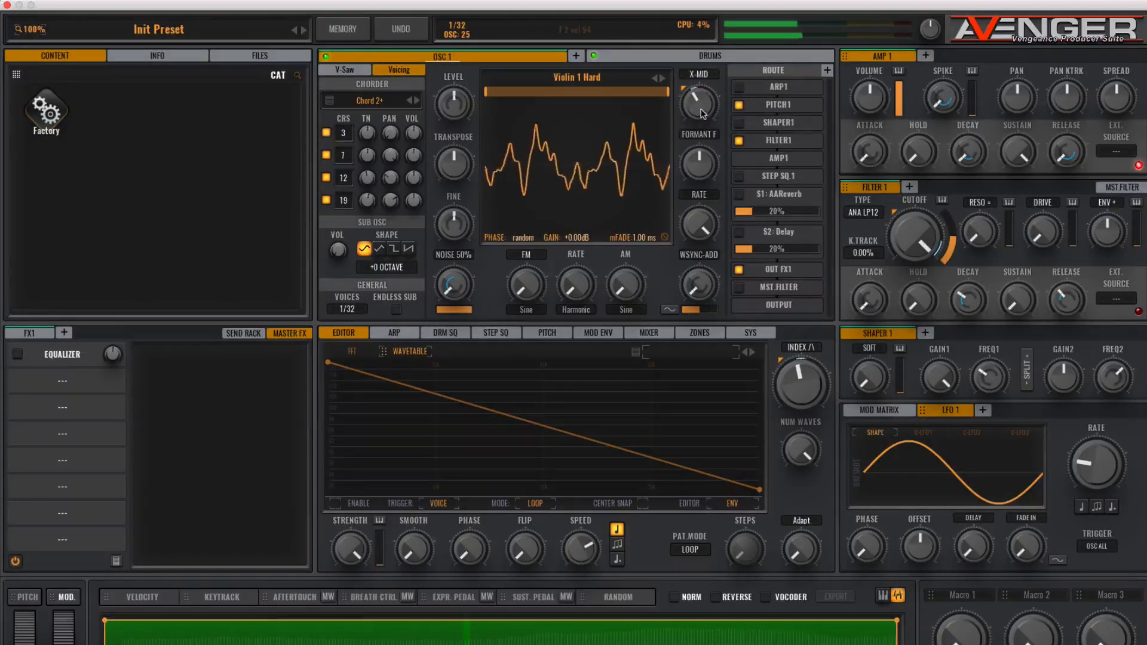
{"action": "mouse_move", "coordinate": [700, 98]}
{"action": "left_mouse_down"}
{"action": "mouse_move", "coordinate": [697, 112]}
{"action": "mouse_move", "coordinate": [698, 96]}
{"action": "left_mouse_up"}
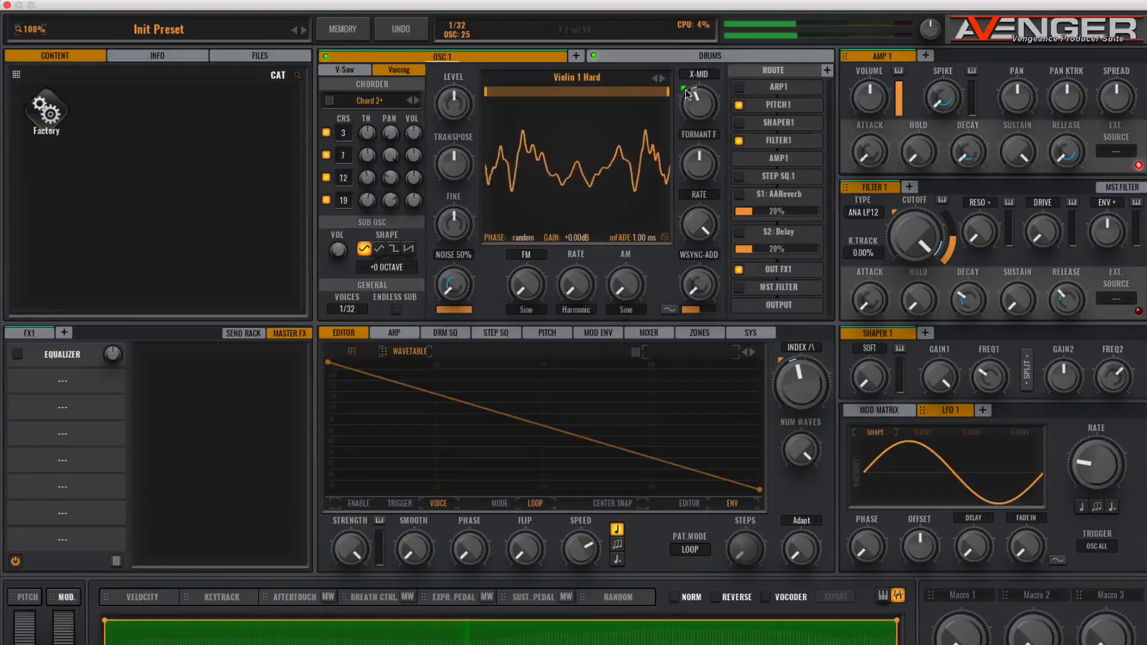
{"action": "left_click_drag", "start_coordinate": [697, 101], "coordinate": [697, 99]}
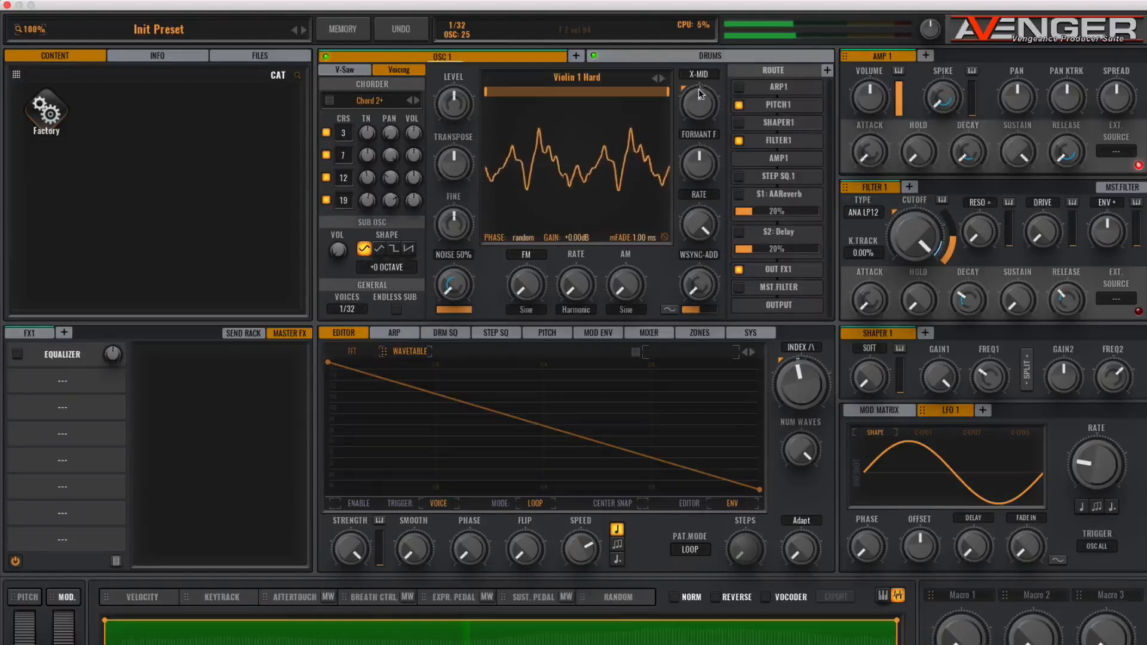
{"action": "left_click_drag", "start_coordinate": [697, 101], "coordinate": [696, 106]}
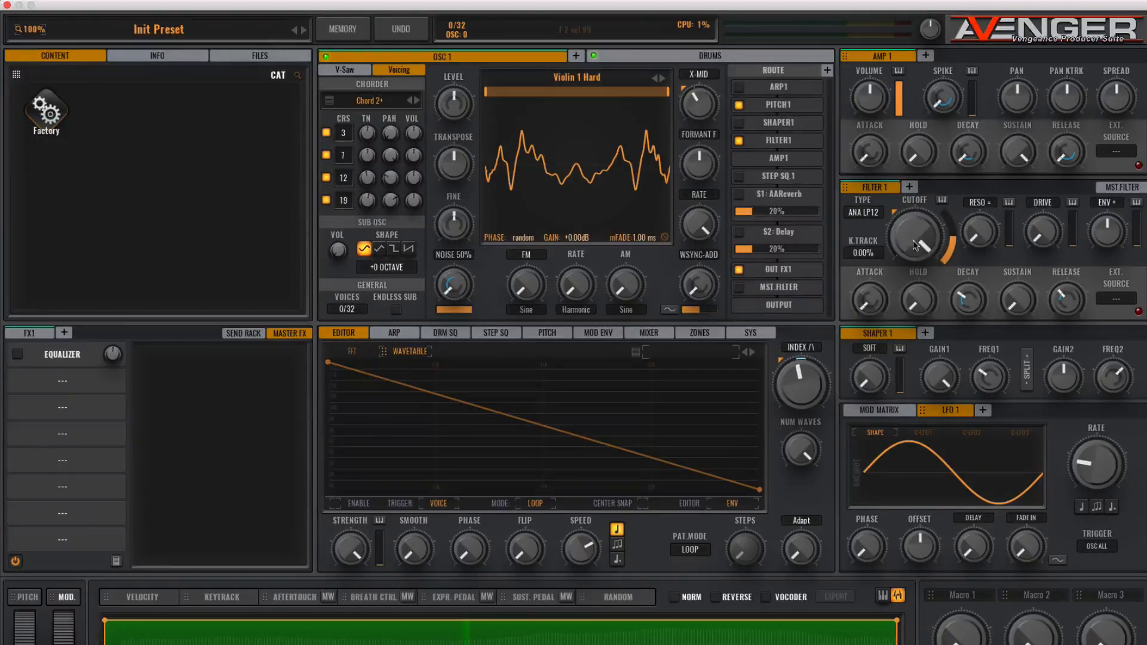
- Lower the Filter 1 cutoff and raise its envelope amount
{"action": "left_click_drag", "start_coordinate": [919, 224], "coordinate": [925, 375]}
{"action": "left_click_drag", "start_coordinate": [1112, 232], "coordinate": [1103, 148]}
- Lengthen the Filter 1 envelope's attack and decay
{"action": "left_click_drag", "start_coordinate": [864, 303], "coordinate": [853, 221]}
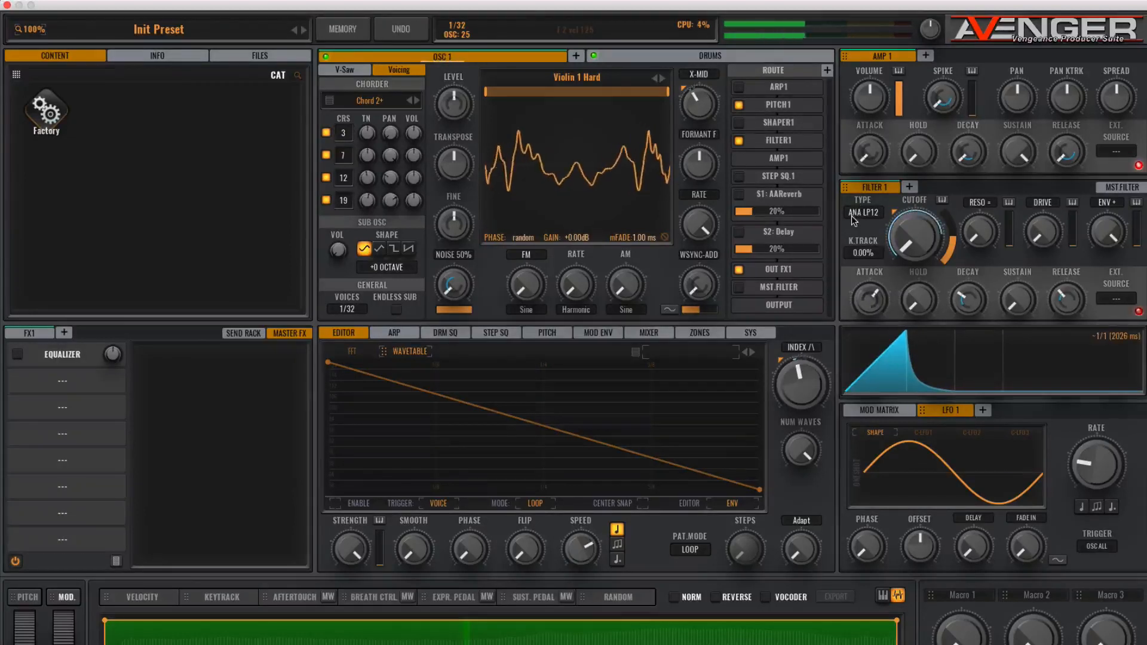
{"action": "left_click_drag", "start_coordinate": [860, 292], "coordinate": [859, 284]}
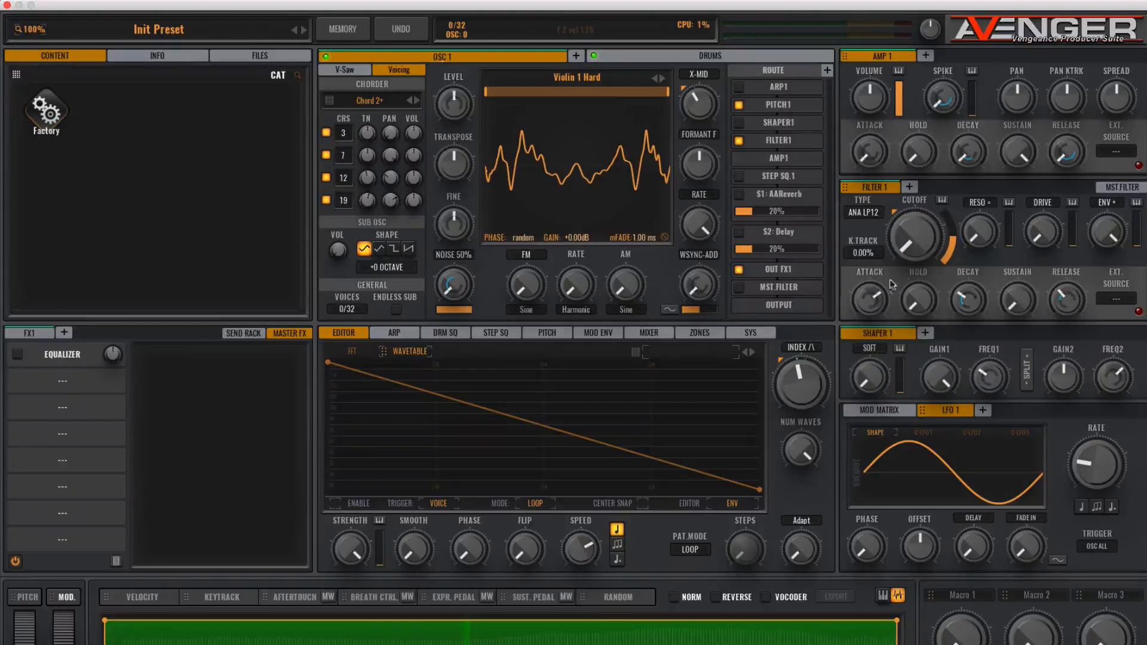
{"action": "left_click_drag", "start_coordinate": [960, 299], "coordinate": [958, 248]}
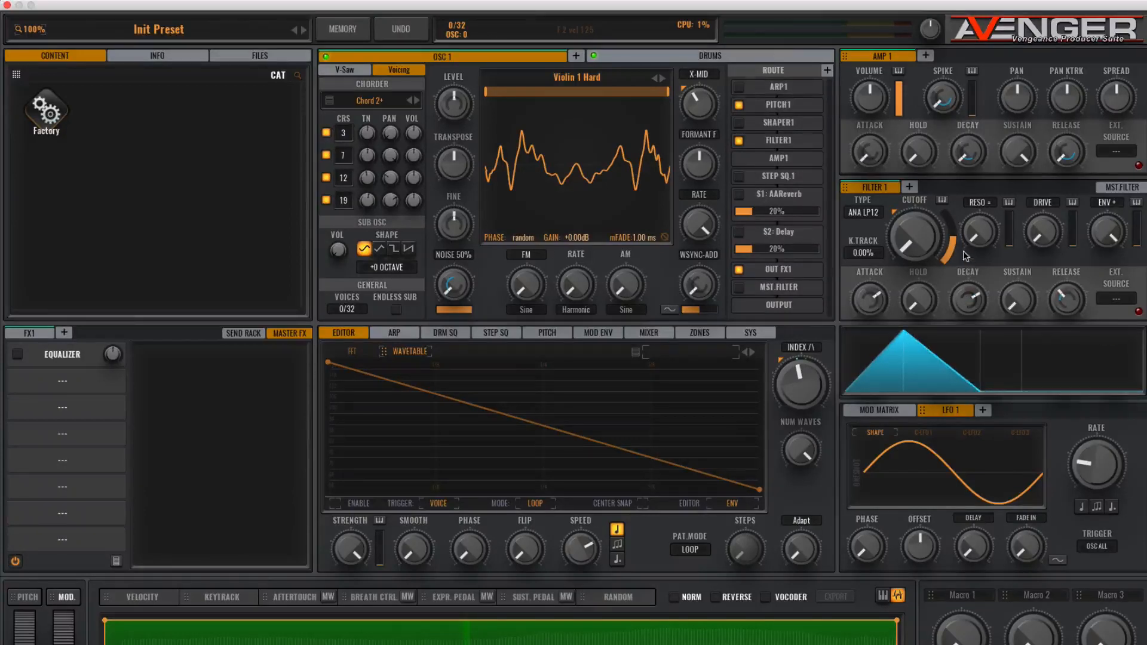
{"action": "scroll", "coordinate": [966, 274], "scroll_direction": "up", "scroll_amount": 3}
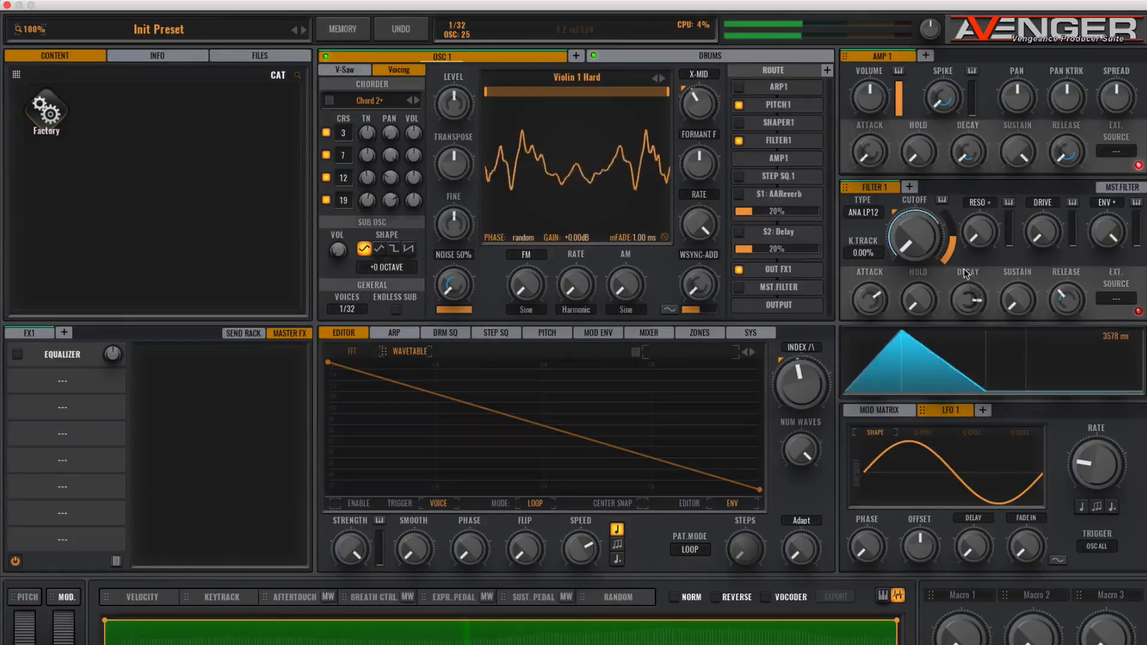
{"action": "scroll", "coordinate": [966, 273], "scroll_direction": "up", "scroll_amount": 1}
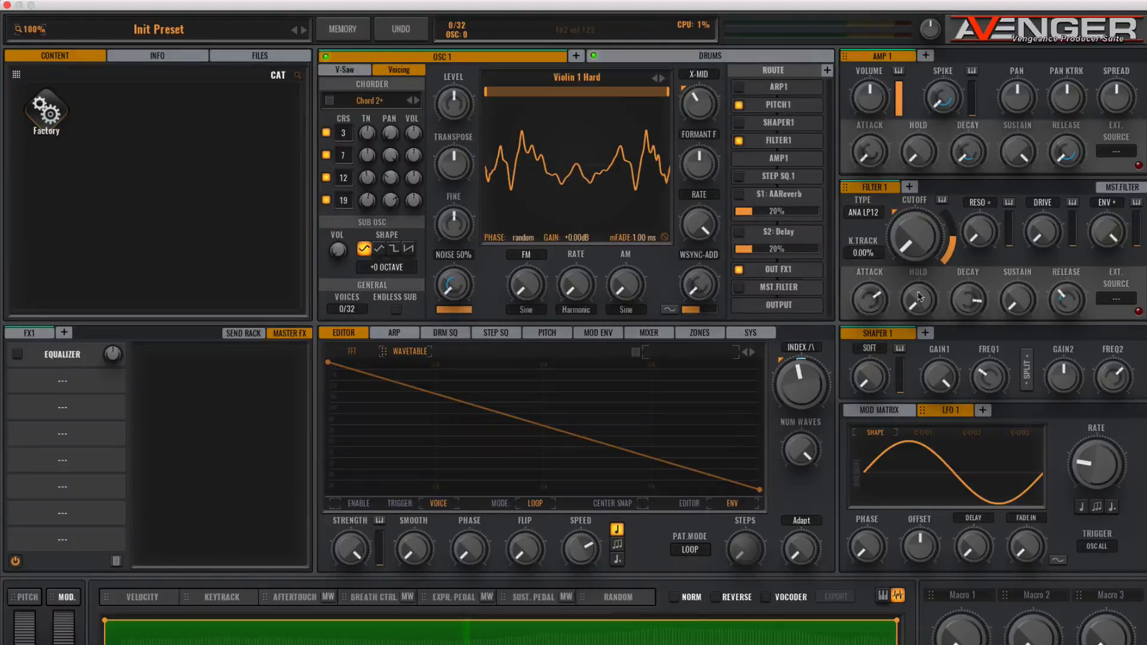
- Lengthen the Amp 1 envelope's attack, decay and release
{"action": "left_click_drag", "start_coordinate": [869, 153], "coordinate": [857, 78]}
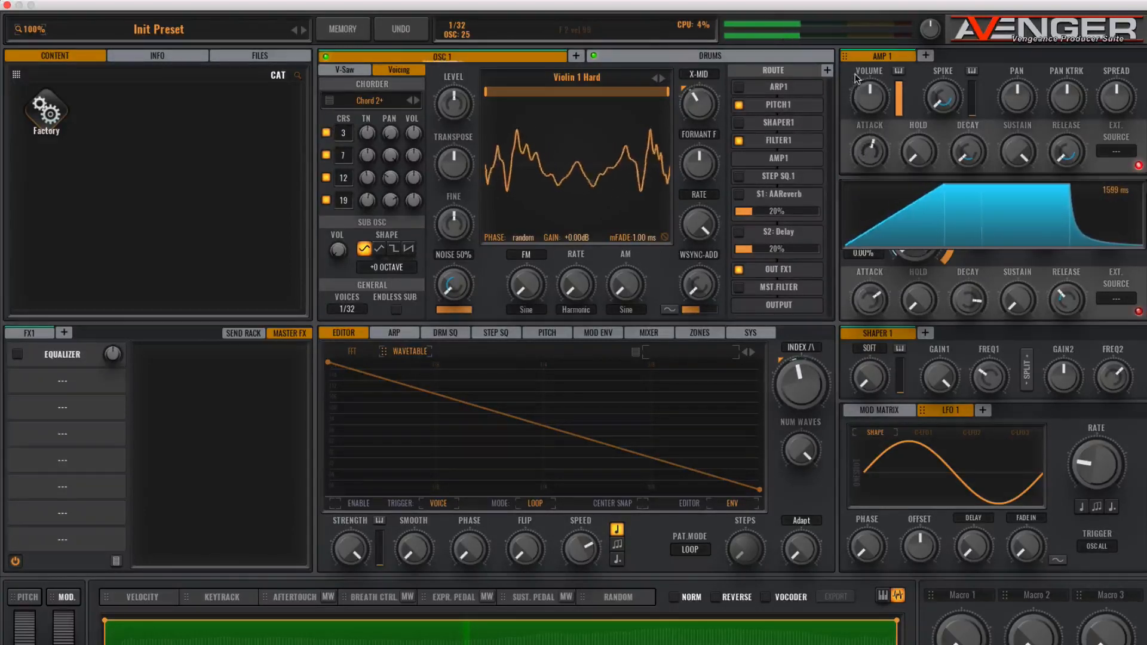
{"action": "left_click_drag", "start_coordinate": [961, 154], "coordinate": [965, 107]}
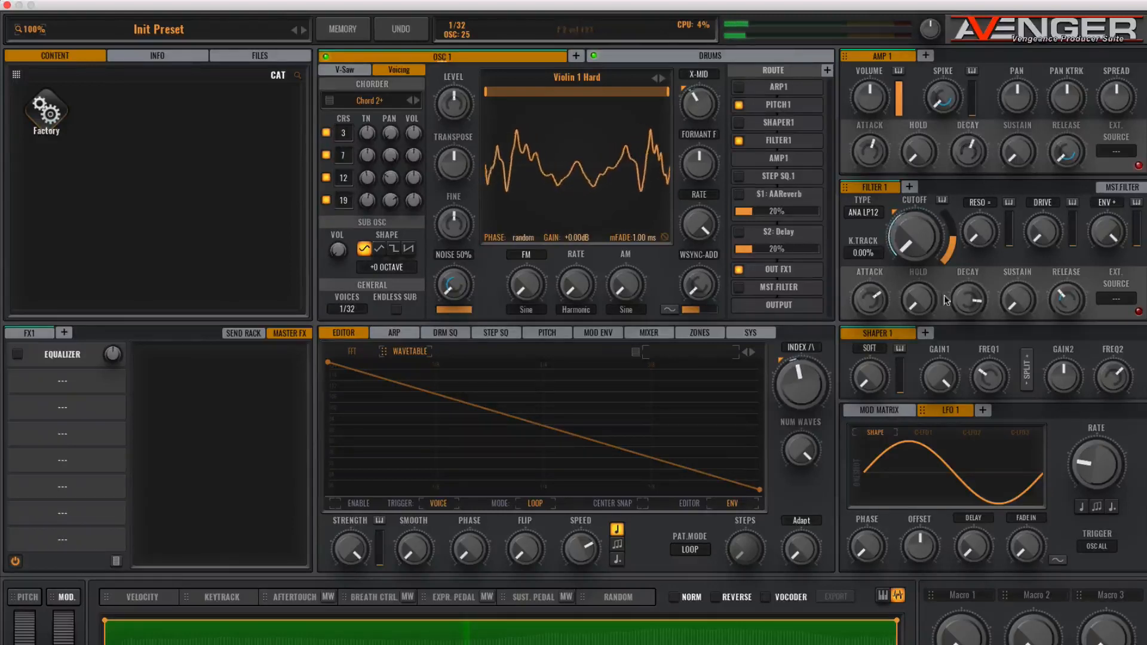
{"action": "left_click_drag", "start_coordinate": [964, 133], "coordinate": [966, 119]}
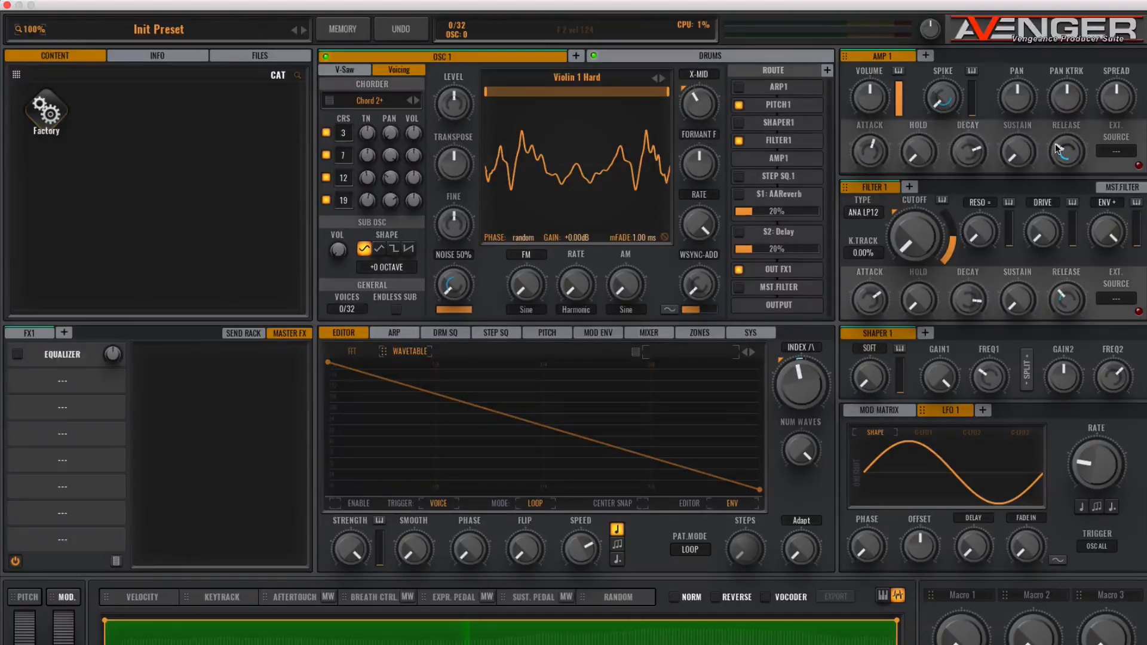
{"action": "left_click_drag", "start_coordinate": [1054, 143], "coordinate": [1061, 110]}
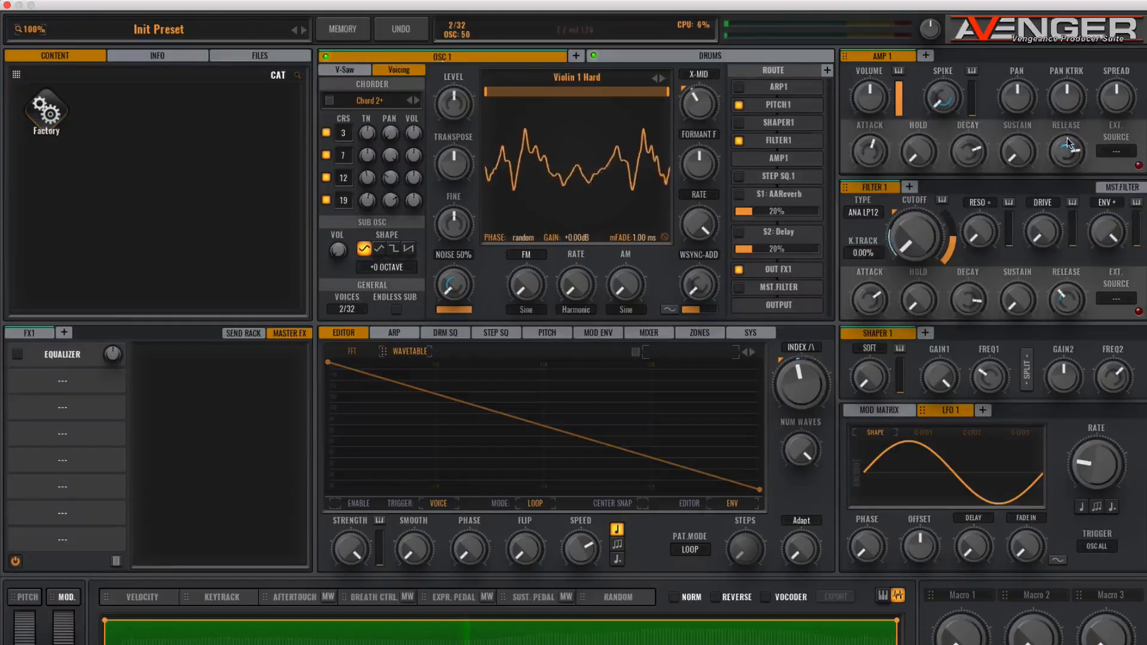
{"action": "left_click_drag", "start_coordinate": [1059, 290], "coordinate": [1058, 292]}
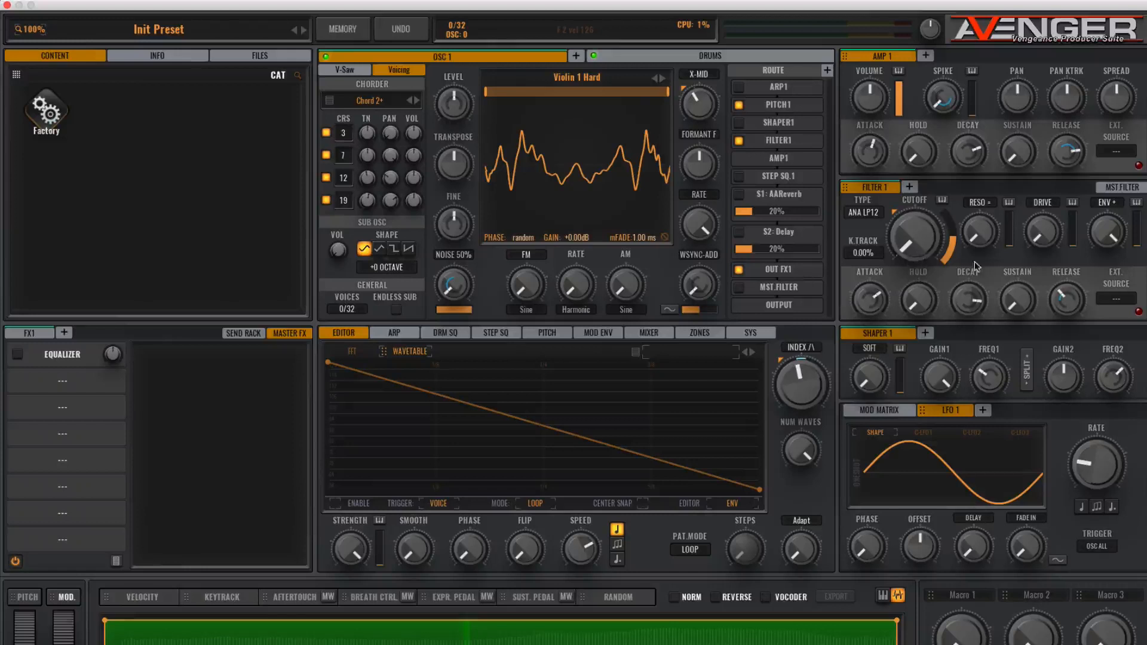
- Raise the Filter 1 envelope's release time
{"action": "left_click_drag", "start_coordinate": [1061, 292], "coordinate": [1062, 230]}
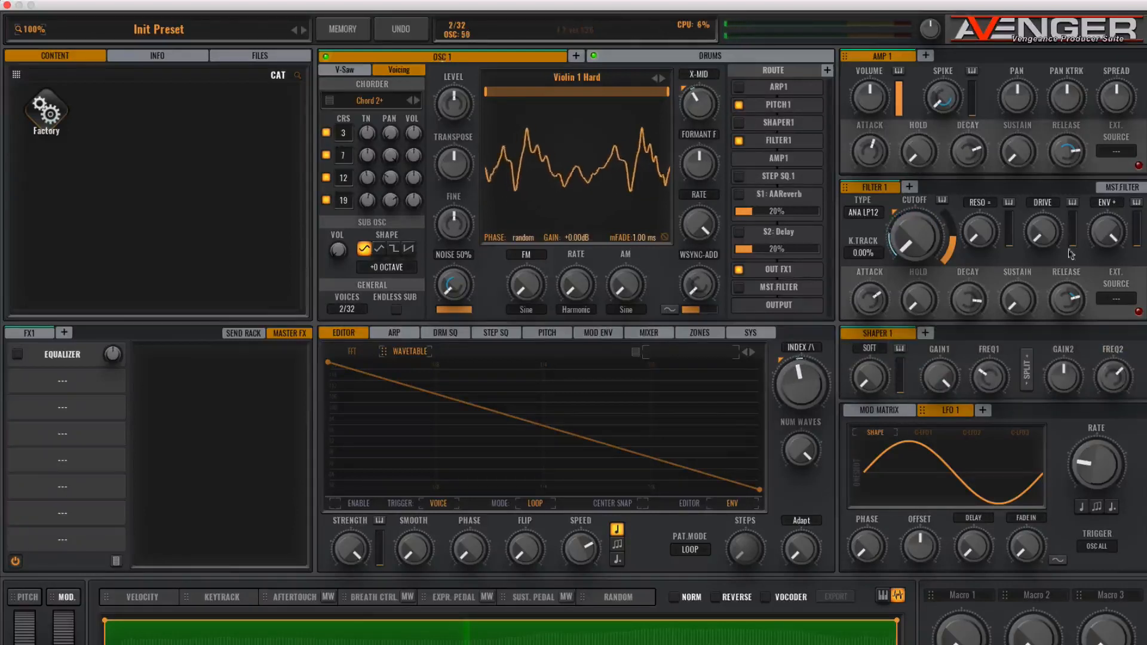
{"action": "left_click_drag", "start_coordinate": [1067, 300], "coordinate": [1067, 309]}
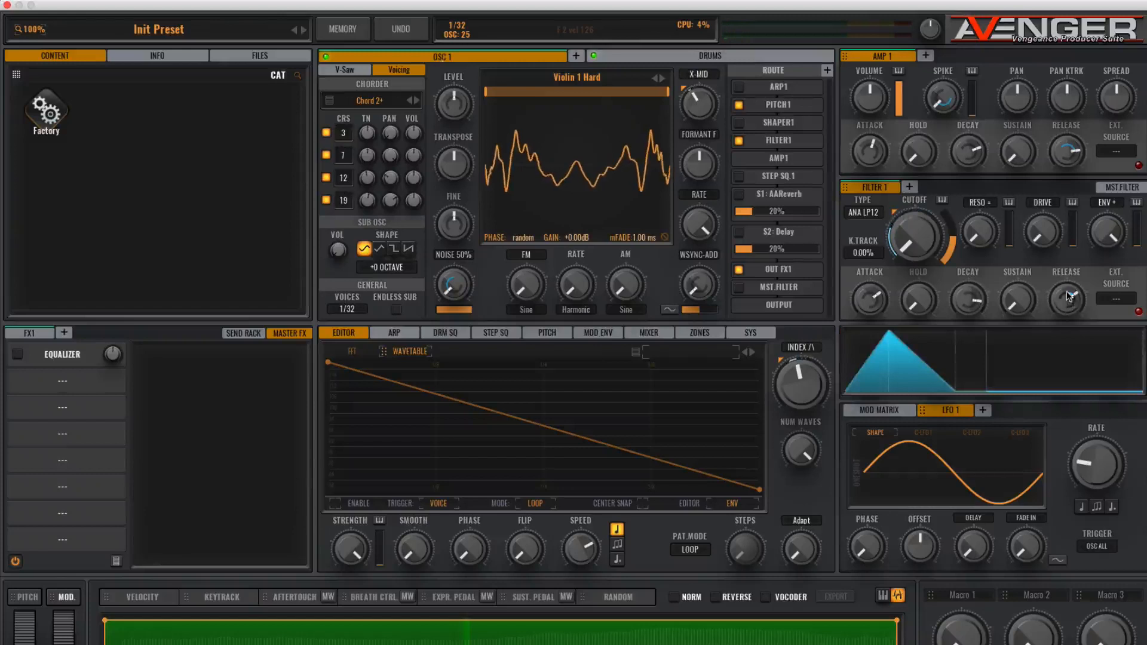
{"action": "left_click_drag", "start_coordinate": [1073, 289], "coordinate": [1074, 284]}
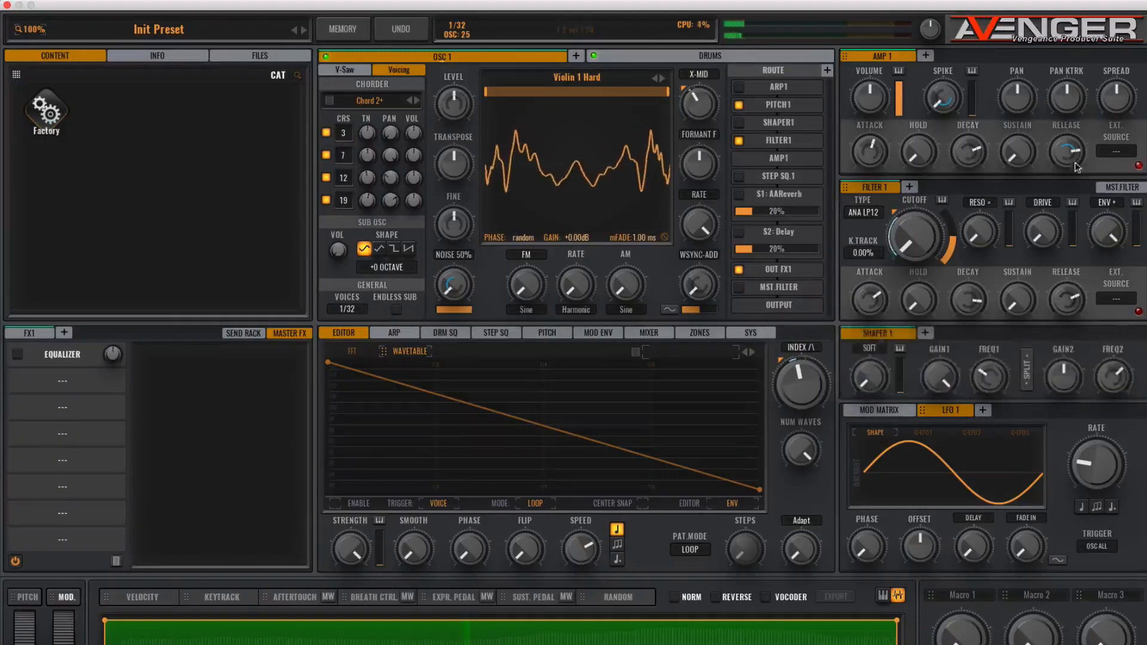
- Raise the Amp 1 envelope's attack and sustain
{"action": "mouse_move", "coordinate": [1067, 137]}
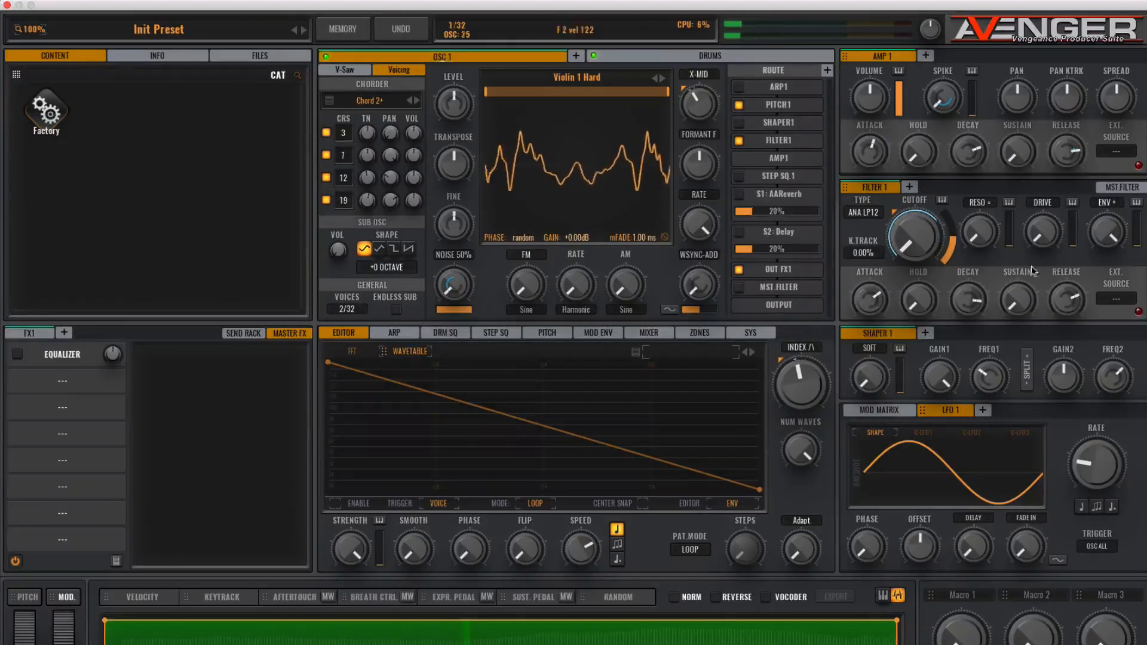
{"action": "left_click_drag", "start_coordinate": [867, 147], "coordinate": [869, 103]}
{"action": "left_click_drag", "start_coordinate": [1015, 151], "coordinate": [1007, 99]}
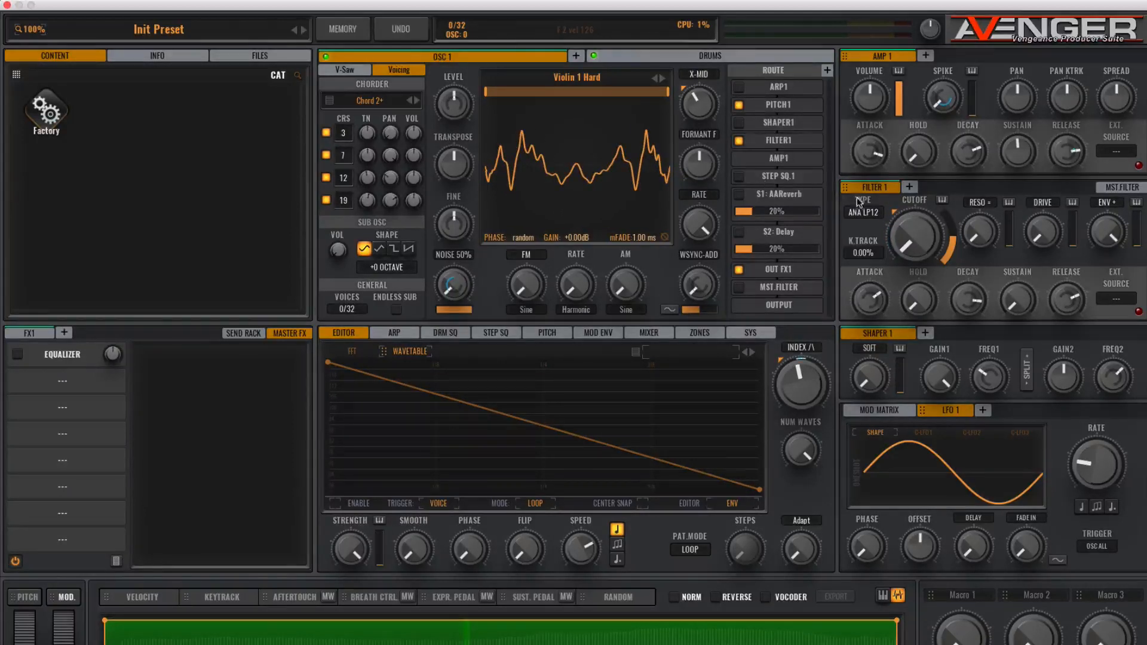
- Add a second filter and insert FILTER 2 into the routing chain after Filter 1
{"action": "left_click", "coordinate": [911, 187]}
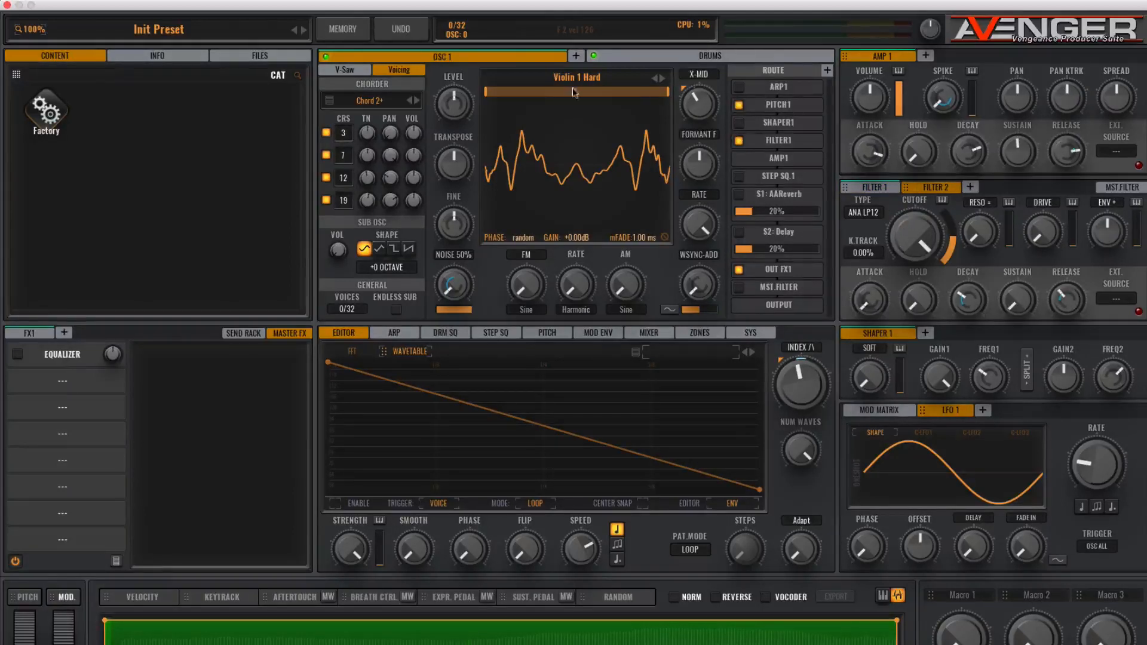
{"action": "left_click", "coordinate": [827, 71]}
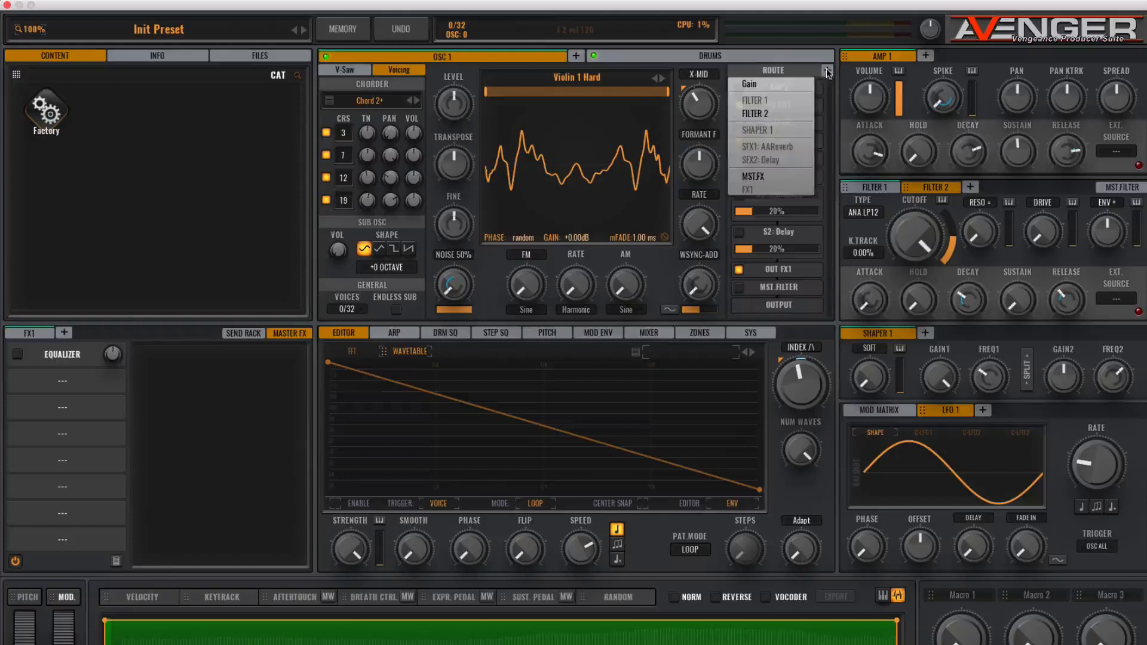
{"action": "left_click", "coordinate": [752, 113]}
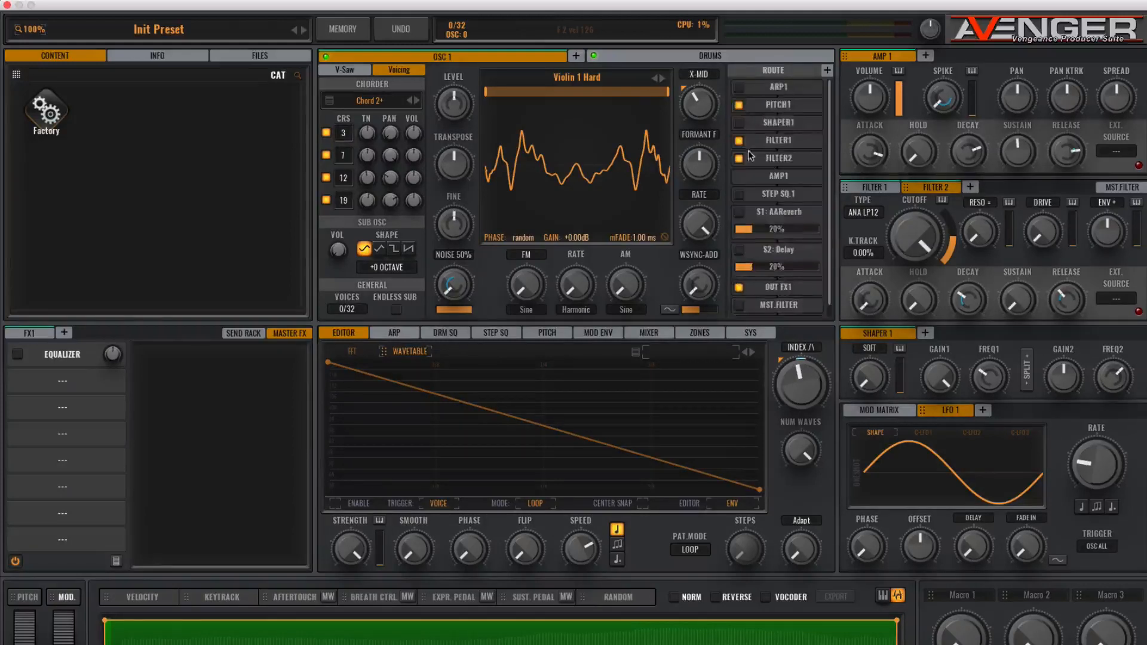
- Set the Filter 2 type to the special VPS TALKBOX filter
{"action": "left_click_drag", "start_coordinate": [936, 225], "coordinate": [937, 315]}
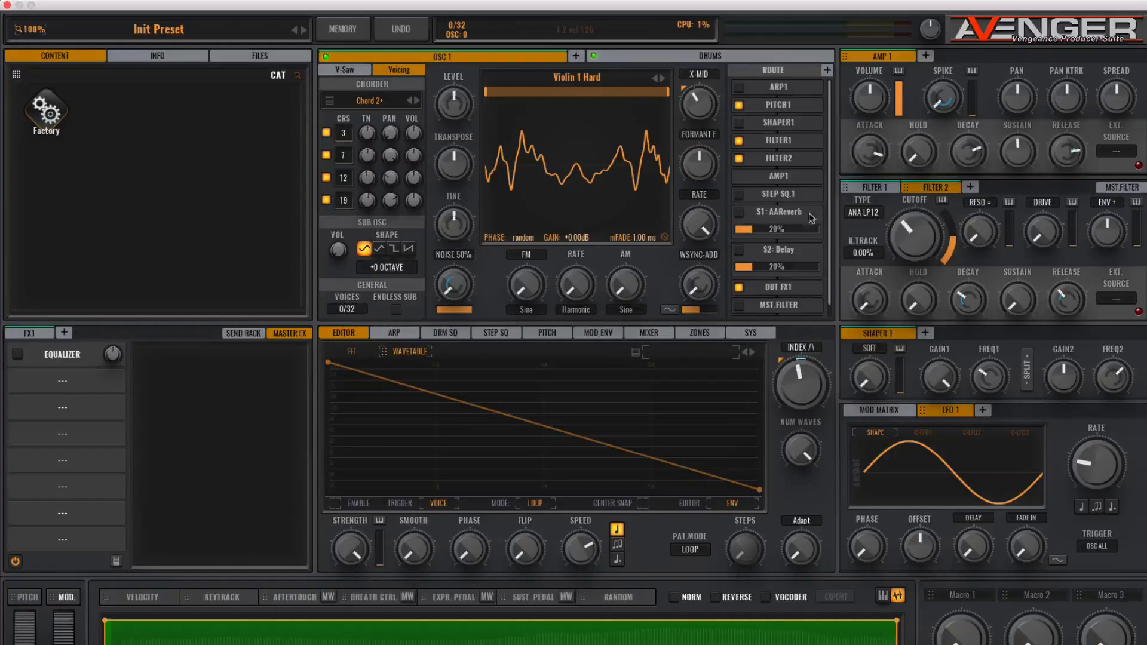
{"action": "left_click", "coordinate": [862, 213]}
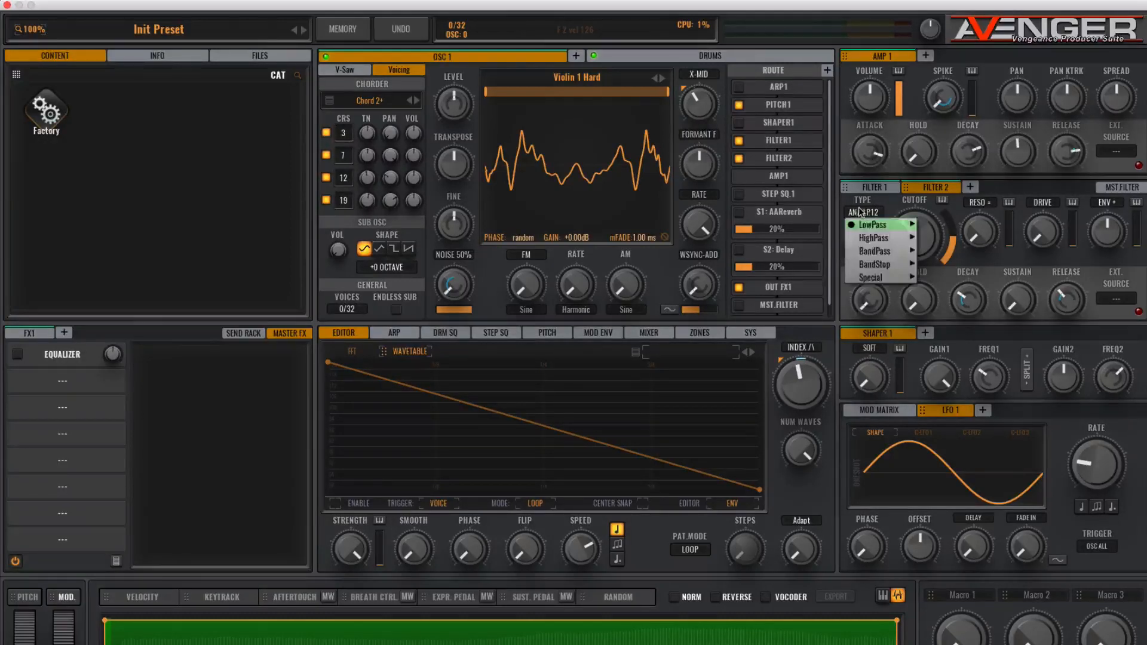
{"action": "mouse_move", "coordinate": [887, 280]}
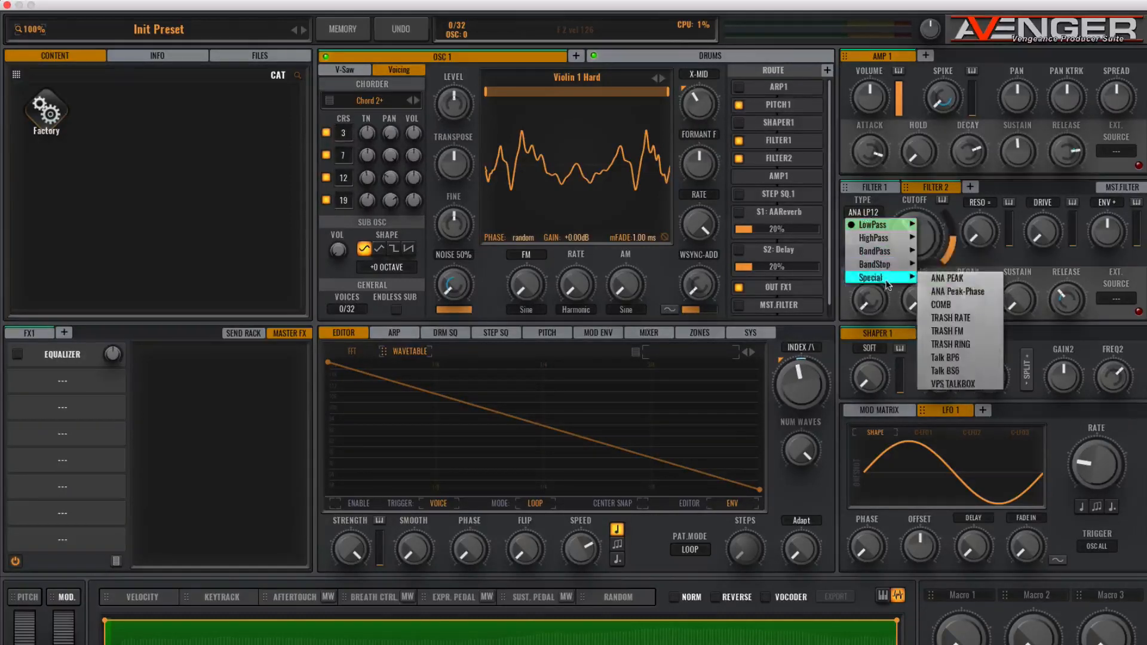
{"action": "left_click", "coordinate": [956, 384]}
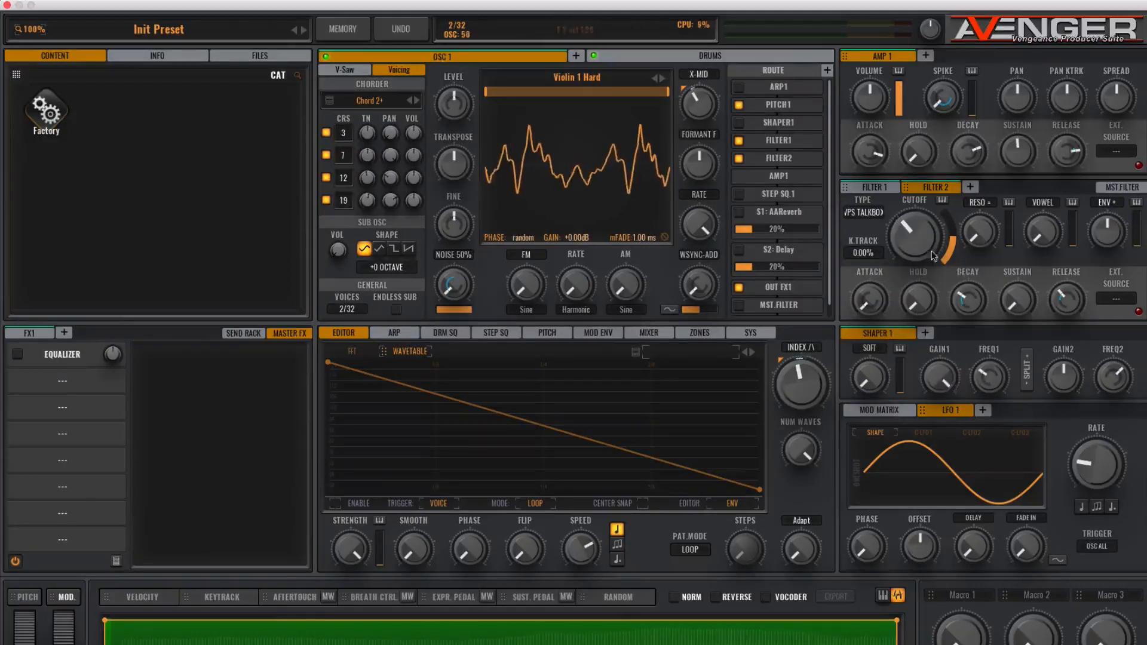
- Fine-tune the Filter 2 cutoff and lower its vowel setting
{"action": "mouse_move", "coordinate": [914, 240]}
{"action": "left_mouse_down"}
{"action": "mouse_move", "coordinate": [913, 222]}
{"action": "mouse_move", "coordinate": [916, 249]}
{"action": "left_mouse_up"}
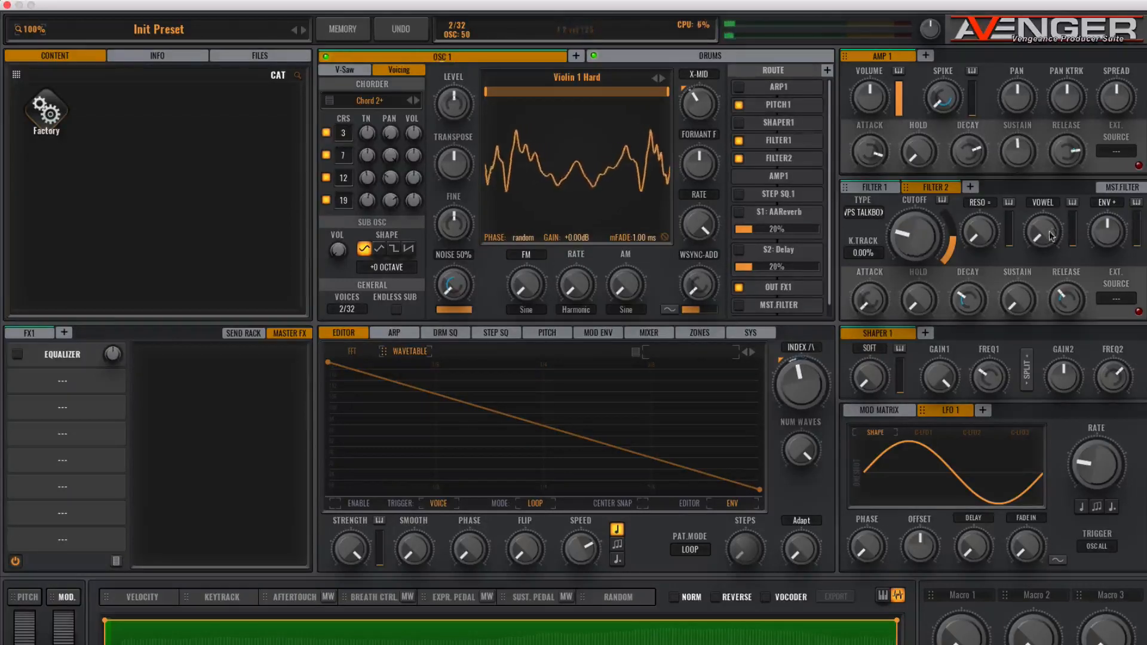
{"action": "left_click_drag", "start_coordinate": [907, 226], "coordinate": [907, 220]}
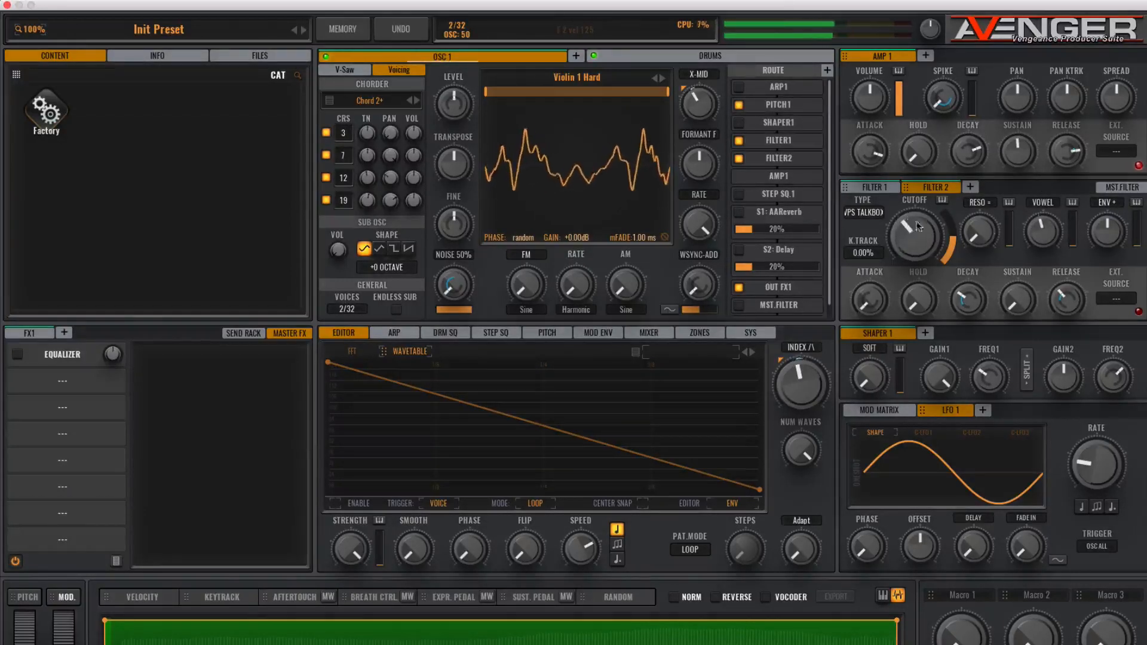
{"action": "mouse_move", "coordinate": [1045, 230]}
{"action": "left_mouse_down"}
{"action": "mouse_move", "coordinate": [1047, 208]}
{"action": "mouse_move", "coordinate": [1044, 246]}
{"action": "left_mouse_up"}
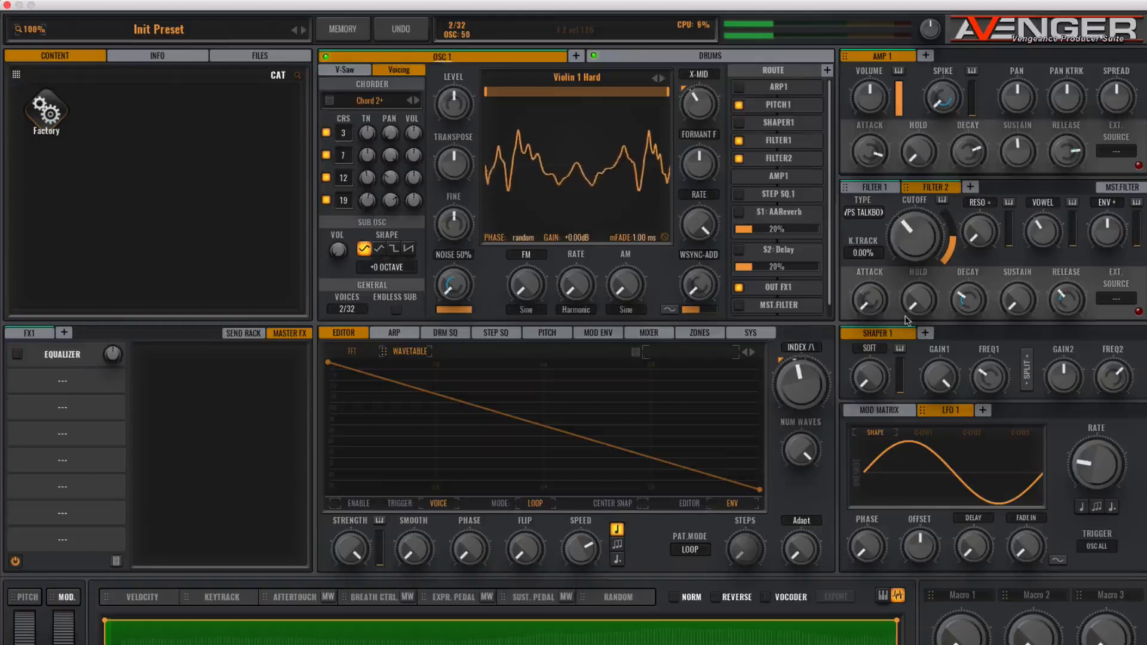
- Shorten the Amp 1 envelope's attack slightly
{"action": "mouse_move", "coordinate": [875, 140]}
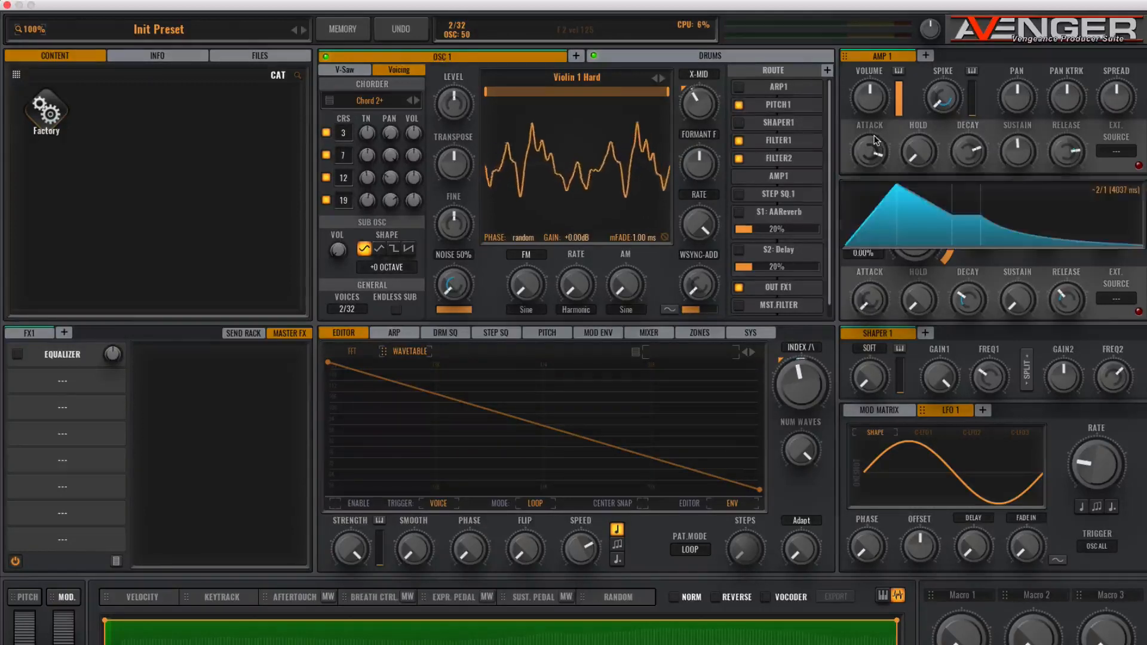
{"action": "left_click_drag", "start_coordinate": [875, 142], "coordinate": [872, 150]}
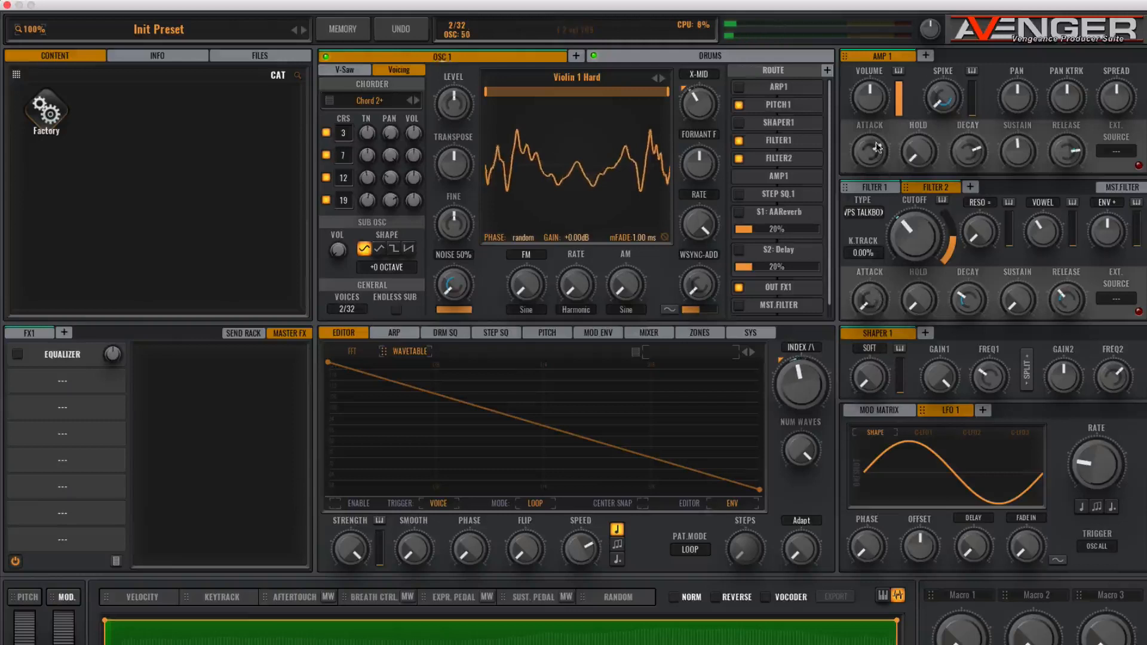
{"action": "mouse_move", "coordinate": [870, 154]}
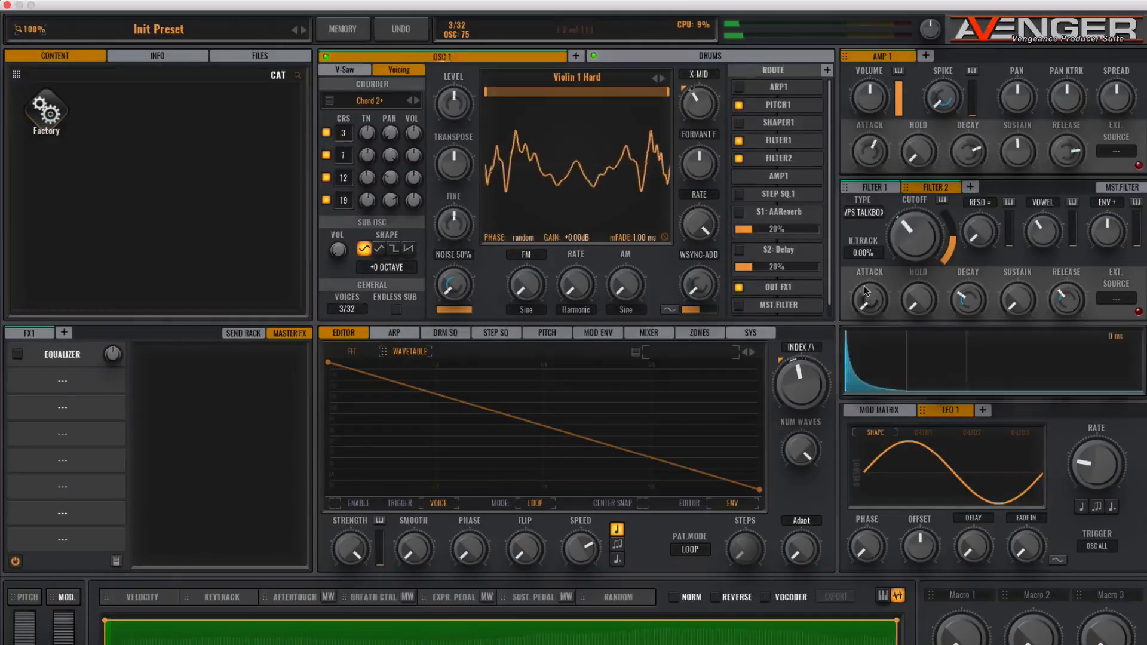
- Raise the Filter 1 envelope's attack and lower its envelope amount
{"action": "left_click", "coordinate": [872, 187]}
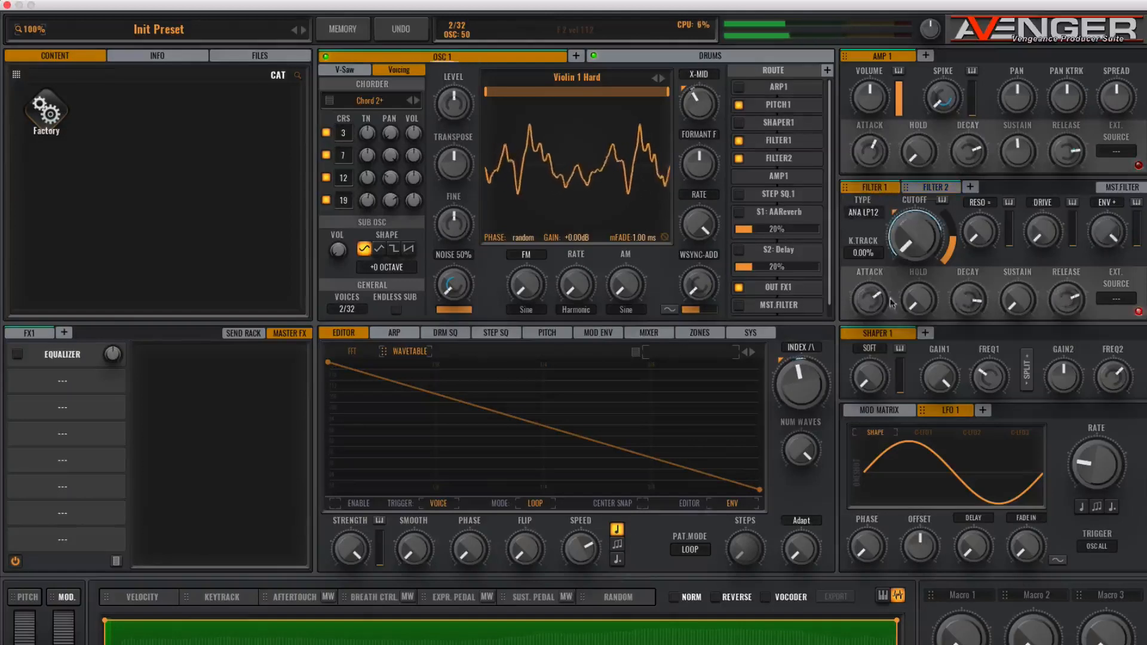
{"action": "mouse_move", "coordinate": [869, 304]}
{"action": "left_click_drag", "start_coordinate": [869, 305], "coordinate": [869, 272]}
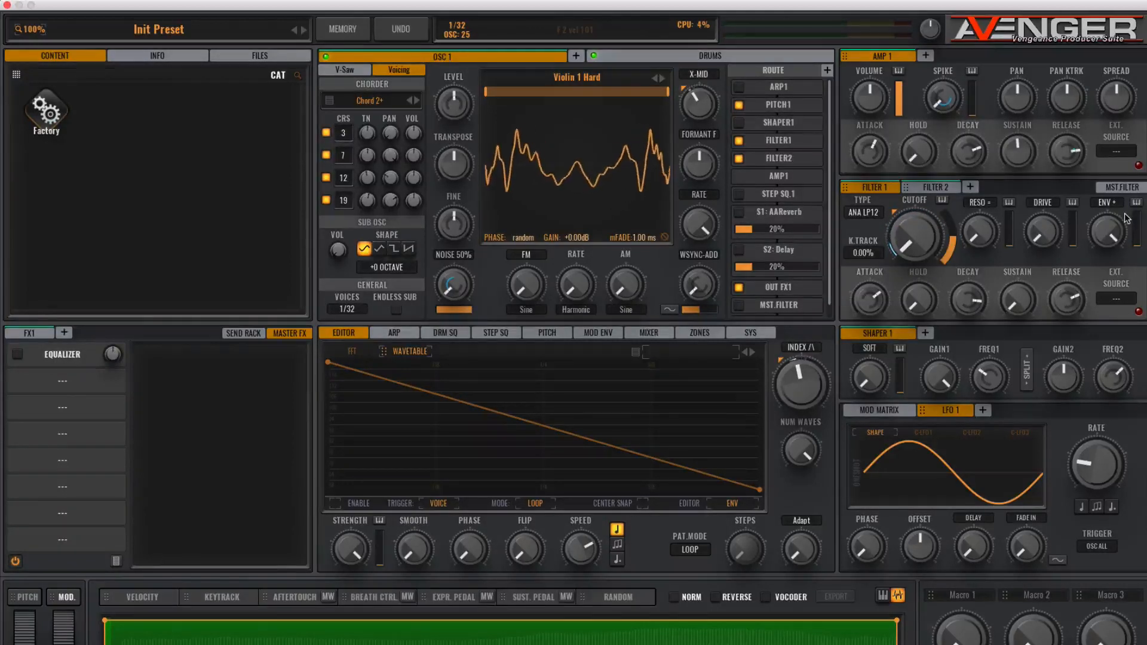
{"action": "left_click_drag", "start_coordinate": [1112, 239], "coordinate": [1112, 253]}
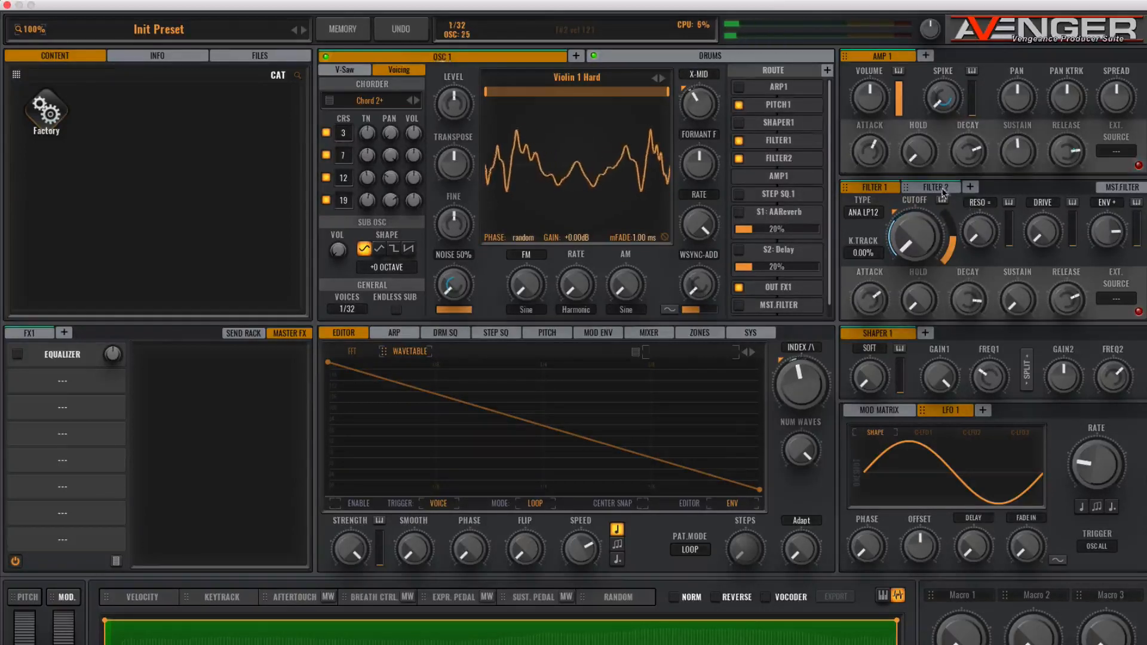
- Add LFO 2, choose a different waveform shape for it, and raise its offset
{"action": "left_click", "coordinate": [919, 187]}
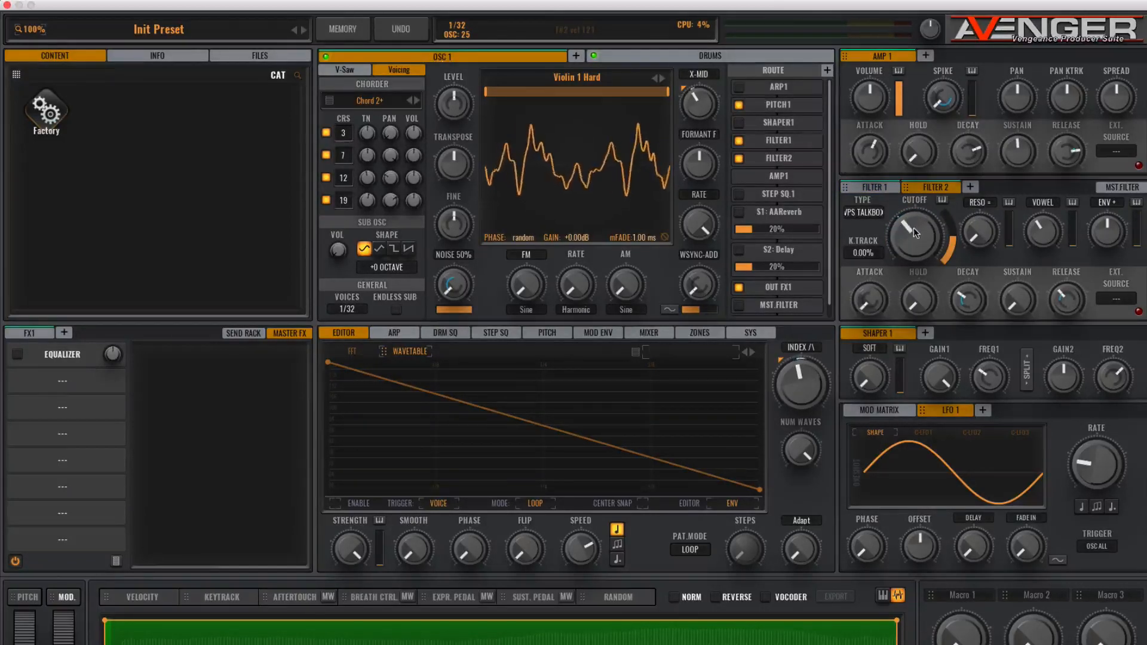
{"action": "left_click", "coordinate": [982, 409]}
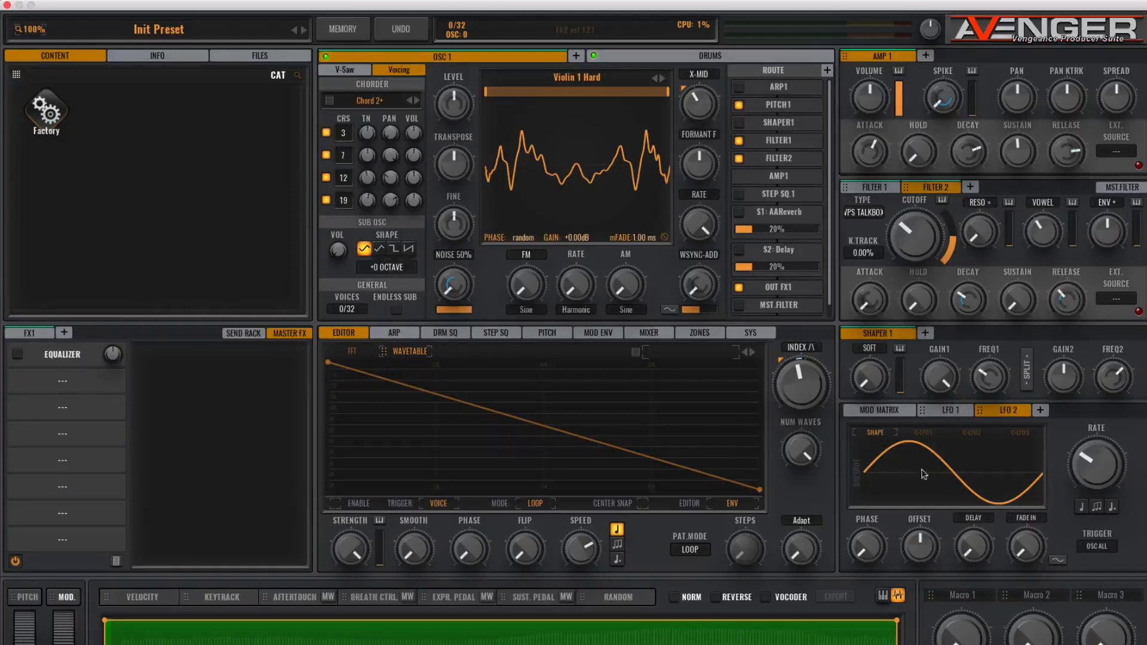
{"action": "left_click", "coordinate": [904, 458]}
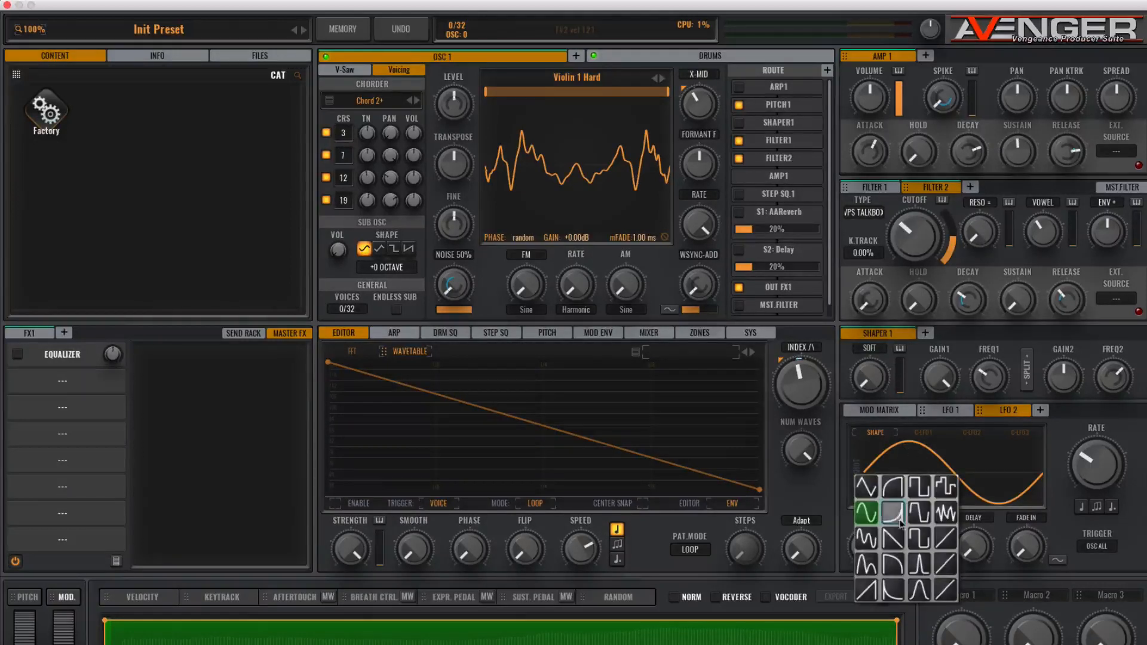
{"action": "left_click", "coordinate": [864, 544]}
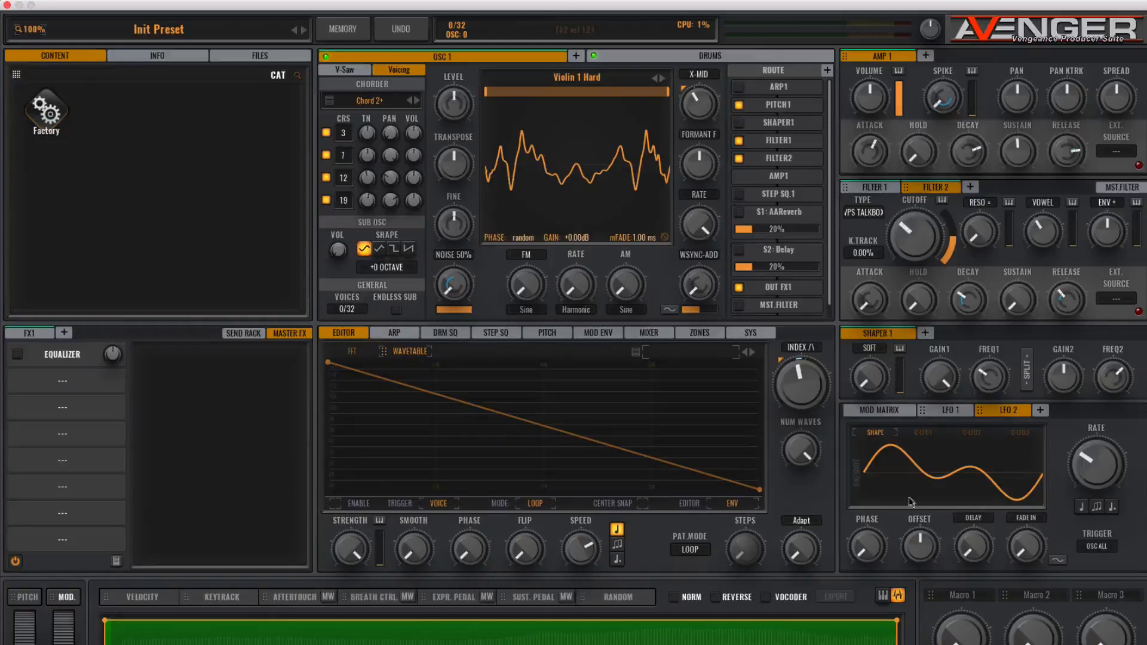
{"action": "left_click_drag", "start_coordinate": [922, 550], "coordinate": [919, 449]}
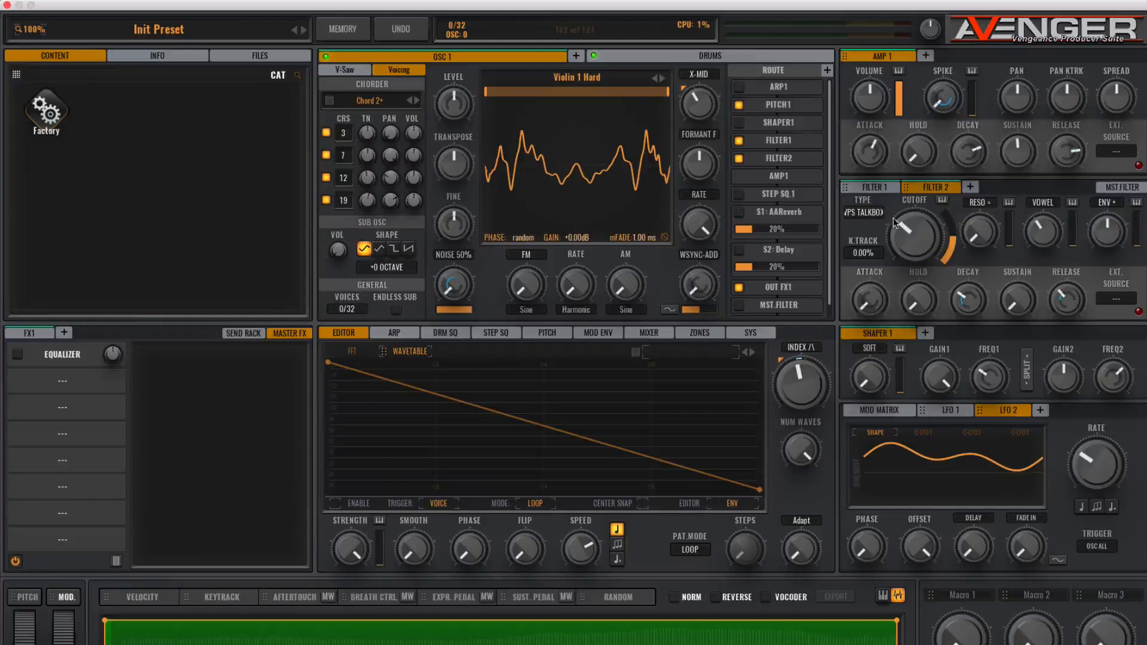
- Route LFO 2 to the Filter 2 cutoff with a small depth and lower the LFO rate
{"action": "left_click_drag", "start_coordinate": [979, 416], "coordinate": [908, 231]}
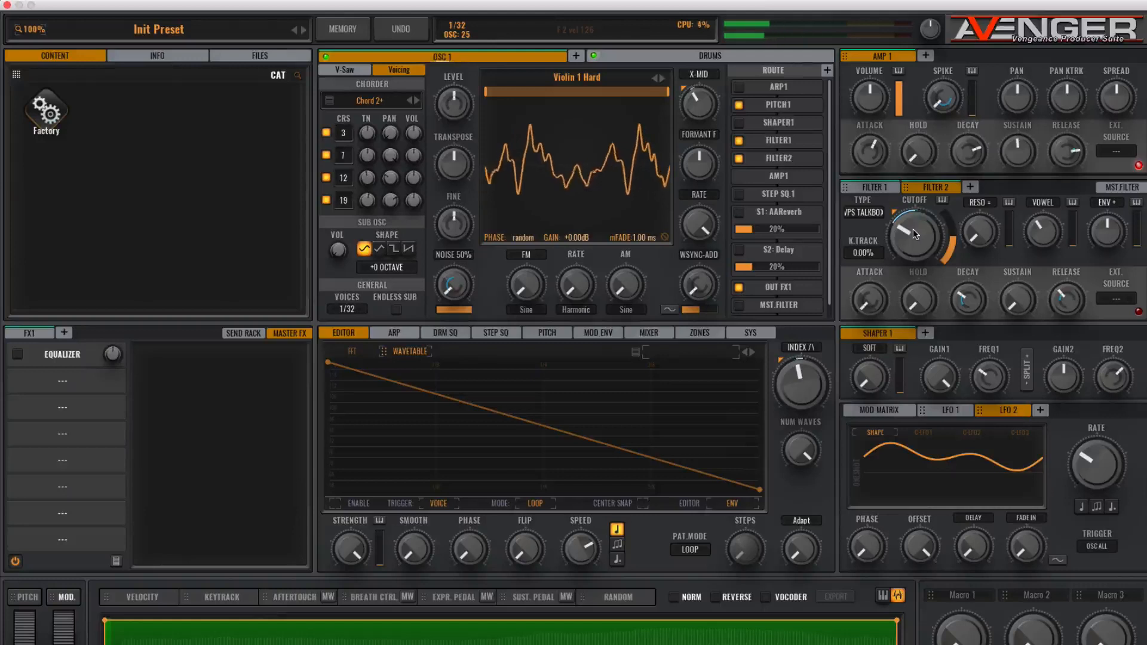
{"action": "left_click_drag", "start_coordinate": [914, 229], "coordinate": [910, 235]}
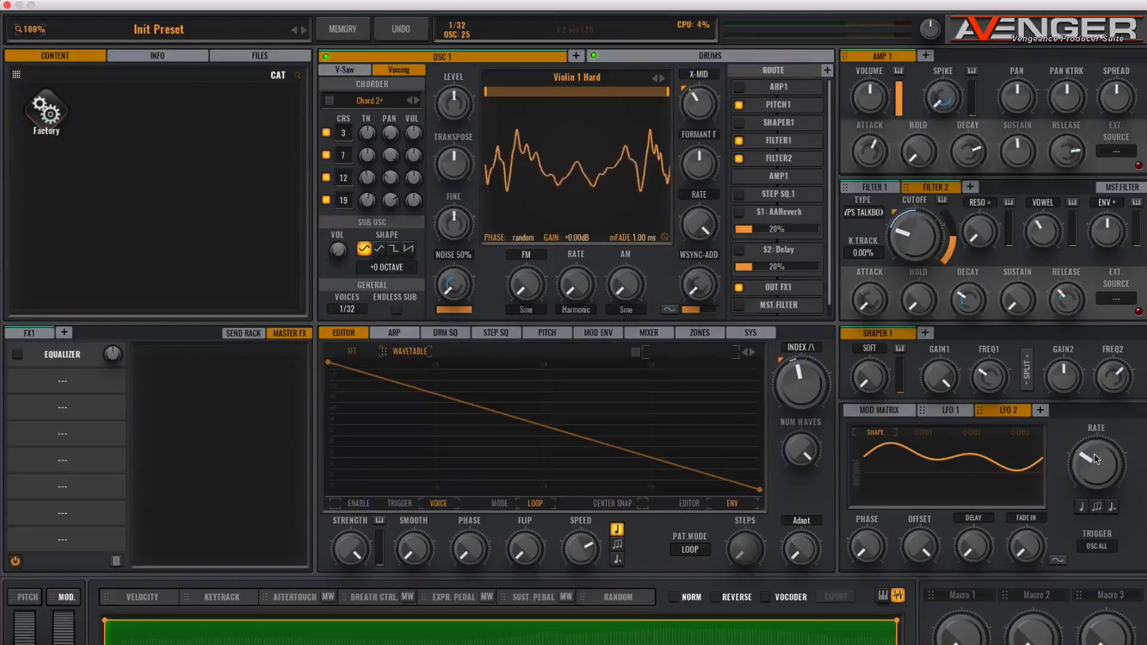
{"action": "left_click_drag", "start_coordinate": [1095, 459], "coordinate": [1092, 477]}
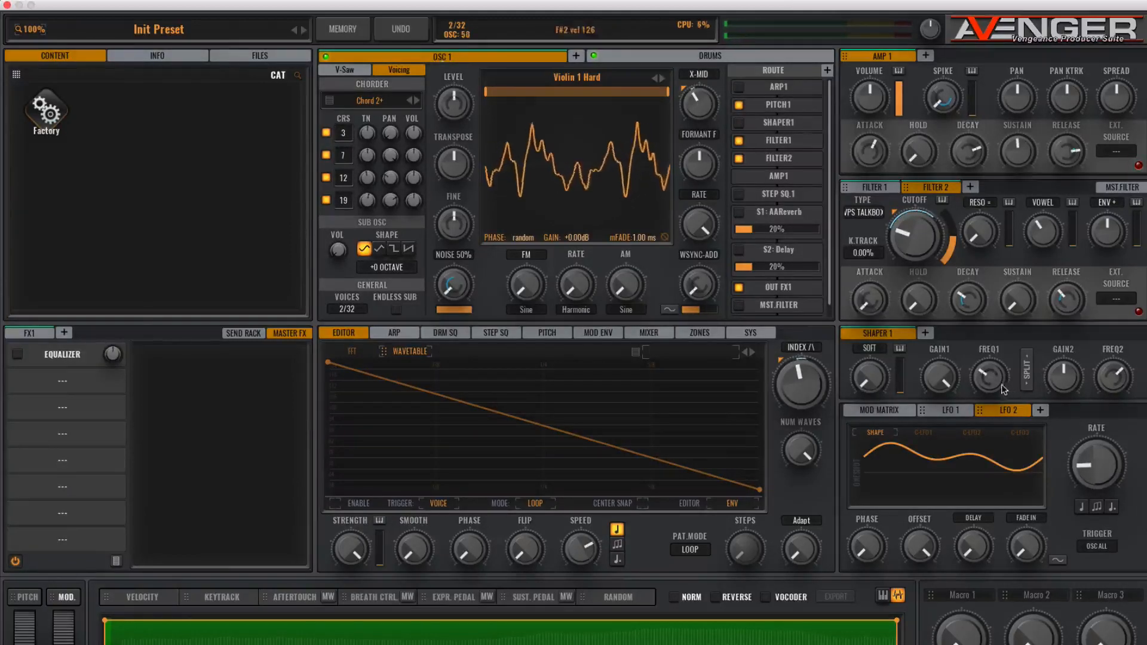
- Raise the Amp 1 sustain and the Filter 2 envelope's sustain
{"action": "left_click_drag", "start_coordinate": [1013, 157], "coordinate": [1019, 122]}
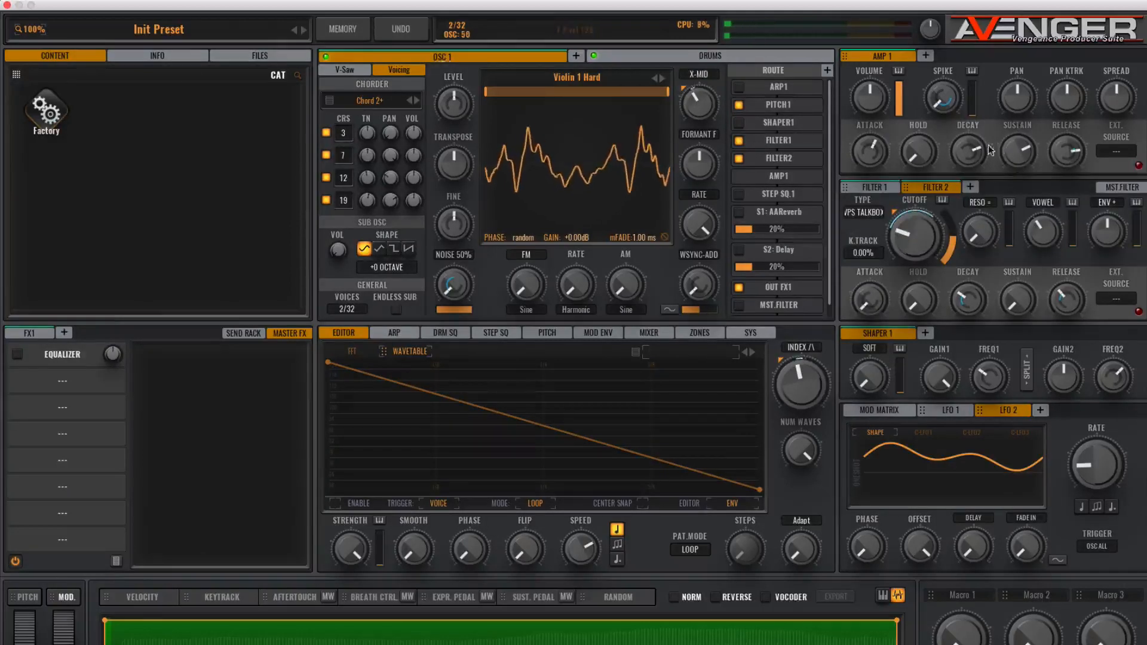
{"action": "mouse_move", "coordinate": [1009, 153]}
{"action": "left_mouse_down"}
{"action": "mouse_move", "coordinate": [1008, 98]}
{"action": "mouse_move", "coordinate": [1007, 156]}
{"action": "left_mouse_up"}
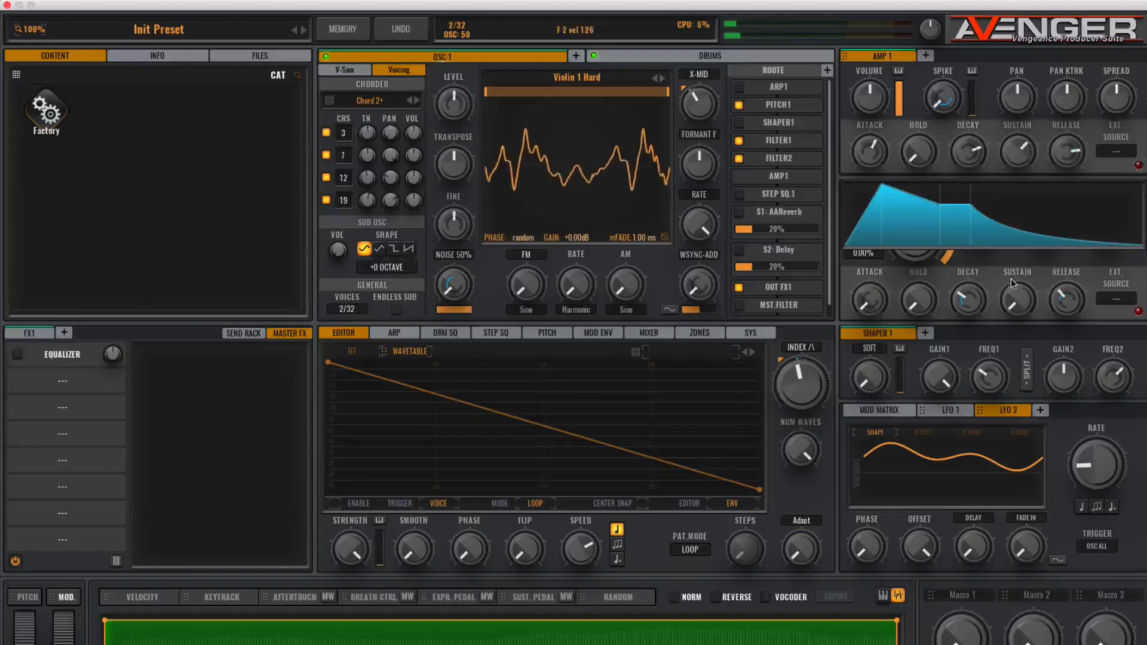
{"action": "left_click_drag", "start_coordinate": [1007, 301], "coordinate": [1006, 242]}
- Raise the Filter 1 envelope's sustain
{"action": "left_click", "coordinate": [874, 187]}
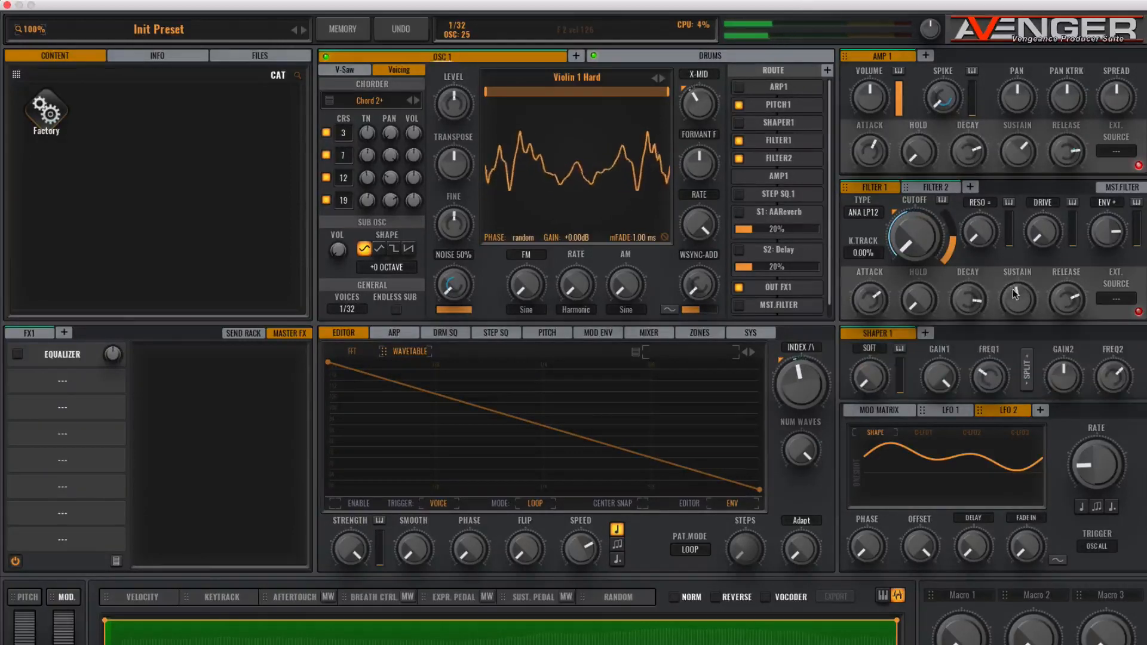
{"action": "left_click_drag", "start_coordinate": [1012, 290], "coordinate": [1012, 245]}
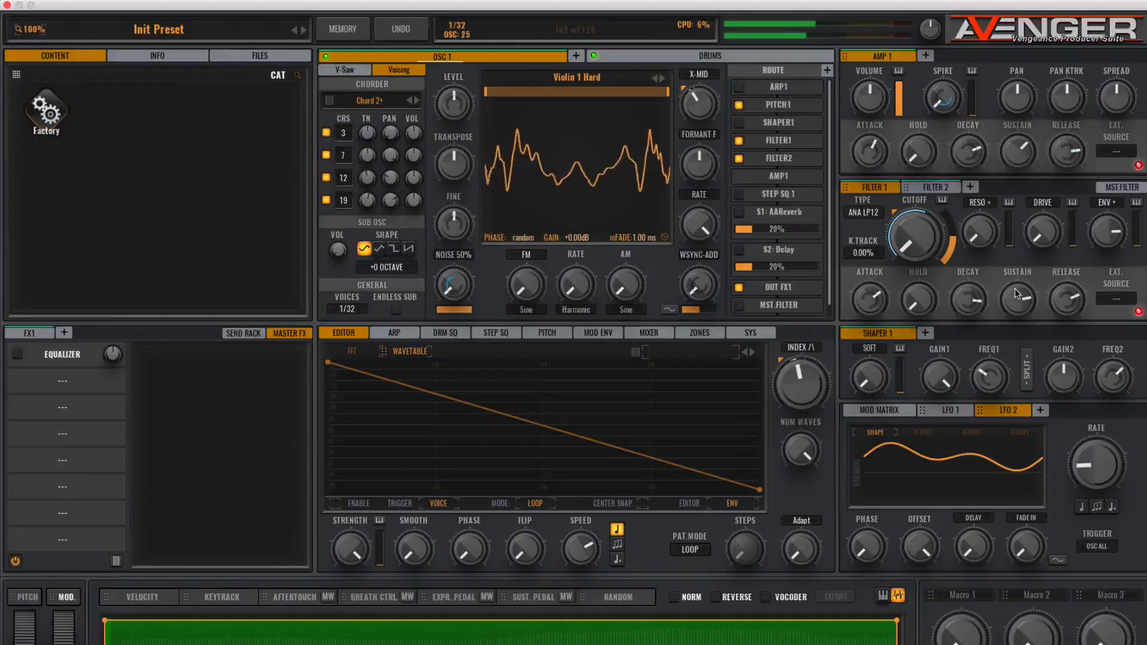
{"action": "mouse_move", "coordinate": [1016, 293]}
{"action": "left_mouse_down"}
{"action": "mouse_move", "coordinate": [1014, 322]}
{"action": "mouse_move", "coordinate": [1013, 307]}
{"action": "left_mouse_up"}
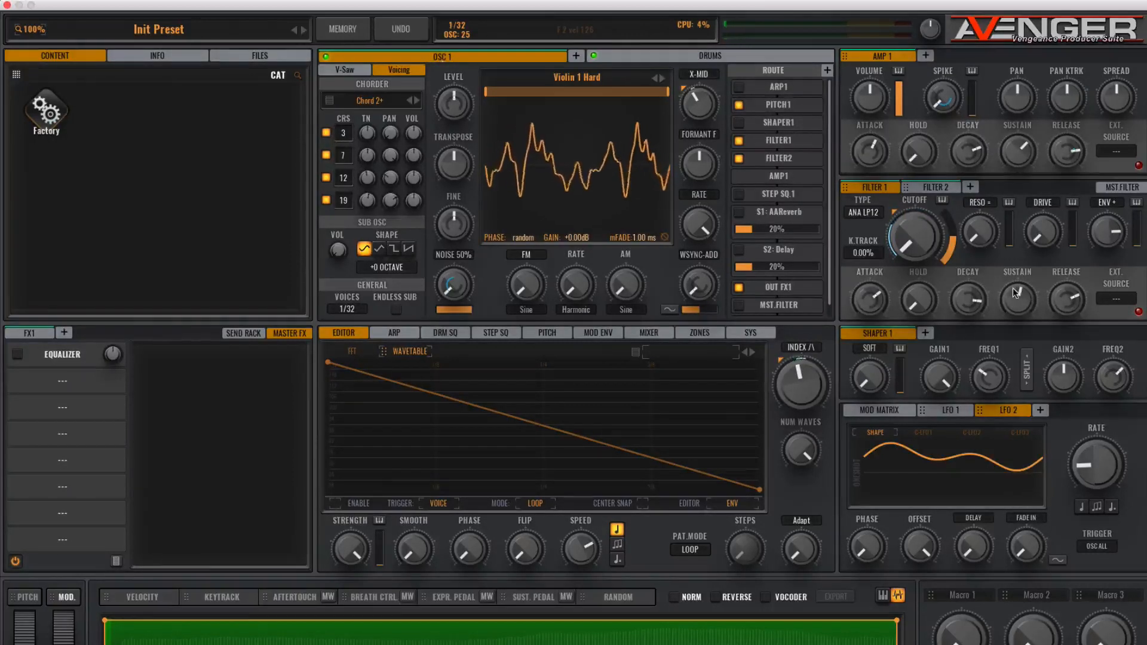
{"action": "left_click", "coordinate": [1015, 292]}
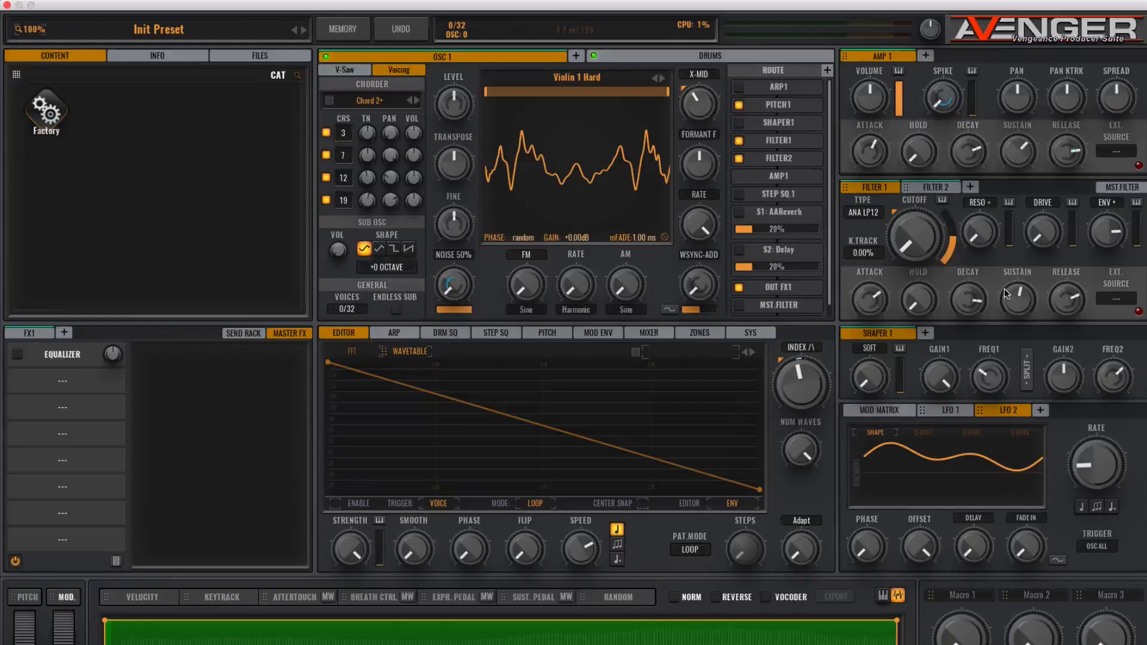
- Add a second oscillator and load a waveform from the Factory Thin & Real category
{"action": "mouse_move", "coordinate": [1007, 145]}
{"action": "mouse_move", "coordinate": [480, 64]}
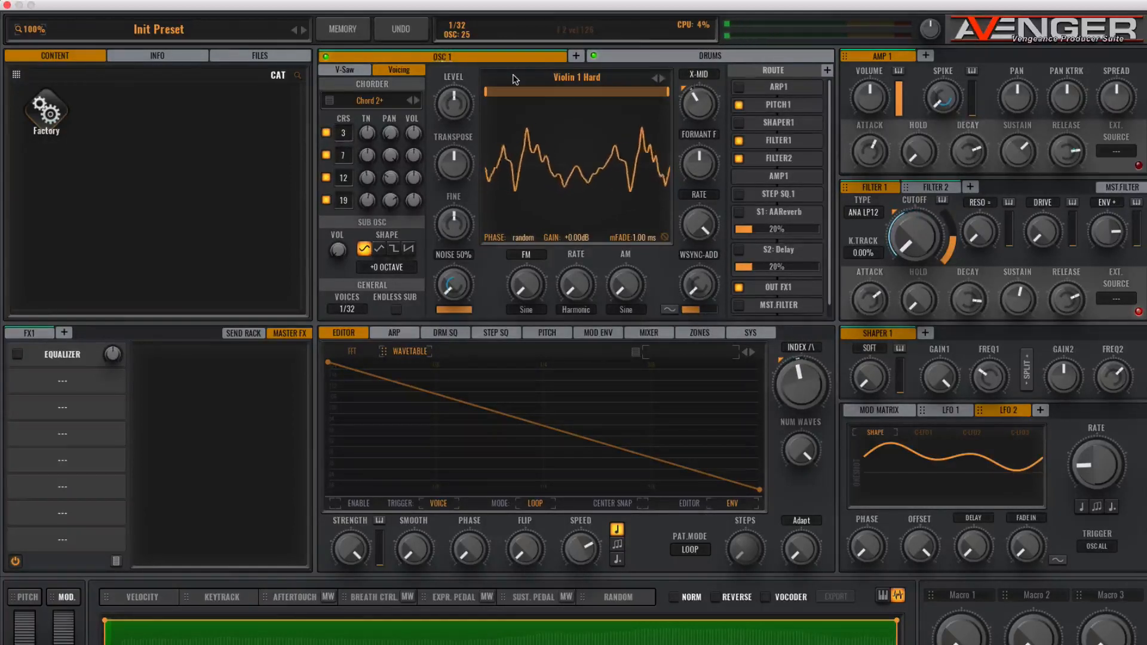
{"action": "left_click", "coordinate": [577, 55]}
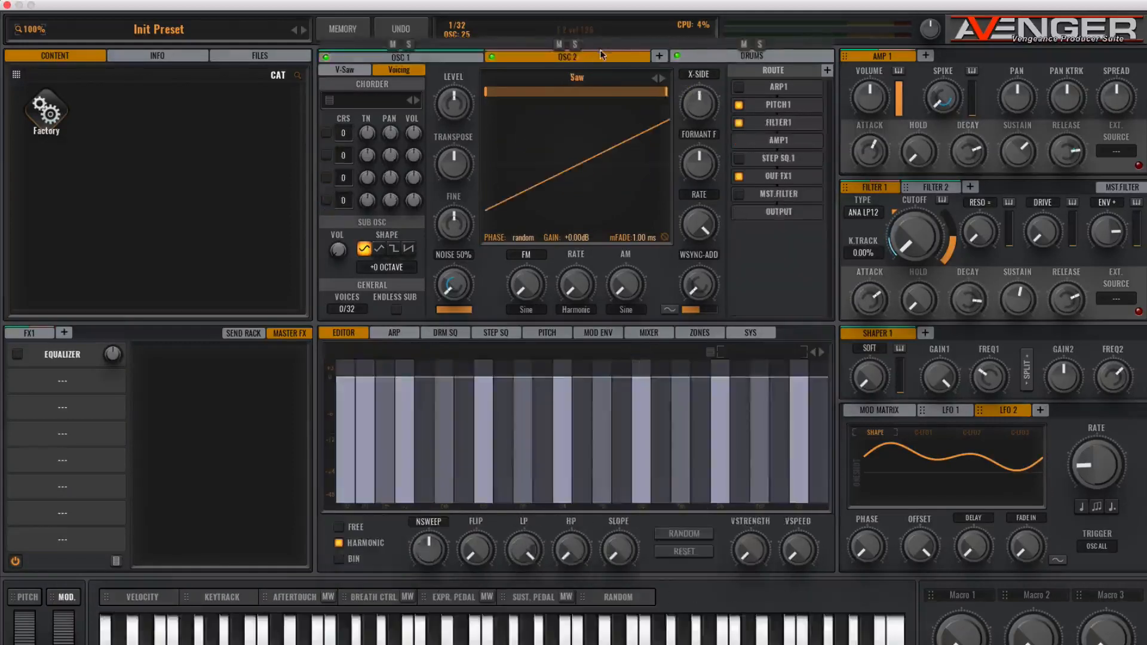
{"action": "left_click", "coordinate": [570, 77]}
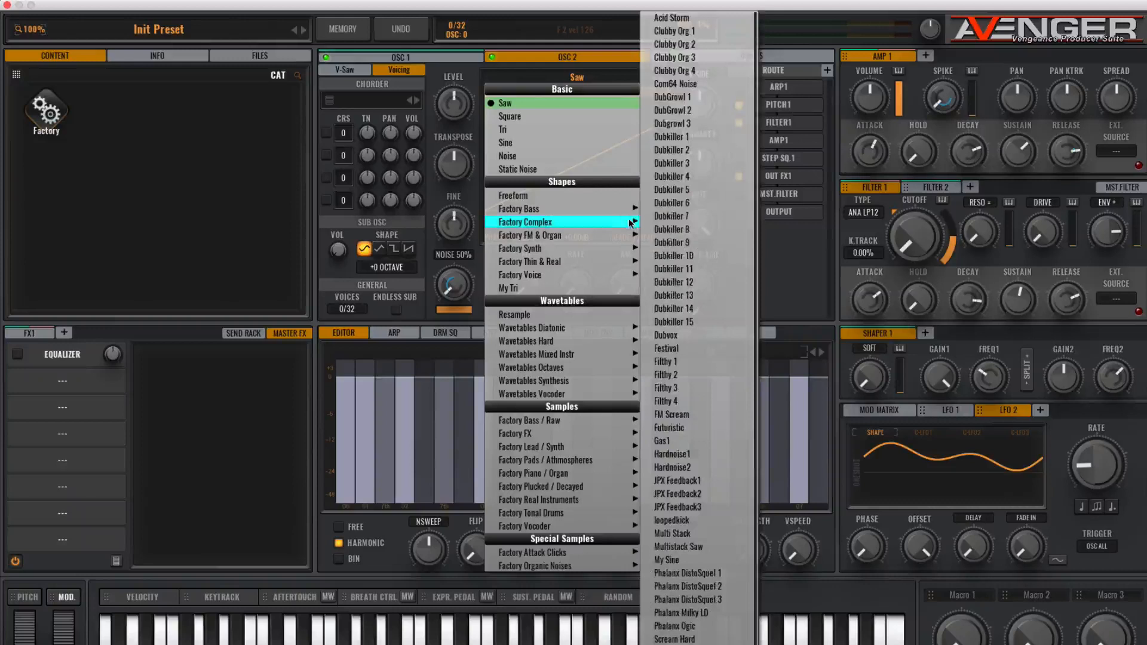
{"action": "mouse_move", "coordinate": [585, 264]}
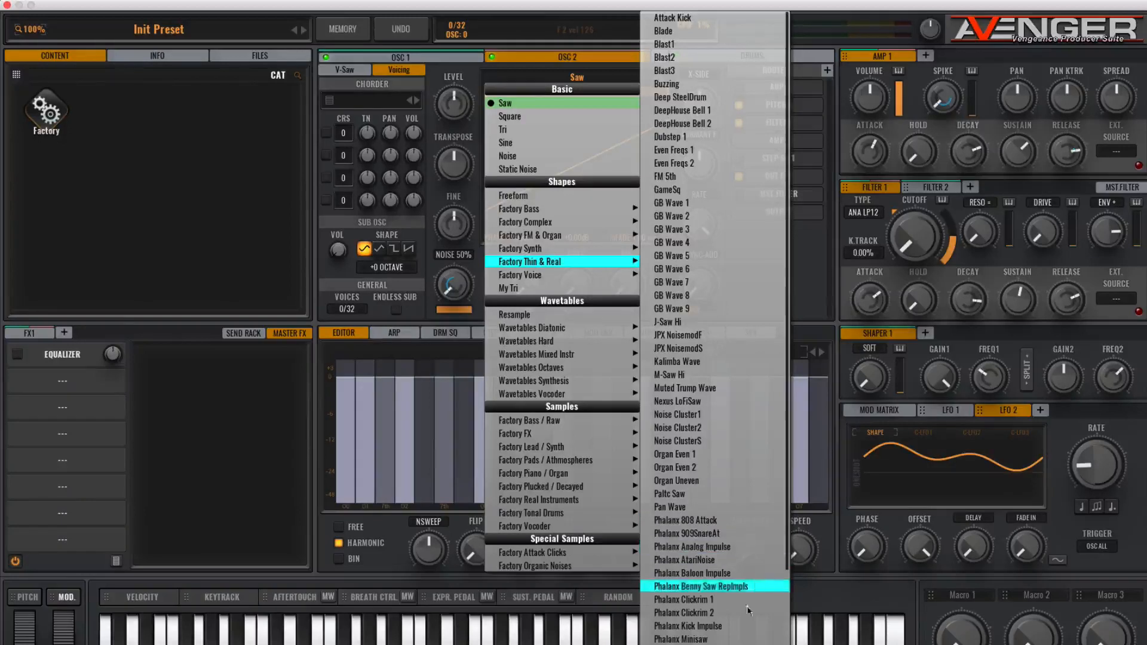
{"action": "left_click", "coordinate": [684, 644]}
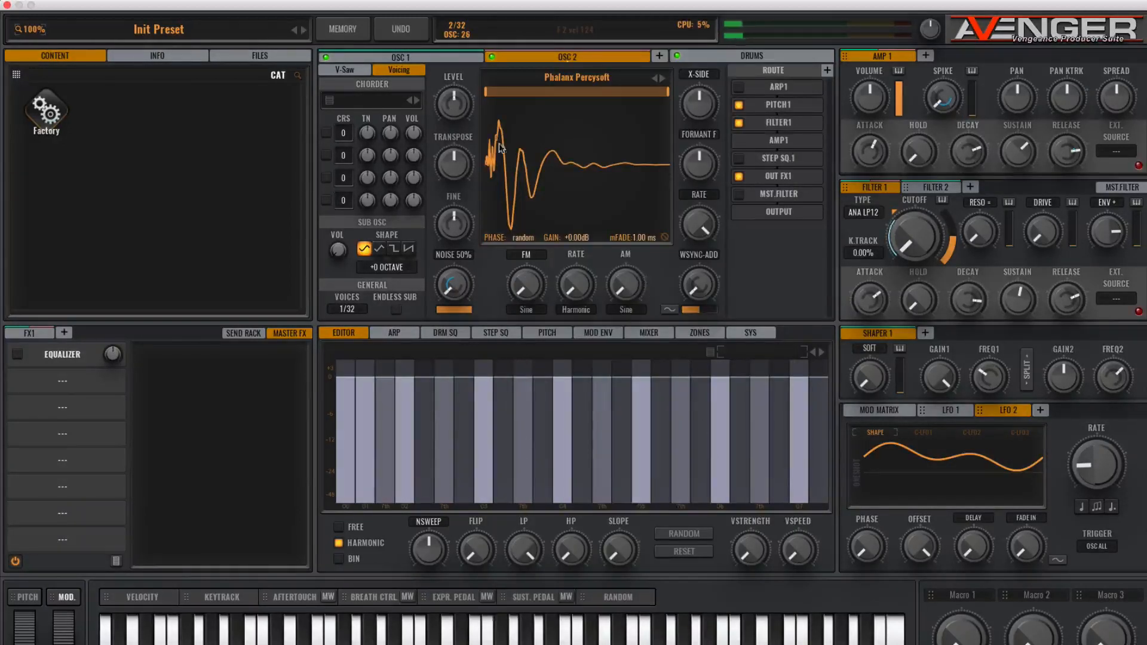
- Switch off OSC 1 and step OSC 2's waveform forward to Phalanx HandsUp Imp
{"action": "left_click", "coordinate": [326, 57]}
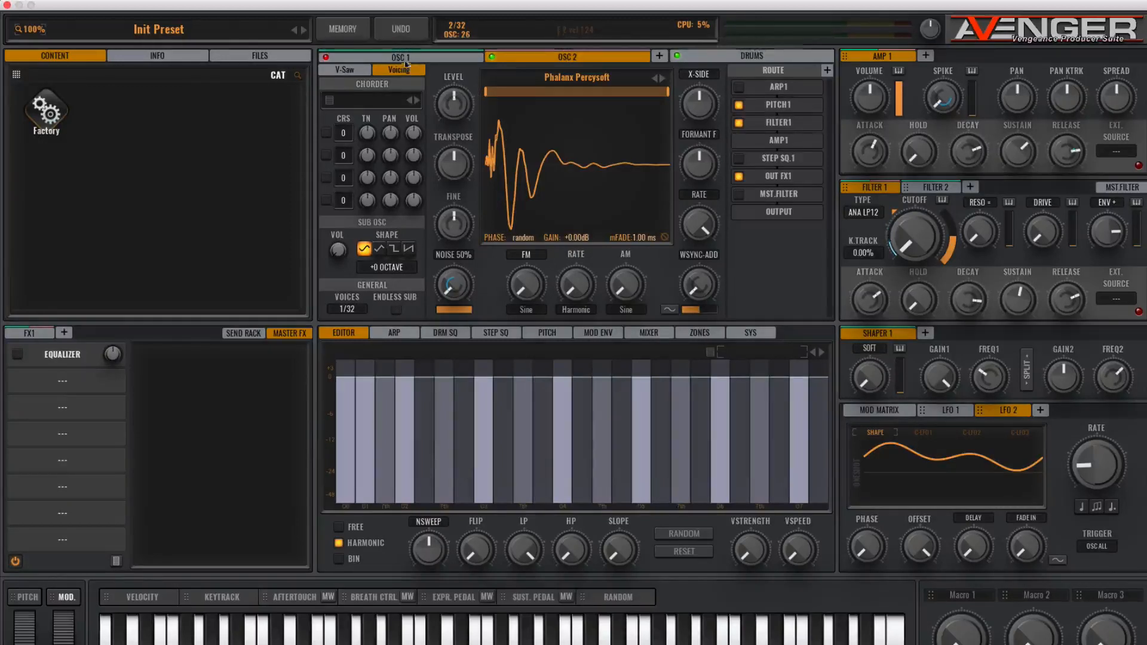
{"action": "left_click", "coordinate": [663, 78]}
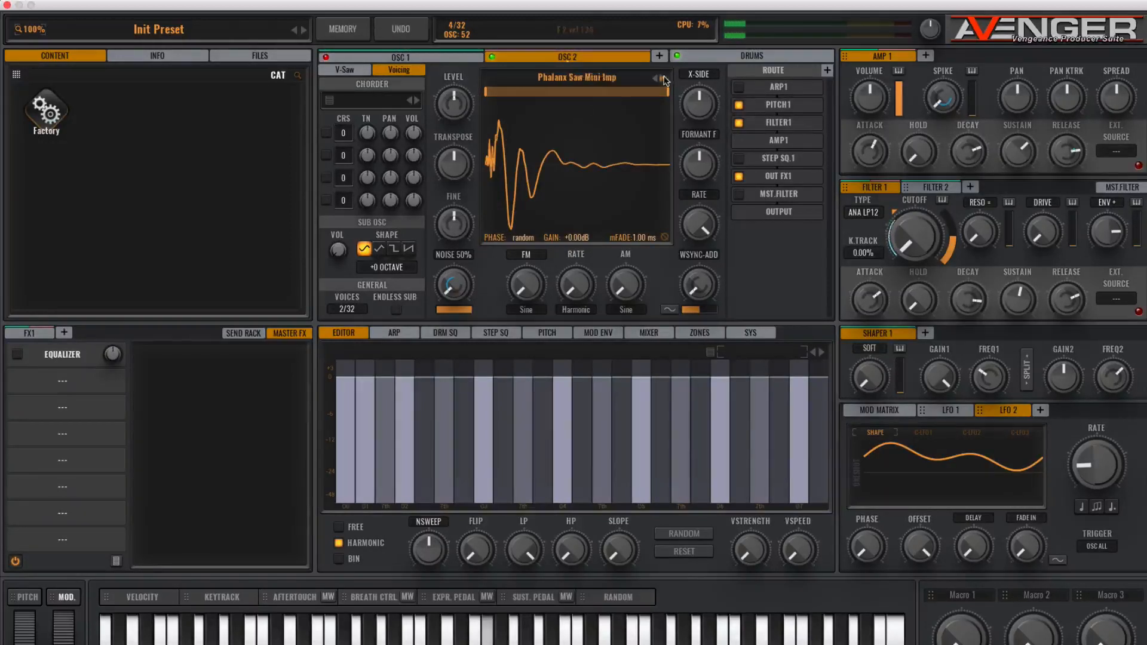
{"action": "left_click", "coordinate": [662, 79]}
{"action": "left_click", "coordinate": [663, 78]}
{"action": "left_click", "coordinate": [662, 79]}
{"action": "left_click", "coordinate": [662, 79]}
{"action": "left_click", "coordinate": [662, 78]}
{"action": "left_click", "coordinate": [662, 78]}
{"action": "left_click", "coordinate": [661, 79]}
{"action": "left_click", "coordinate": [661, 79]}
{"action": "left_click", "coordinate": [661, 77]}
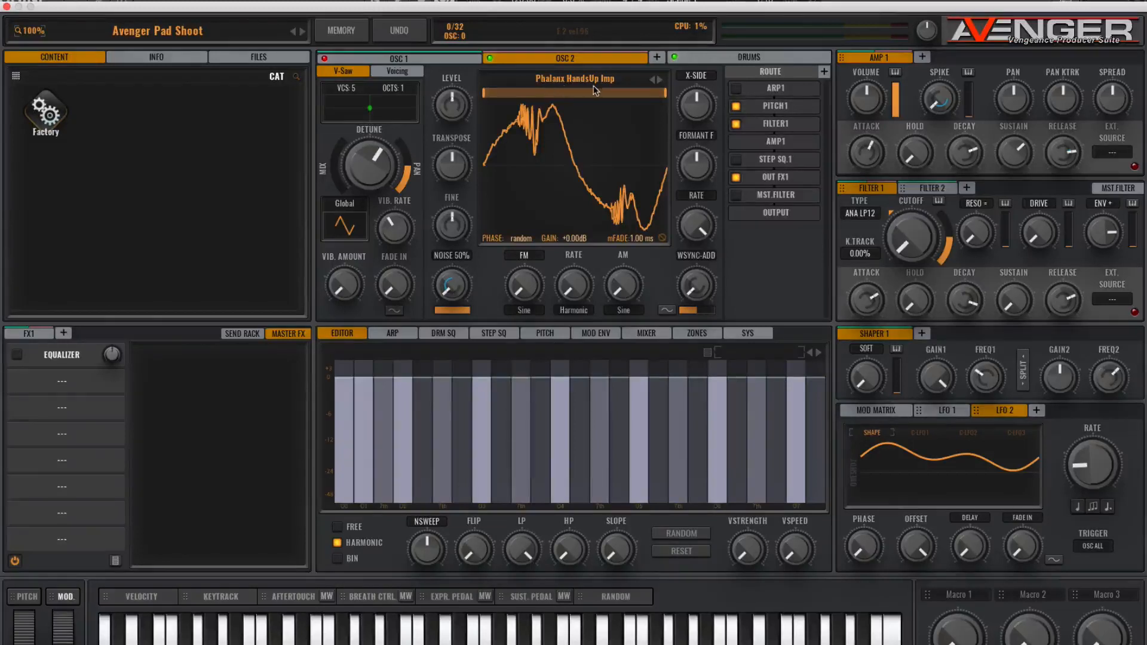
{"action": "left_click", "coordinate": [573, 82]}
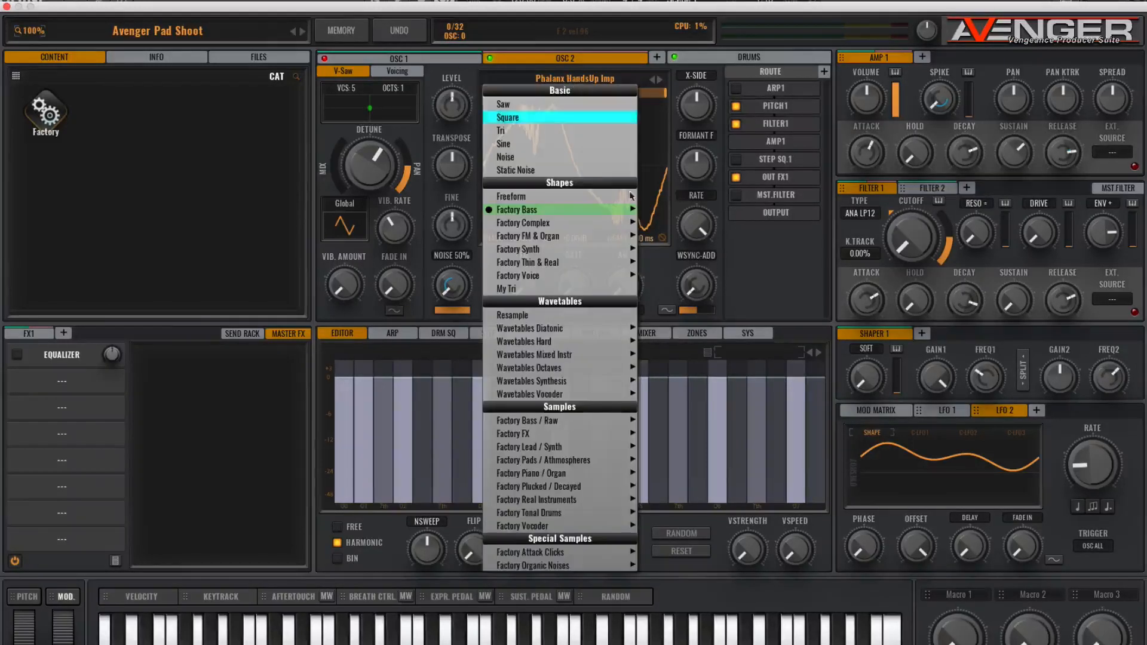
{"action": "mouse_move", "coordinate": [529, 210]}
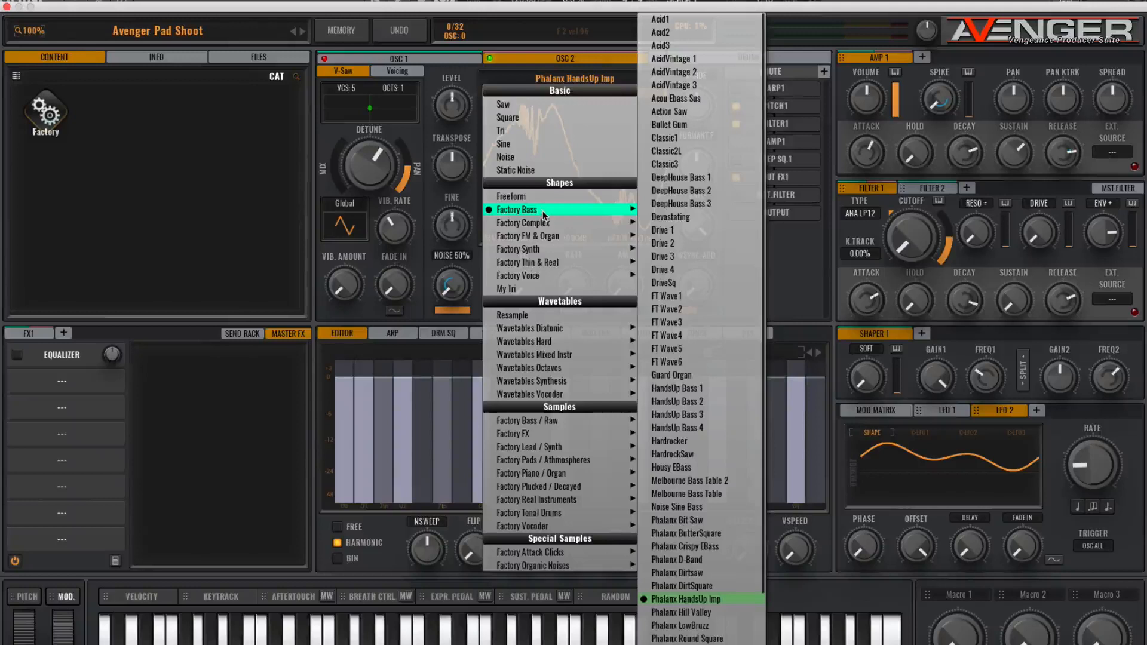
{"action": "left_click", "coordinate": [556, 71]}
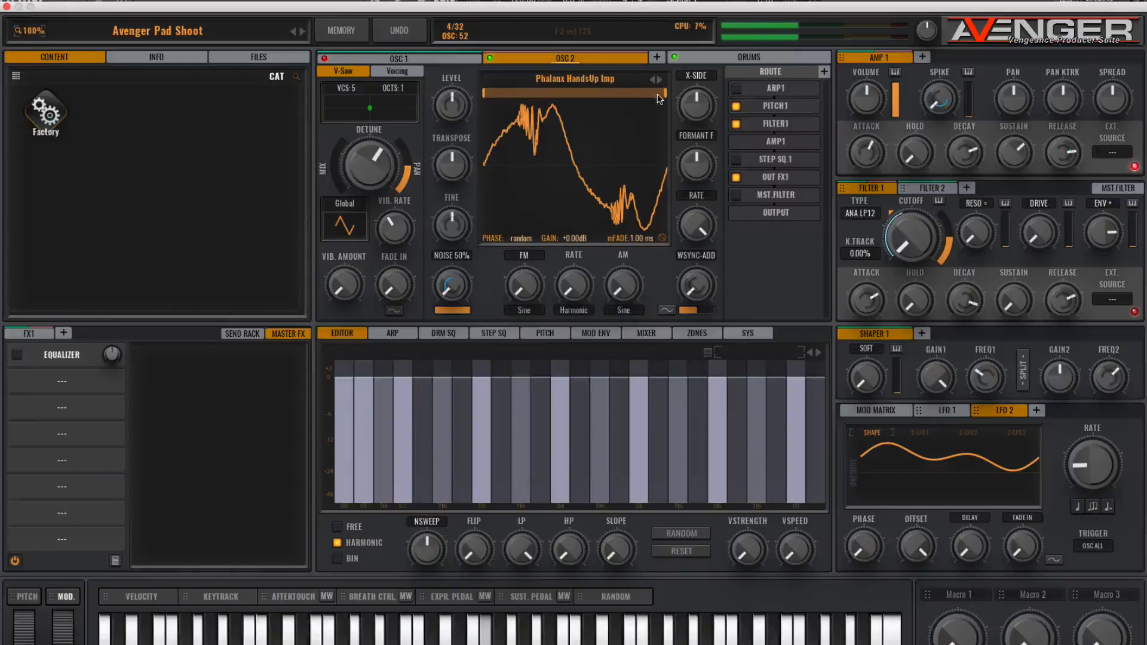
- Narrow OSC 2's wavetable scan range to roughly its first third
{"action": "left_click_drag", "start_coordinate": [665, 96], "coordinate": [568, 97]}
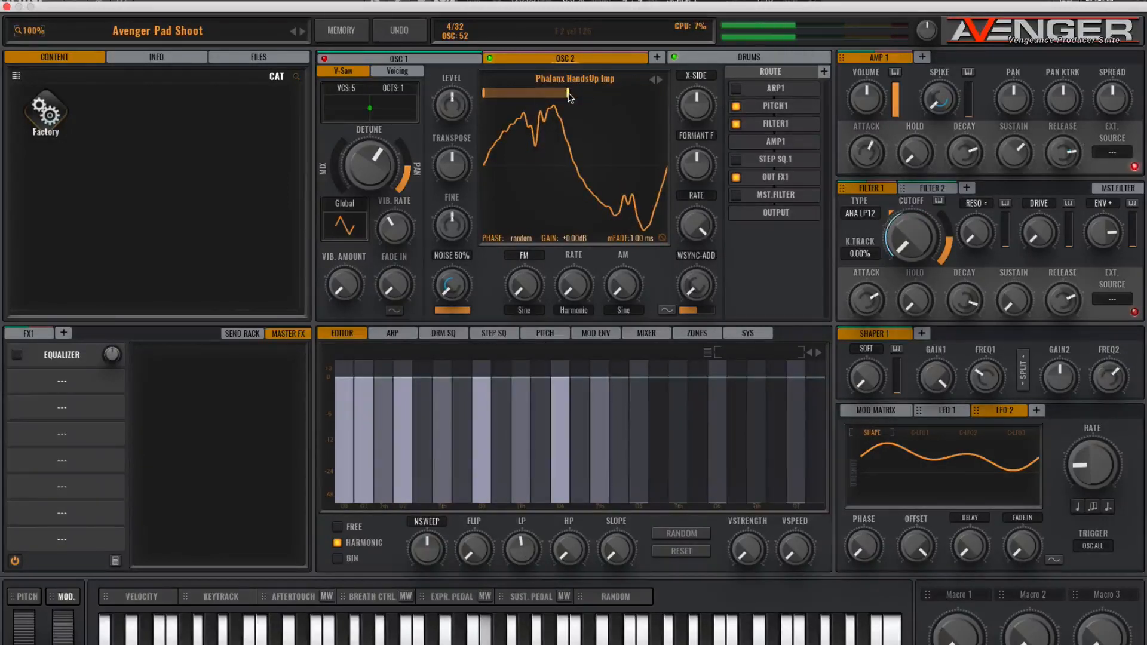
{"action": "left_click_drag", "start_coordinate": [568, 97], "coordinate": [552, 99]}
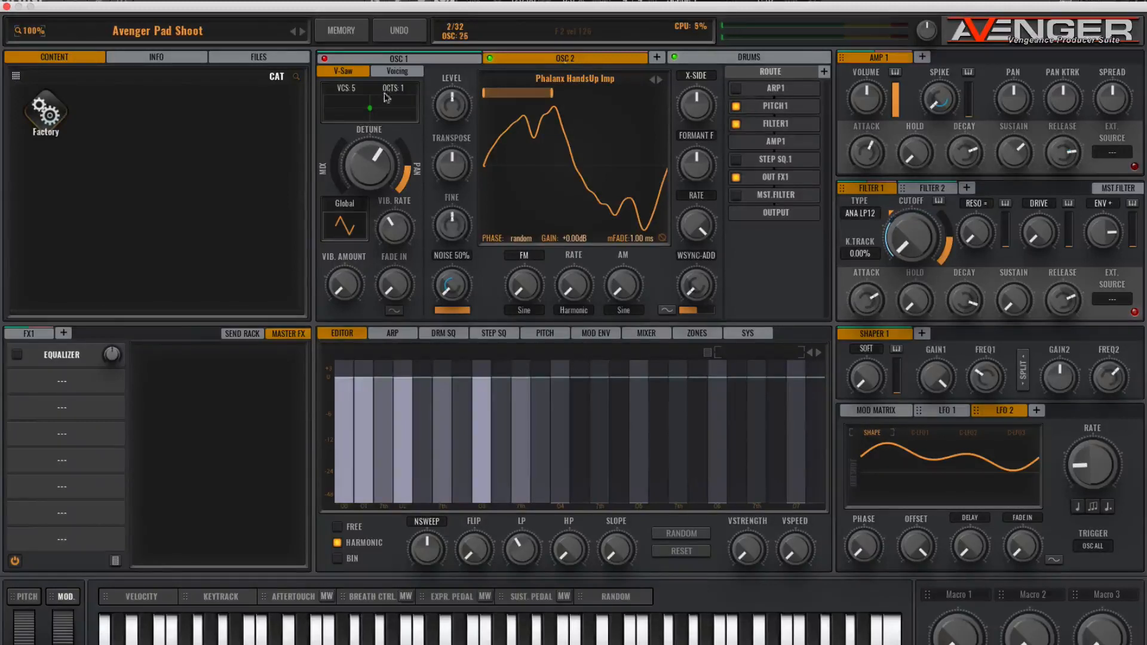
- Return to OSC 1 and turn its transpose down slightly
{"action": "left_click", "coordinate": [395, 71]}
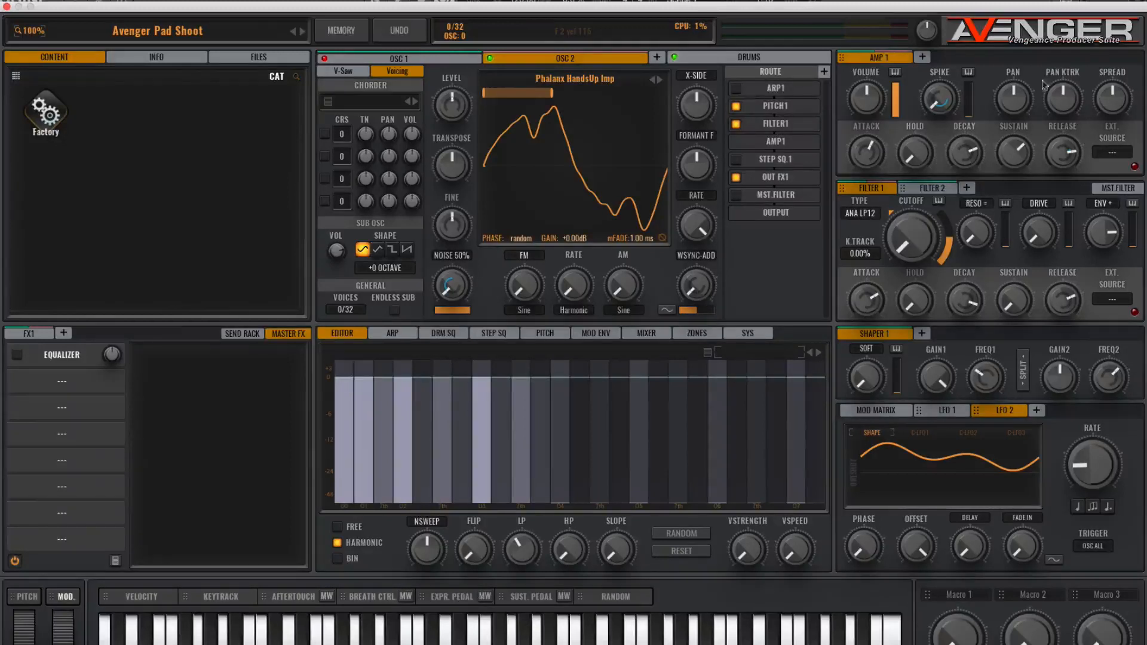
{"action": "mouse_move", "coordinate": [408, 59]}
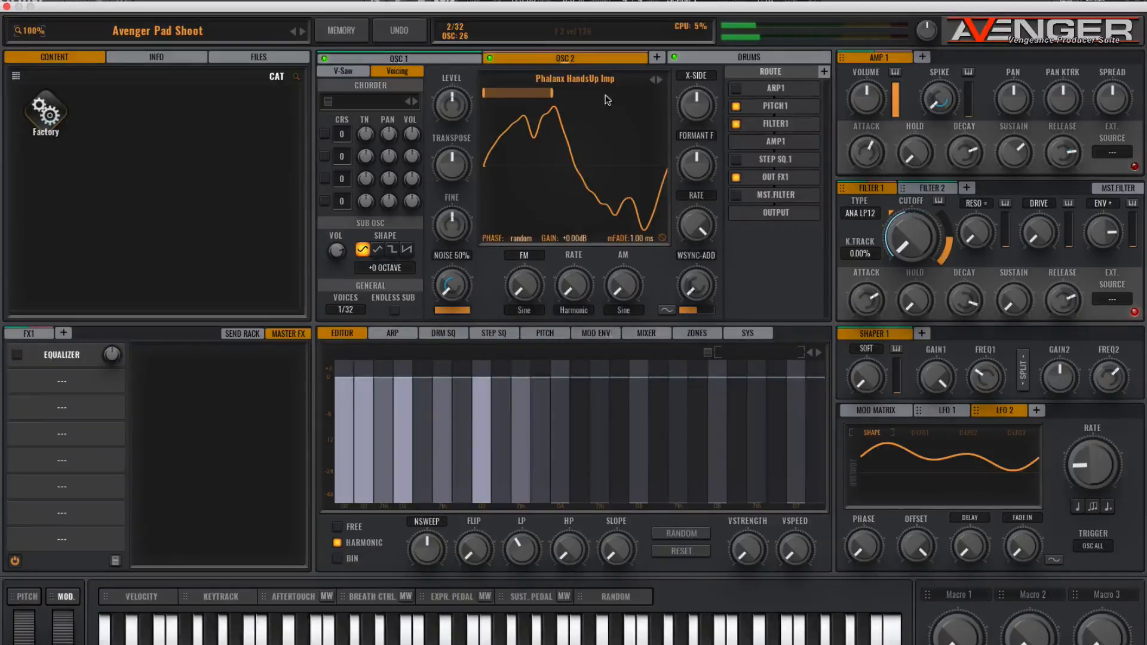
{"action": "left_click", "coordinate": [404, 60]}
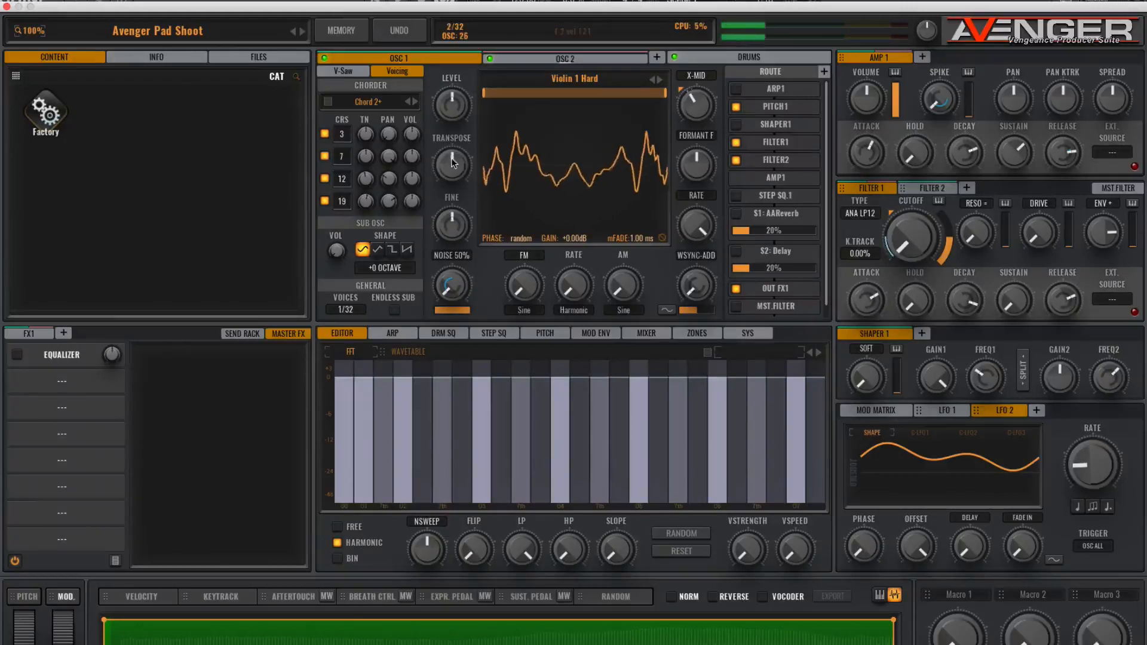
{"action": "left_click_drag", "start_coordinate": [452, 175], "coordinate": [452, 186]}
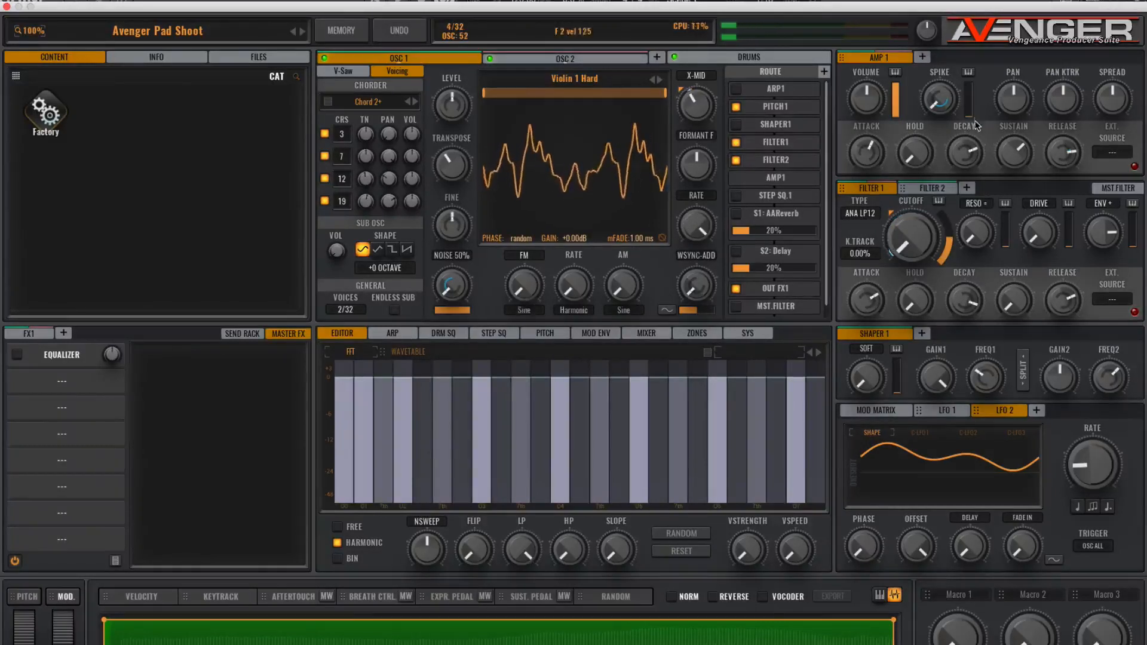
- Show Filter 2, lower the LFO 2 rate and raise the LFO's phase
{"action": "left_click", "coordinate": [937, 189]}
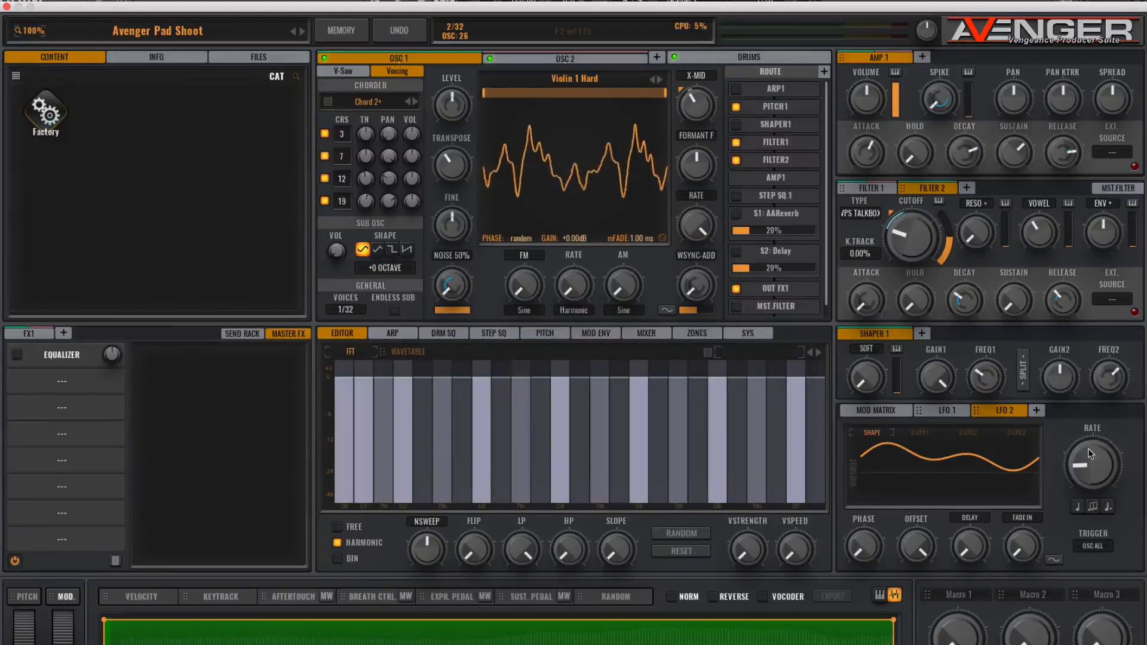
{"action": "left_click_drag", "start_coordinate": [1094, 450], "coordinate": [1094, 458]}
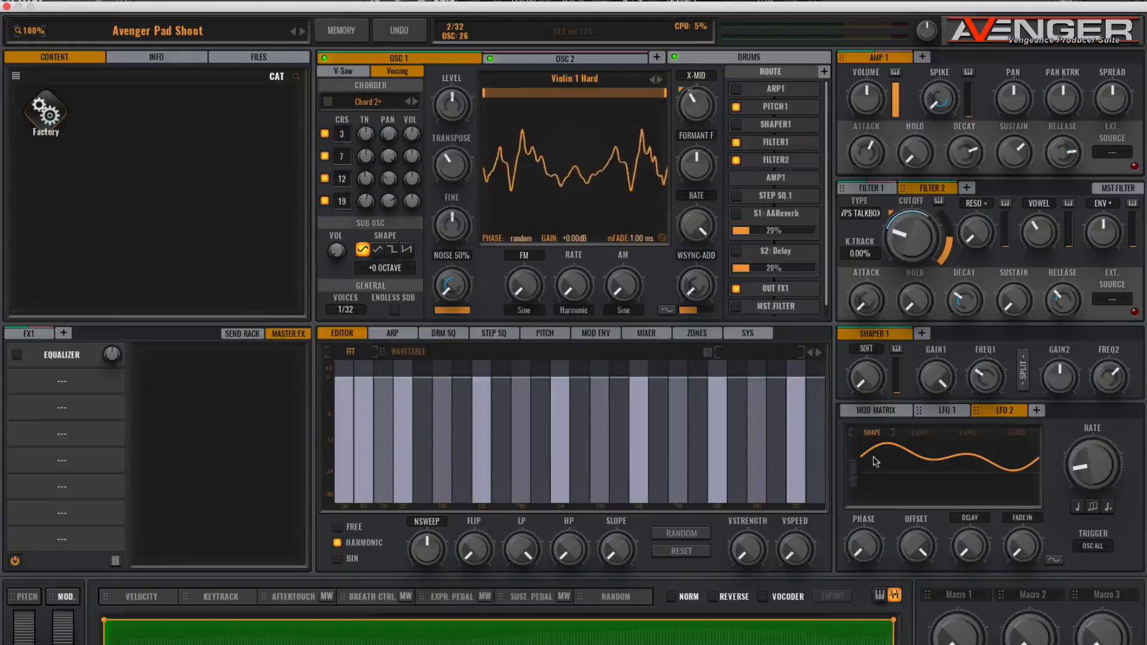
{"action": "left_click", "coordinate": [891, 461]}
{"action": "left_click", "coordinate": [1055, 444]}
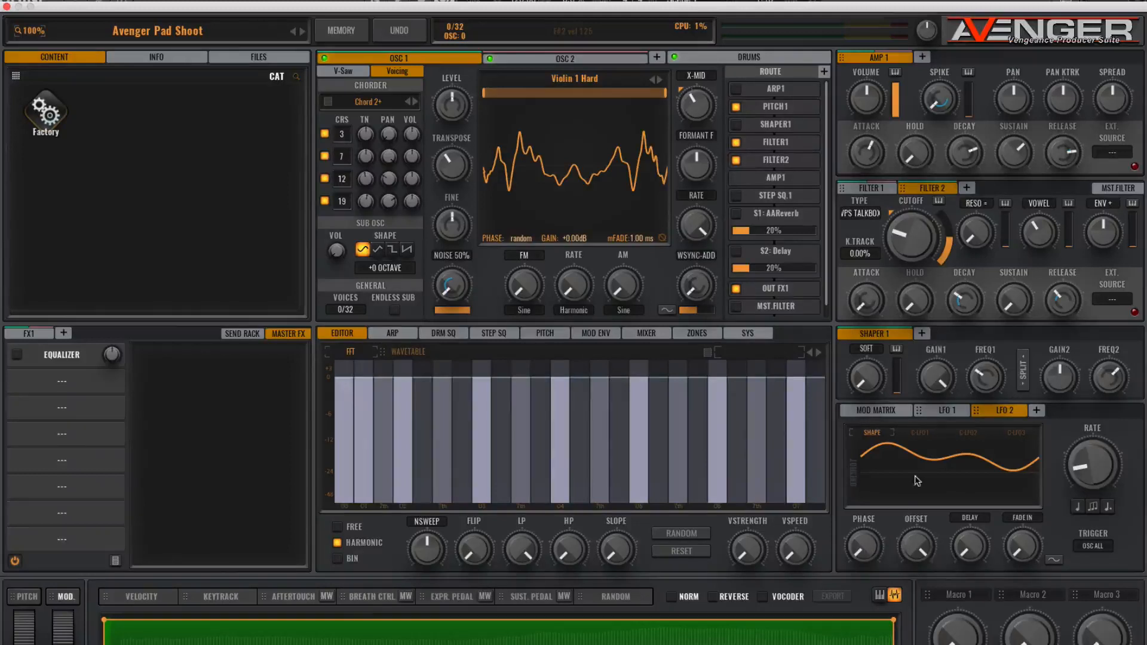
{"action": "left_click_drag", "start_coordinate": [870, 538], "coordinate": [861, 525]}
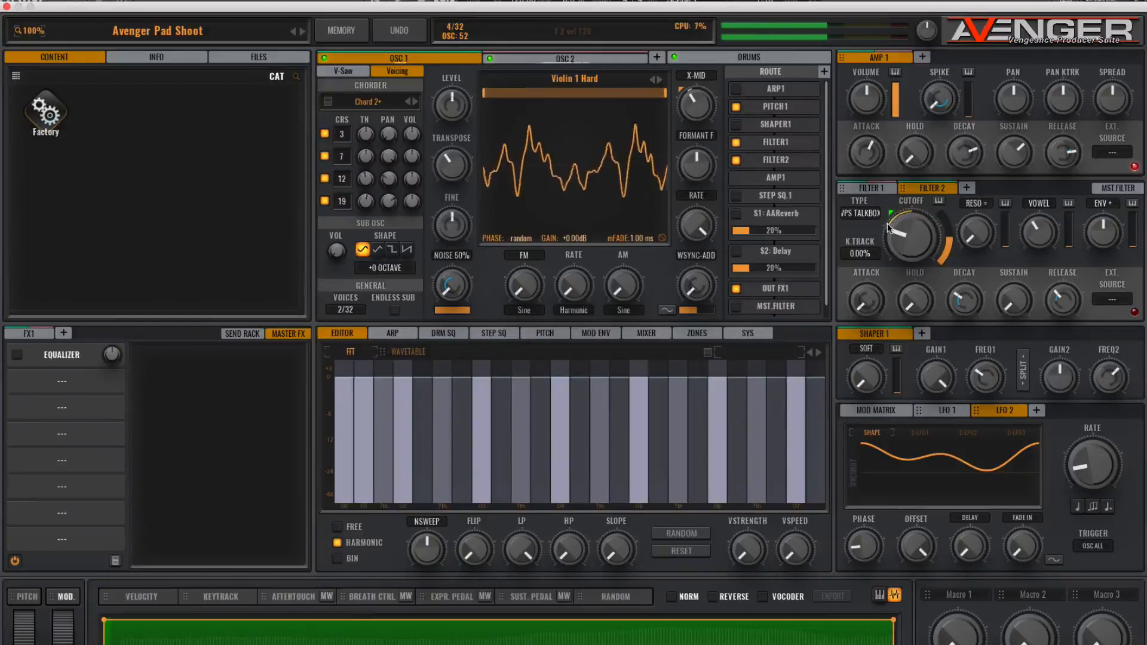
- Raise Filter 2's cutoff and resonance while lowering the LFO 2 rate a little more
{"action": "mouse_move", "coordinate": [905, 235]}
{"action": "left_mouse_down"}
{"action": "mouse_move", "coordinate": [907, 246]}
{"action": "mouse_move", "coordinate": [902, 226]}
{"action": "left_mouse_up"}
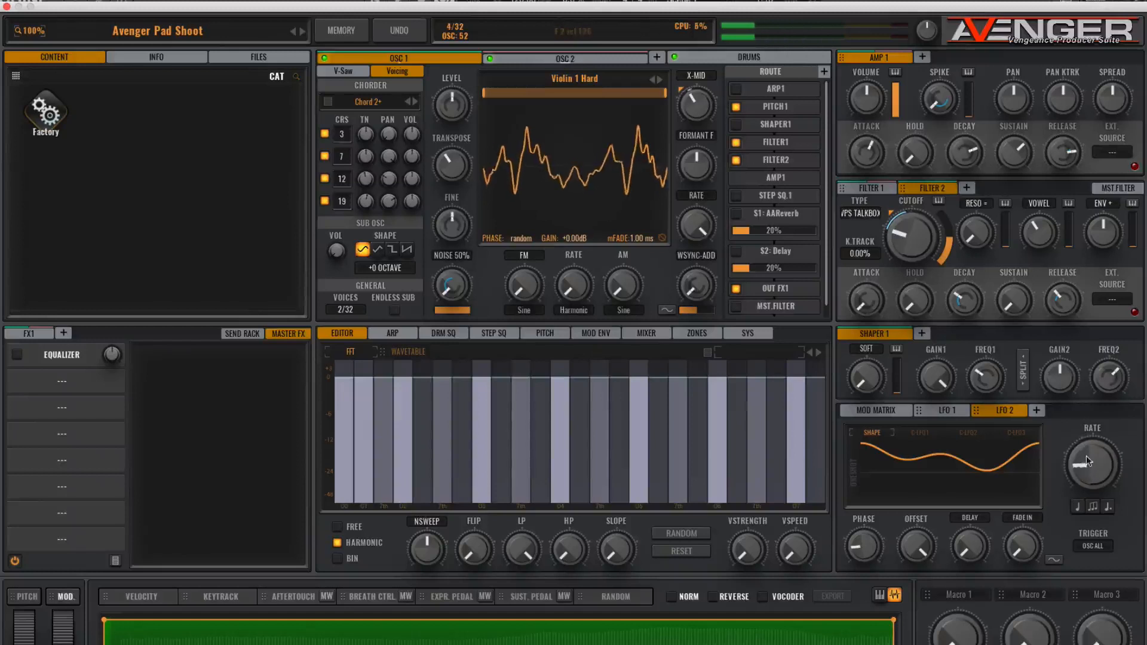
{"action": "left_click_drag", "start_coordinate": [1086, 441], "coordinate": [1084, 462]}
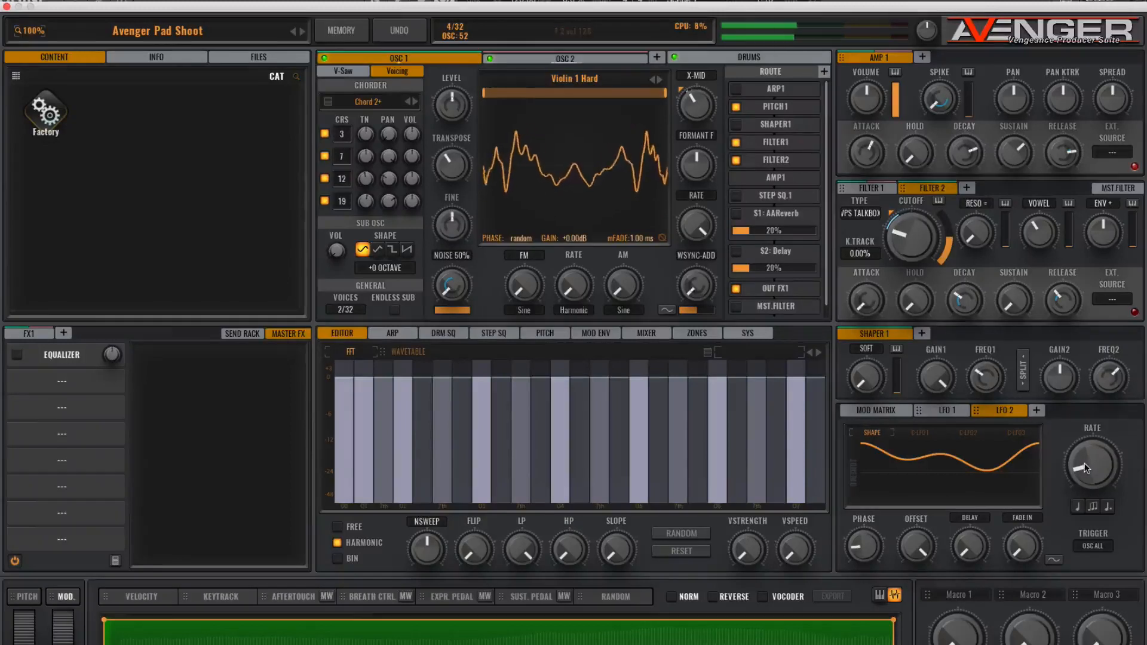
{"action": "left_click_drag", "start_coordinate": [979, 232], "coordinate": [975, 177]}
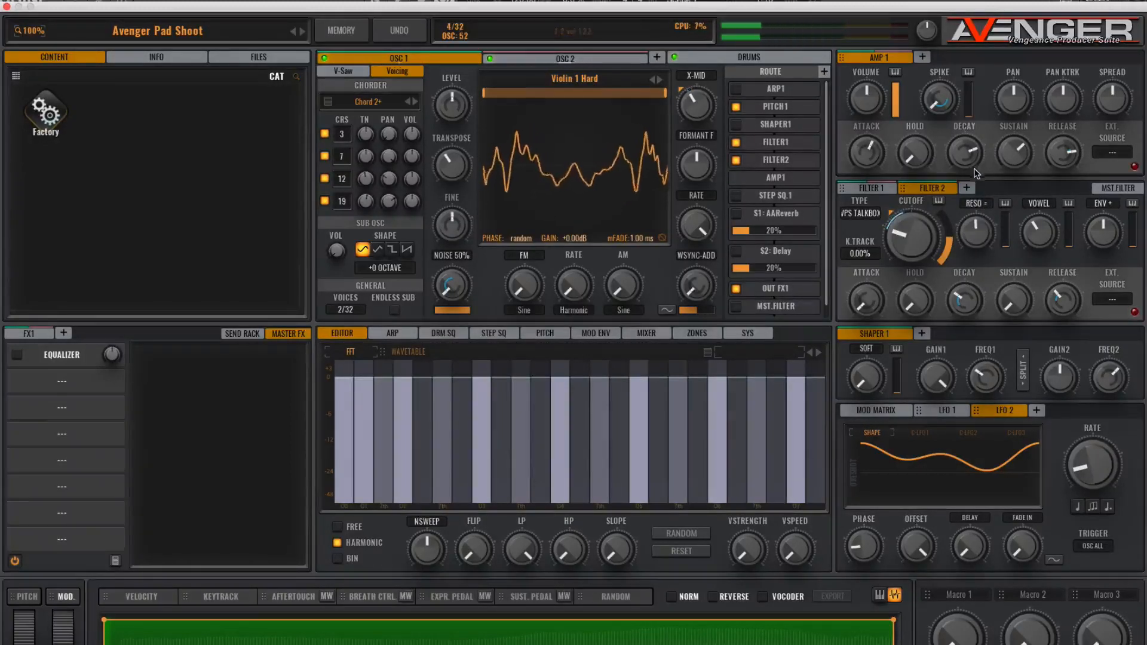
{"action": "left_click_drag", "start_coordinate": [904, 241], "coordinate": [903, 219]}
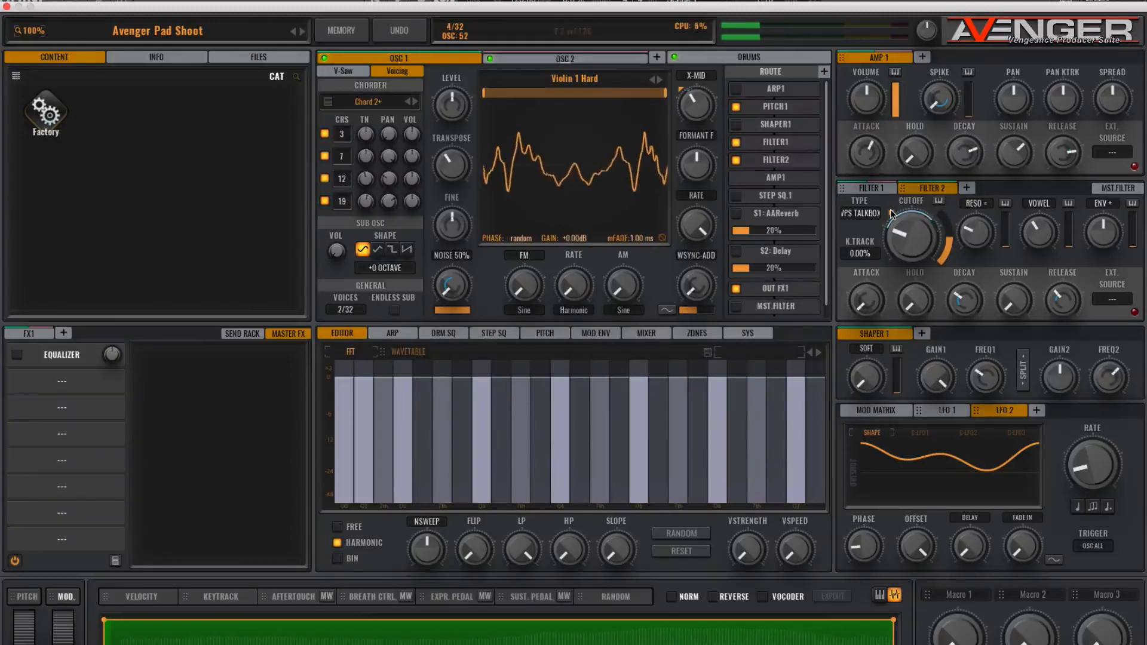
- Raise LFO 2's offset and adjust its phase
{"action": "left_click_drag", "start_coordinate": [917, 547], "coordinate": [917, 504]}
{"action": "left_click_drag", "start_coordinate": [866, 546], "coordinate": [863, 426]}
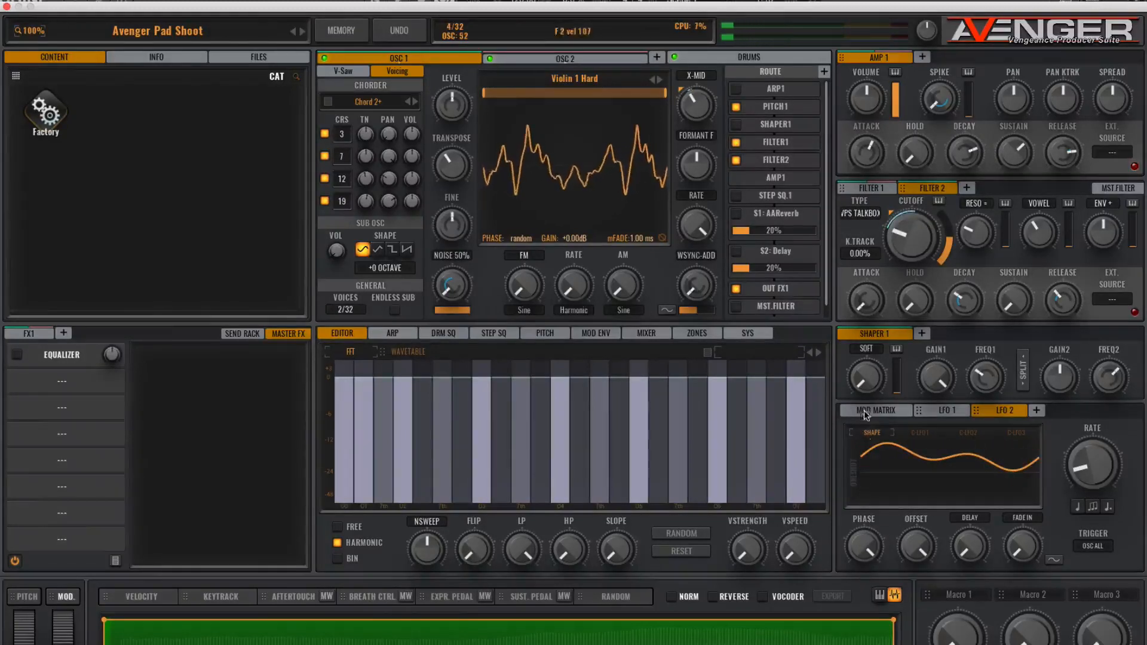
{"action": "left_click_drag", "start_coordinate": [866, 537], "coordinate": [863, 556]}
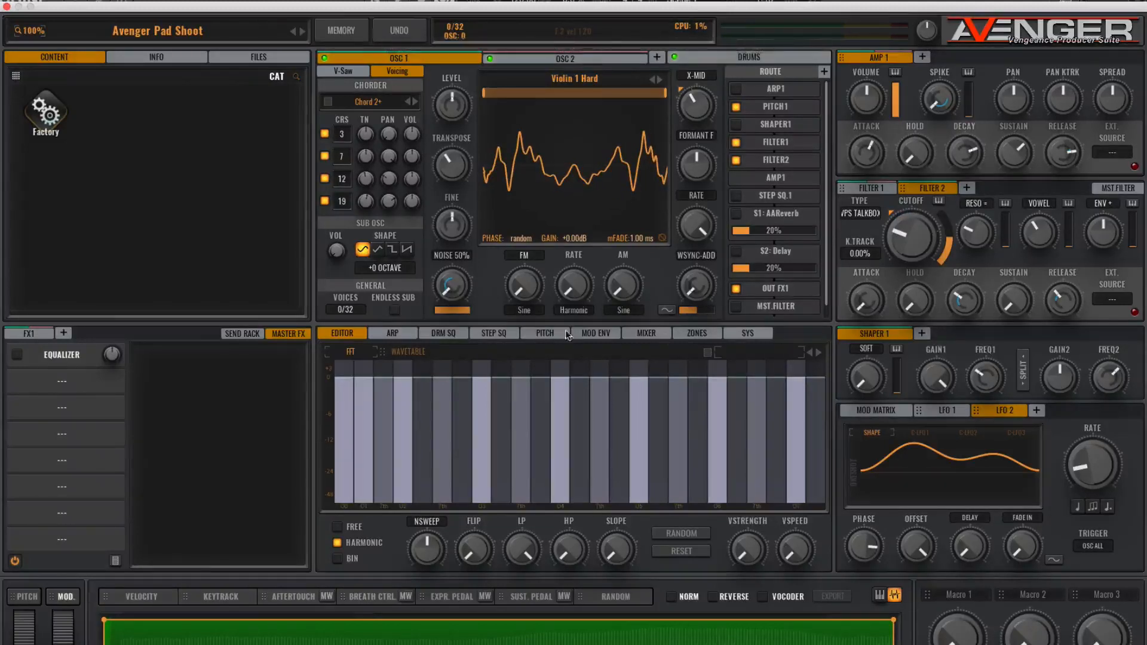
- Add a third oscillator with a Saw wave and narrow its wavetable range to the middle section
{"action": "left_click", "coordinate": [656, 57]}
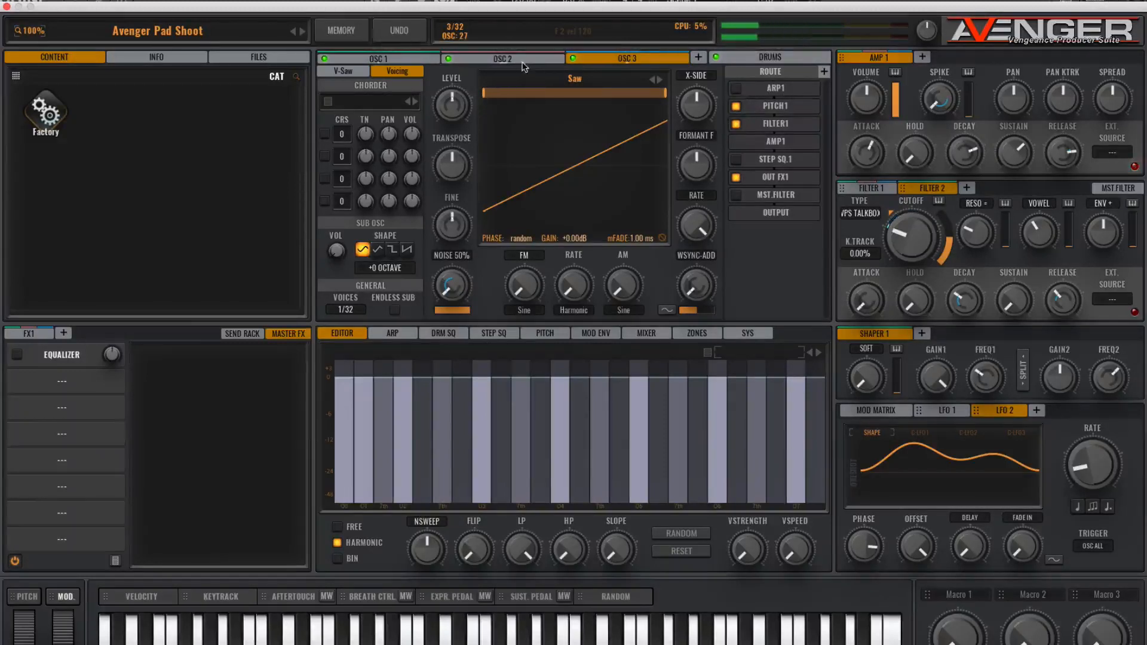
{"action": "left_click", "coordinate": [371, 47]}
{"action": "left_click_drag", "start_coordinate": [478, 94], "coordinate": [559, 98]}
{"action": "left_click_drag", "start_coordinate": [665, 96], "coordinate": [546, 94]}
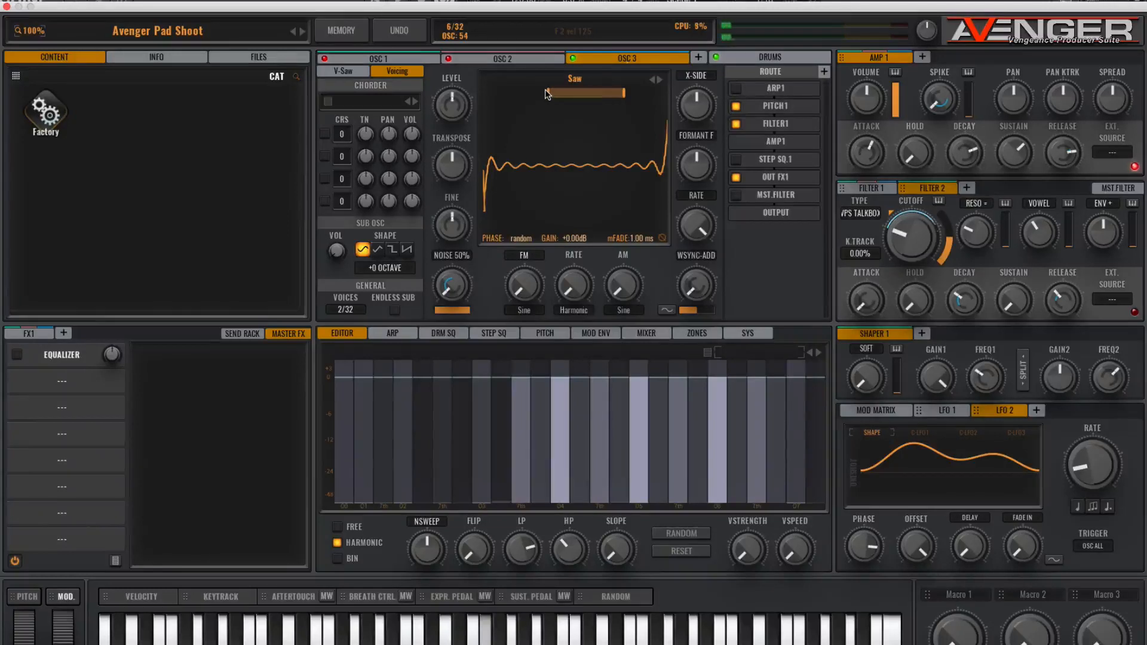
- Open the mixer and lower the OSC 2 and OSC 3 channel faders
{"action": "left_click", "coordinate": [514, 57]}
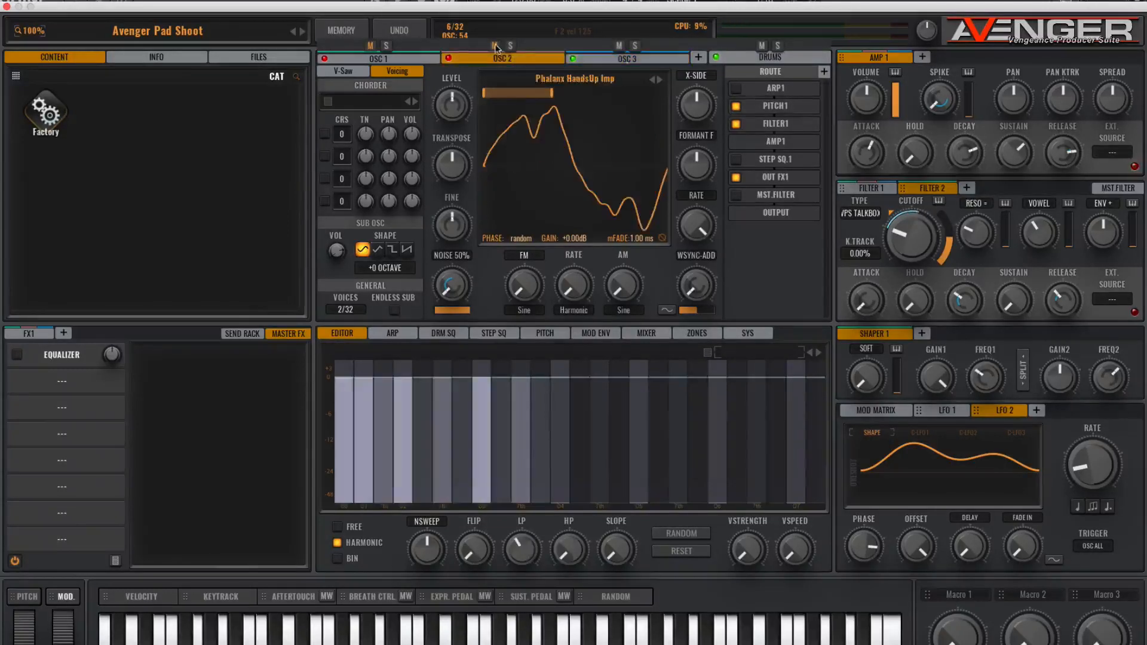
{"action": "left_click", "coordinate": [615, 58]}
{"action": "mouse_move", "coordinate": [609, 65]}
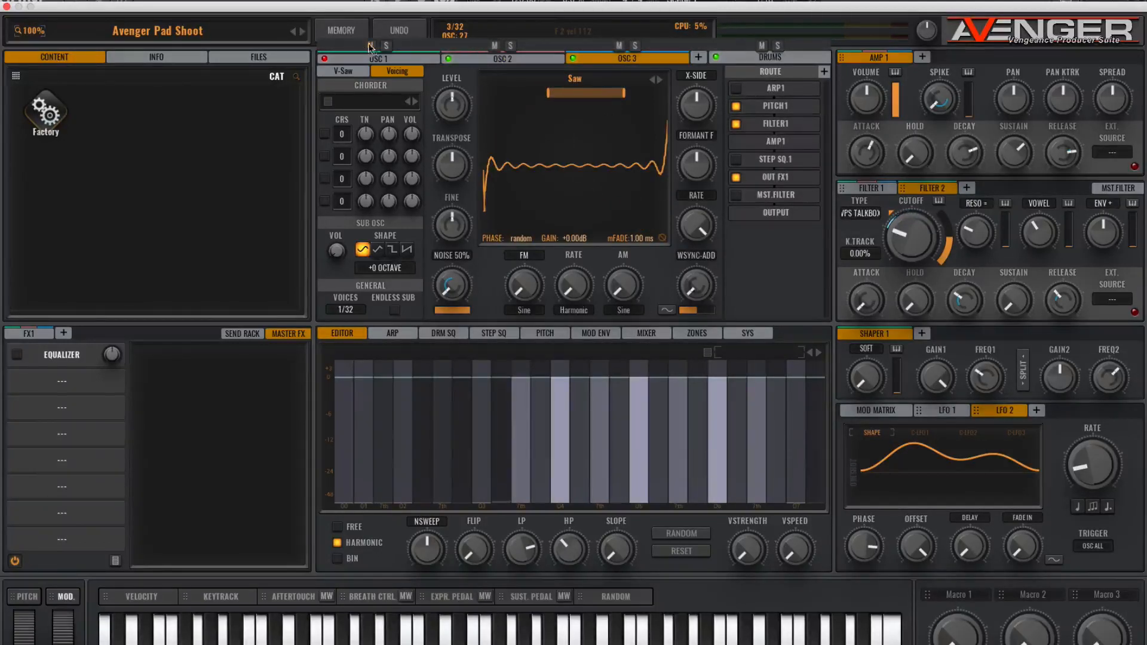
{"action": "left_click", "coordinate": [644, 334]}
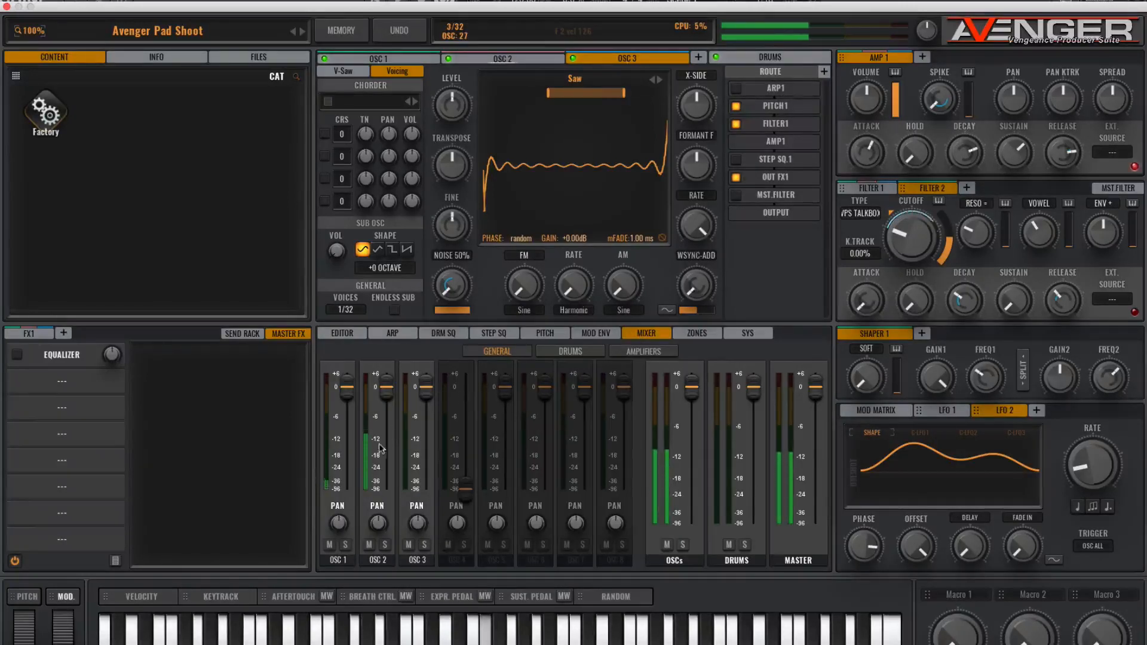
{"action": "left_click_drag", "start_coordinate": [386, 387], "coordinate": [387, 412]}
{"action": "left_click_drag", "start_coordinate": [427, 399], "coordinate": [426, 418]}
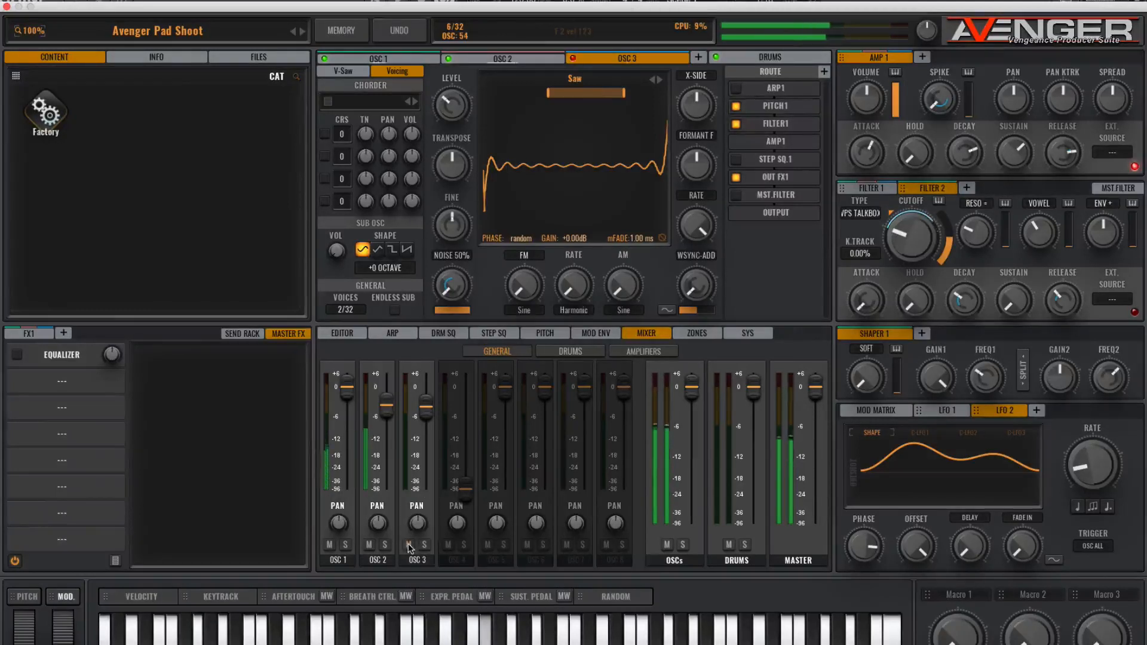
{"action": "left_click_drag", "start_coordinate": [425, 408], "coordinate": [426, 373]}
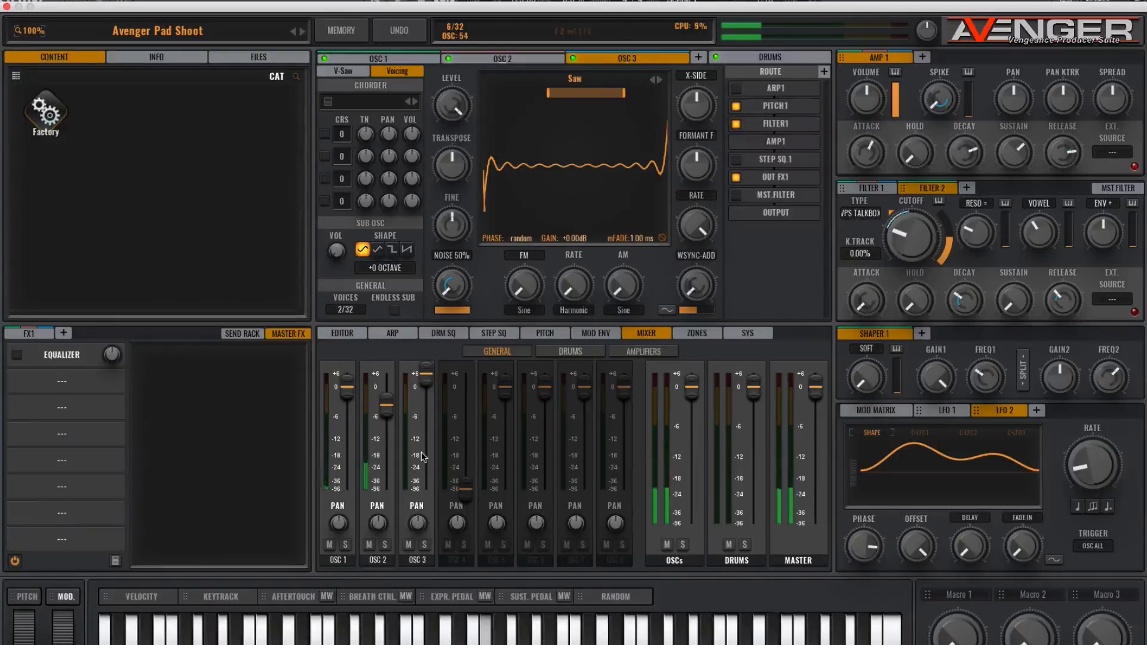
{"action": "left_click_drag", "start_coordinate": [425, 374], "coordinate": [424, 404]}
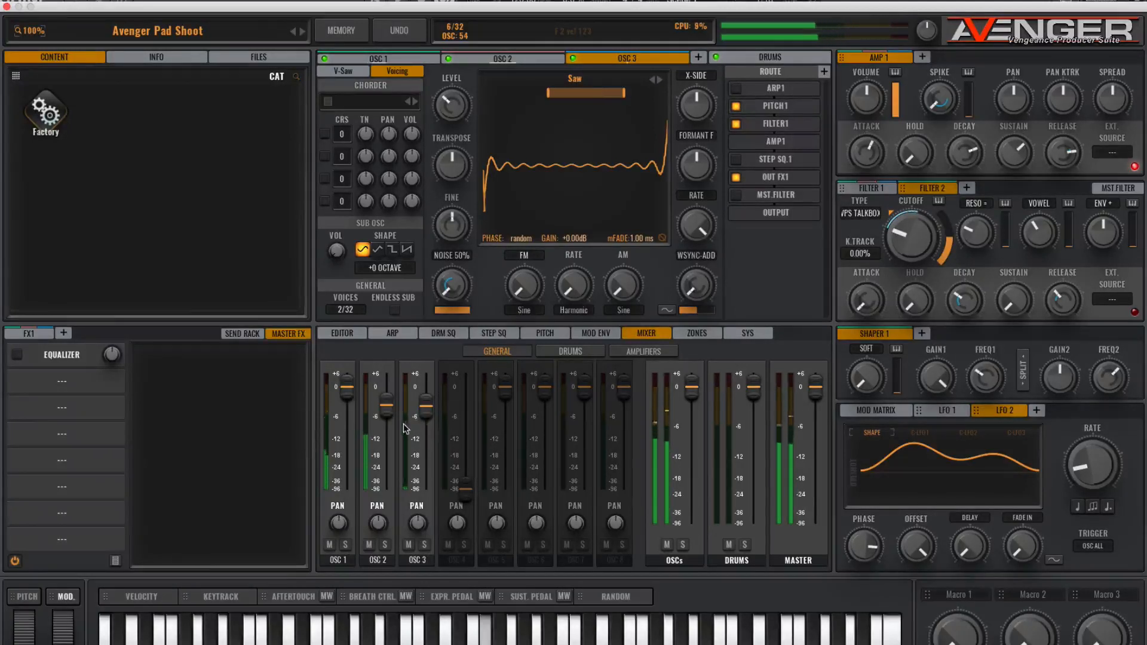
- Lower the OSC 2 mixer fader a bit further
{"action": "left_click_drag", "start_coordinate": [388, 412], "coordinate": [388, 422]}
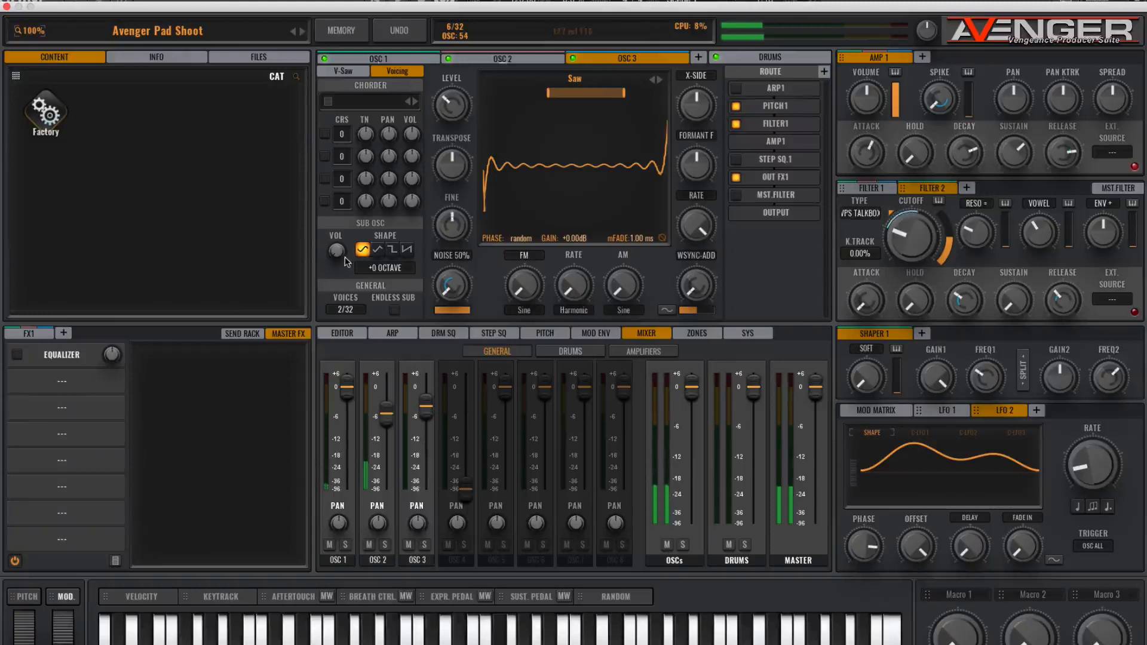
{"action": "left_click", "coordinate": [495, 59]}
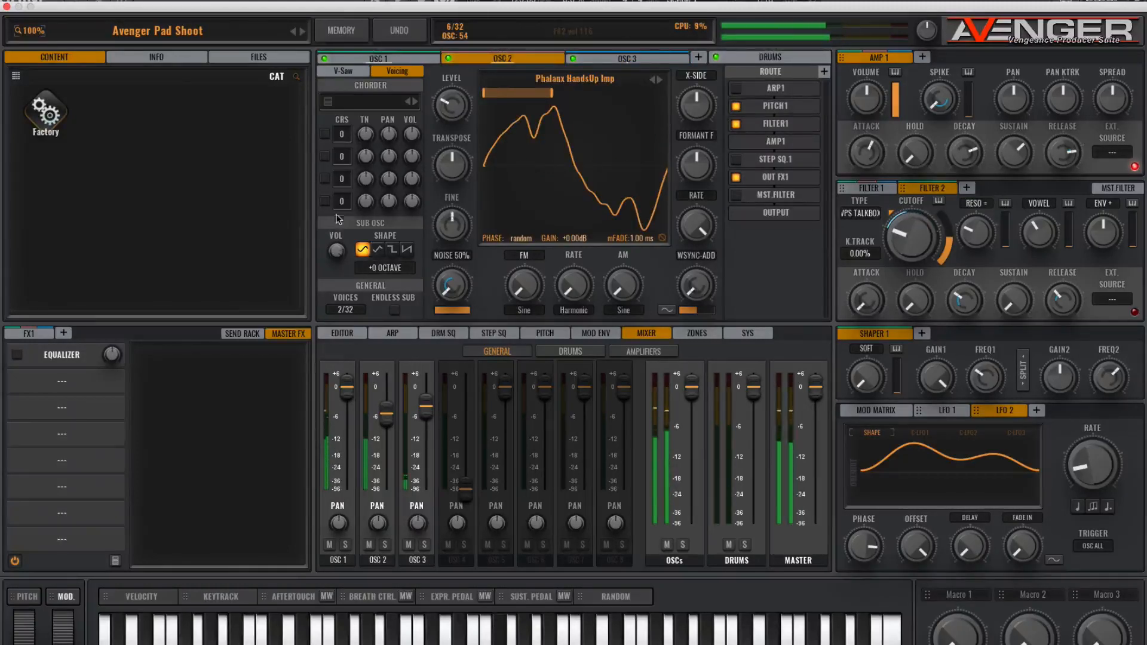
{"action": "left_click_drag", "start_coordinate": [386, 413], "coordinate": [384, 418]}
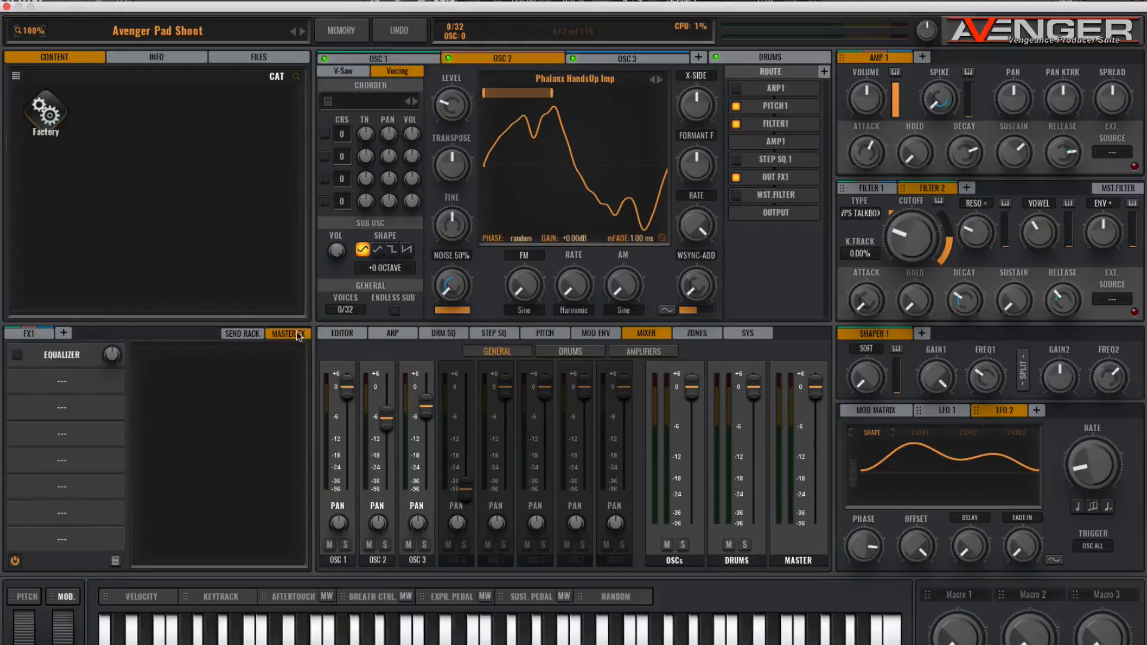
- Add an AA-Reverb effect to the master FX chain after the equalizer
{"action": "left_click", "coordinate": [43, 357]}
{"action": "left_click", "coordinate": [22, 365]}
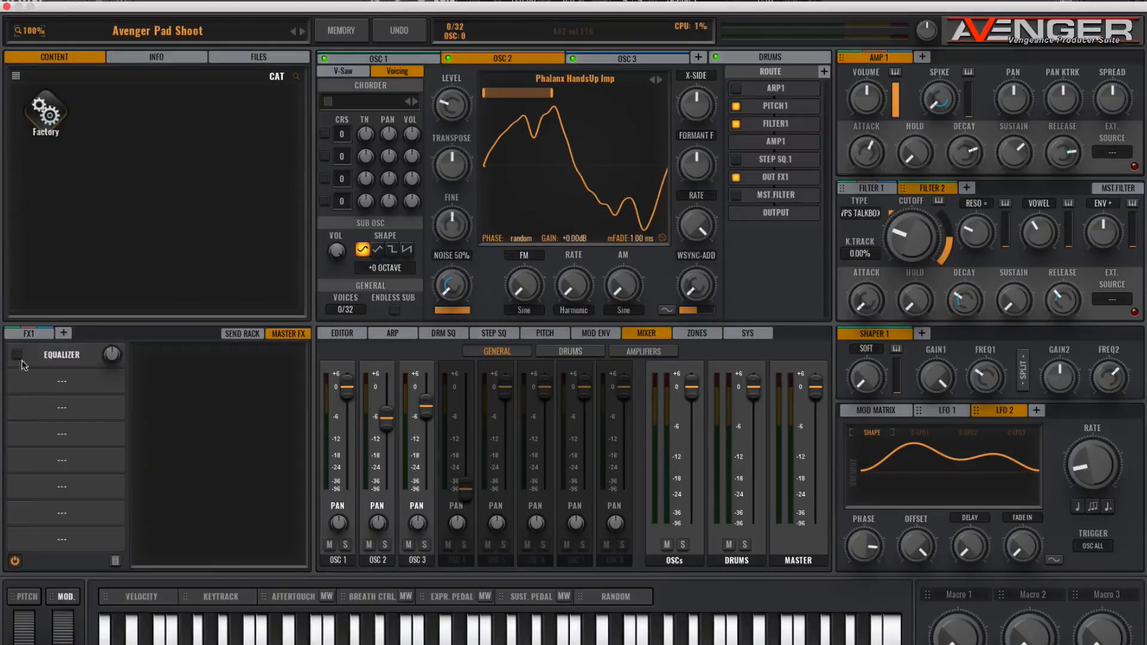
{"action": "left_click", "coordinate": [70, 357]}
{"action": "left_click", "coordinate": [60, 385]}
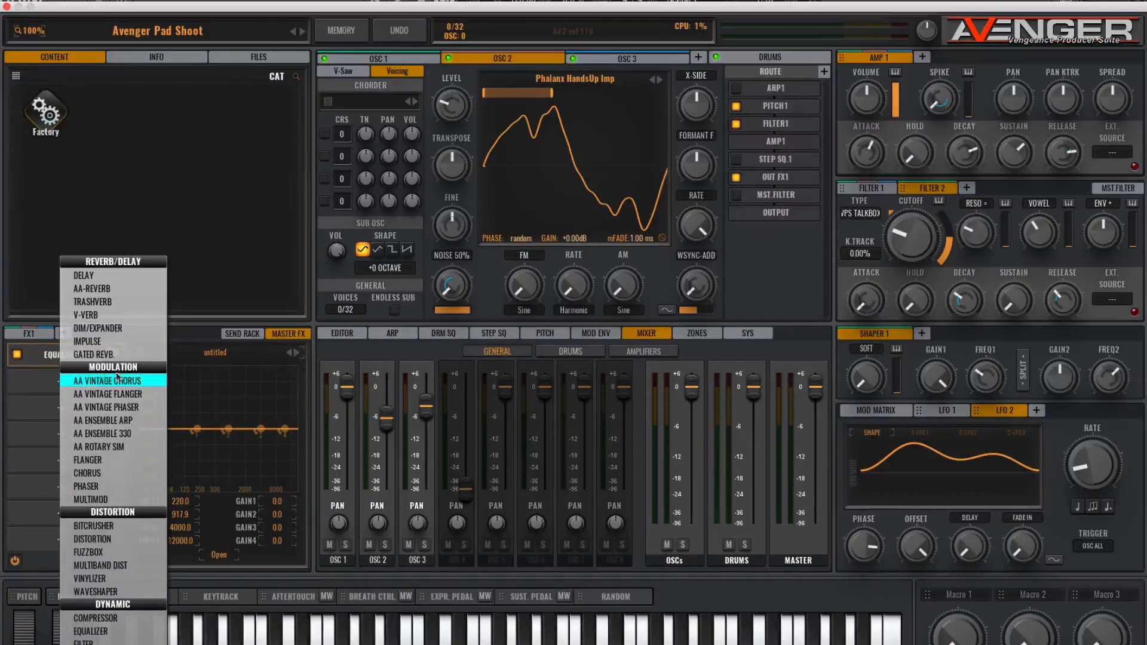
{"action": "left_click", "coordinate": [105, 291]}
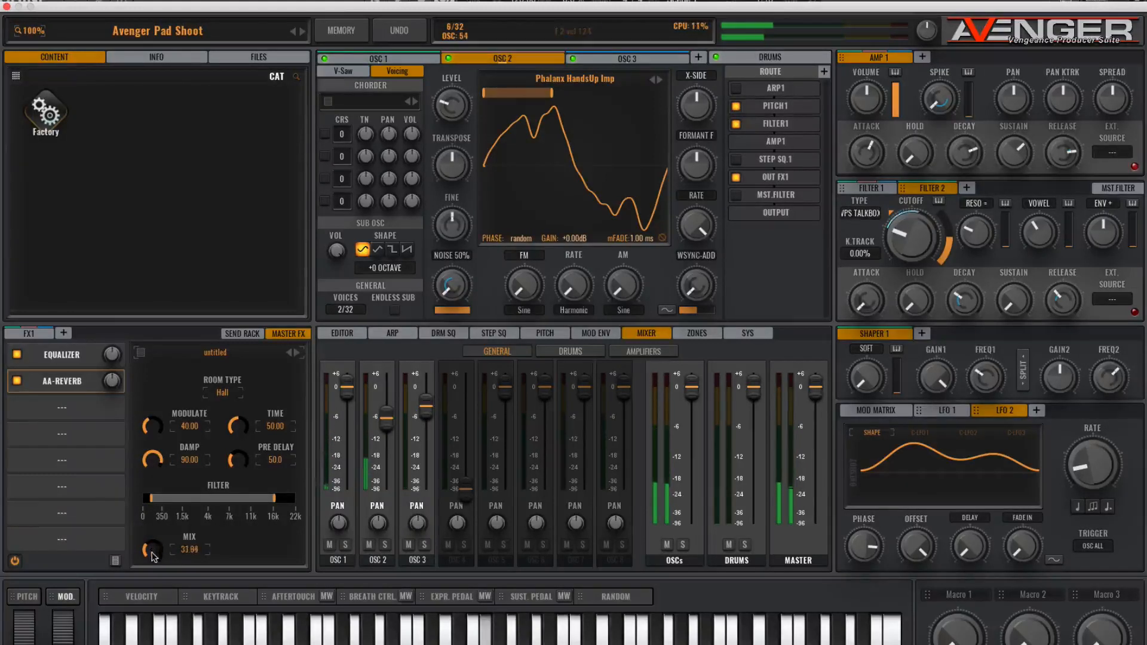
- Shape the master equalizer: cut about 100 Hz, boost about 300 Hz, and cut slightly around 2350 Hz
{"action": "left_click", "coordinate": [72, 355]}
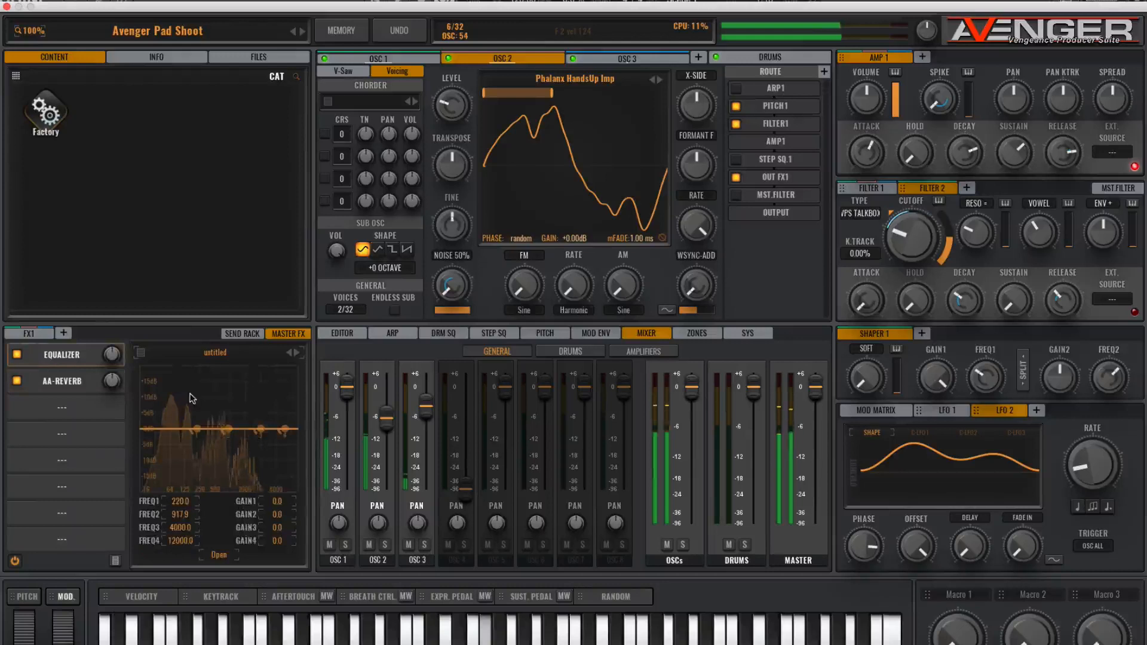
{"action": "mouse_move", "coordinate": [195, 430]}
{"action": "mouse_move", "coordinate": [196, 430]}
{"action": "left_mouse_down"}
{"action": "mouse_move", "coordinate": [171, 445]}
{"action": "mouse_move", "coordinate": [172, 473]}
{"action": "mouse_move", "coordinate": [181, 447]}
{"action": "left_mouse_up"}
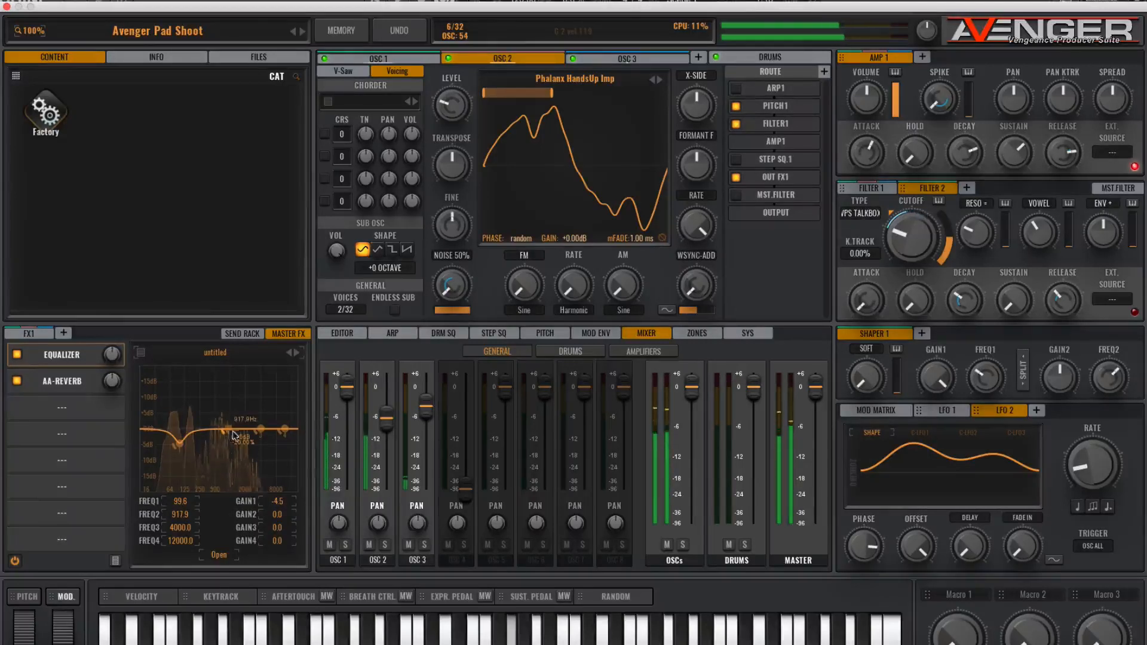
{"action": "left_click_drag", "start_coordinate": [207, 397], "coordinate": [213, 405]}
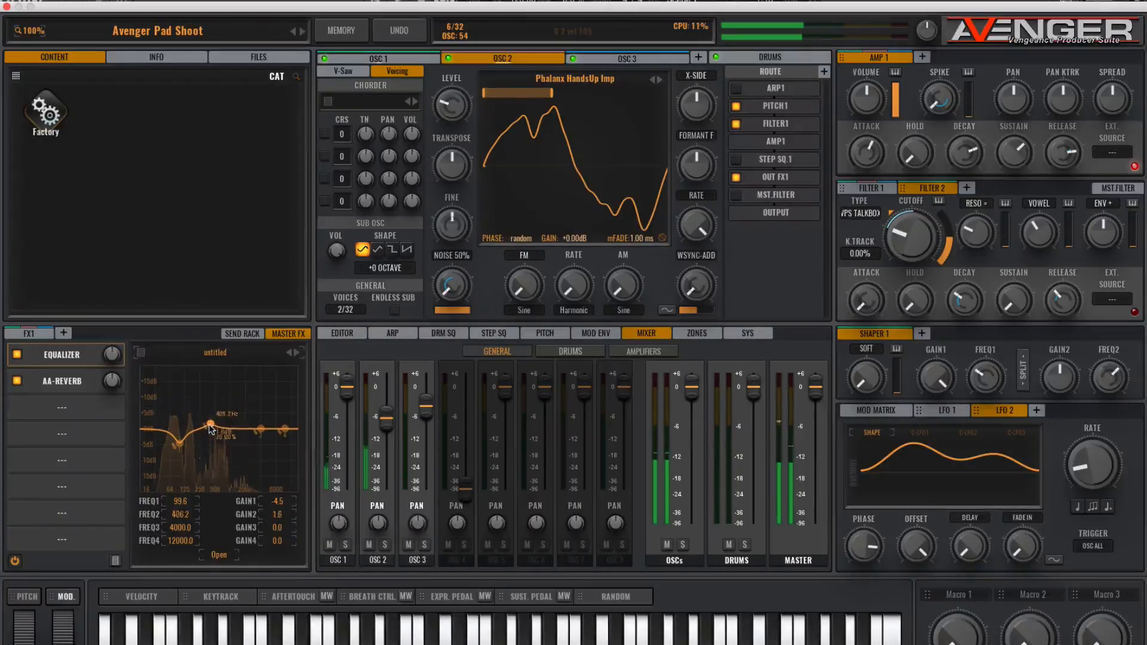
{"action": "left_click_drag", "start_coordinate": [210, 428], "coordinate": [207, 418]}
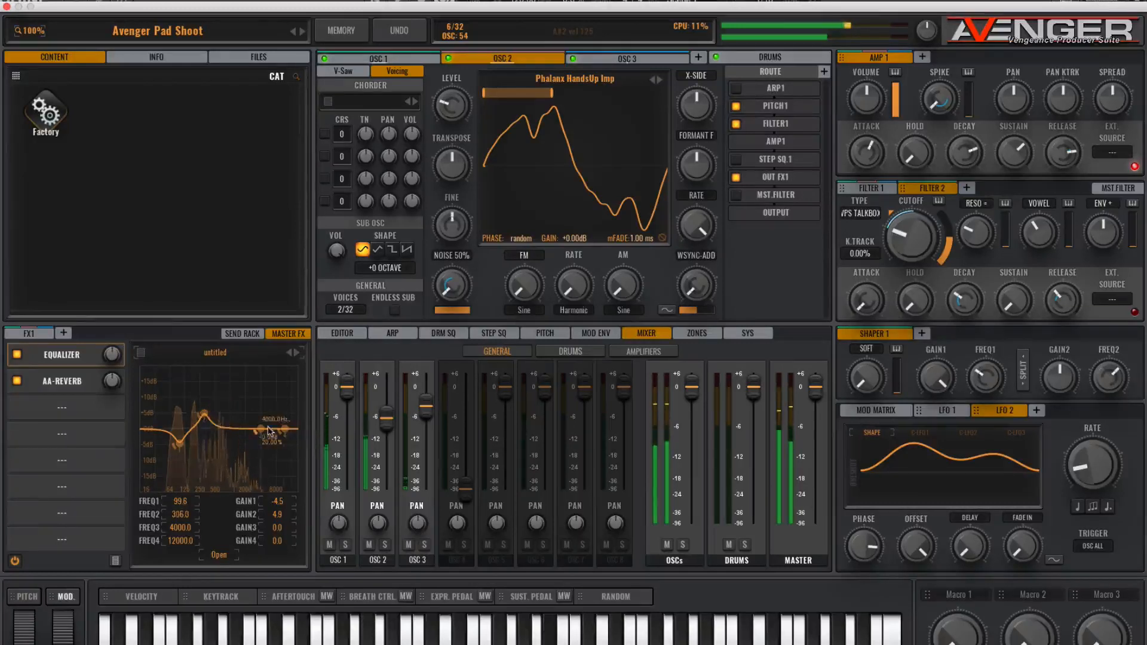
{"action": "mouse_move", "coordinate": [249, 445]}
{"action": "left_mouse_down"}
{"action": "mouse_move", "coordinate": [235, 445]}
{"action": "mouse_move", "coordinate": [246, 452]}
{"action": "mouse_move", "coordinate": [248, 440]}
{"action": "left_mouse_up"}
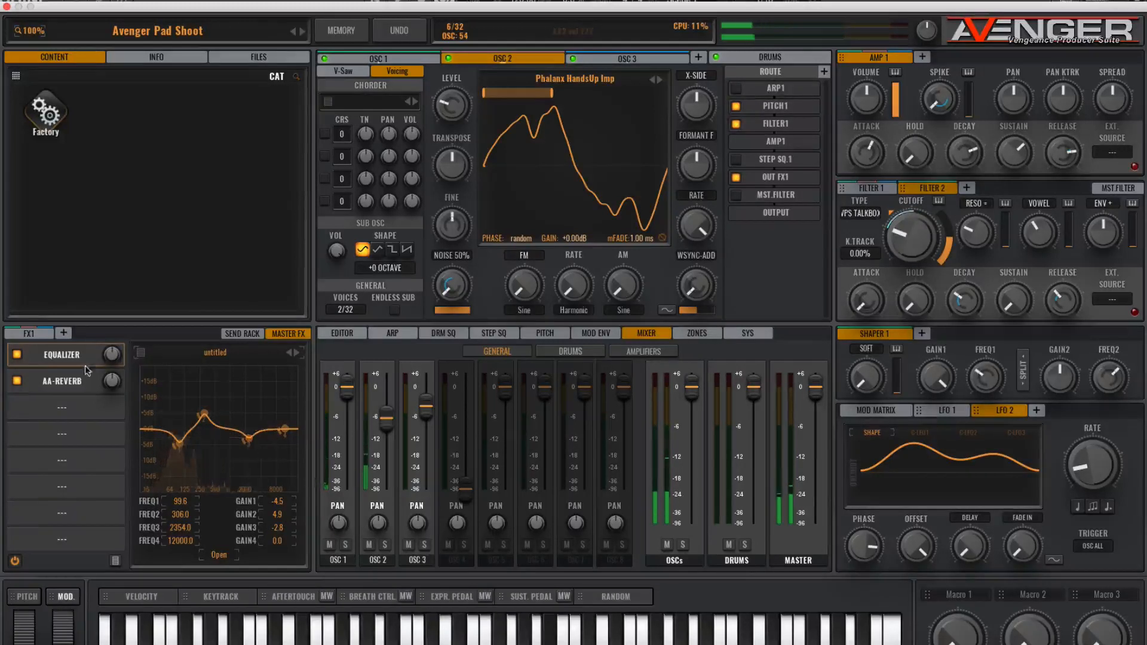
- Compare the master equalizer bypassed and active, then move the boost band down to about 260 Hz
{"action": "left_click", "coordinate": [18, 357]}
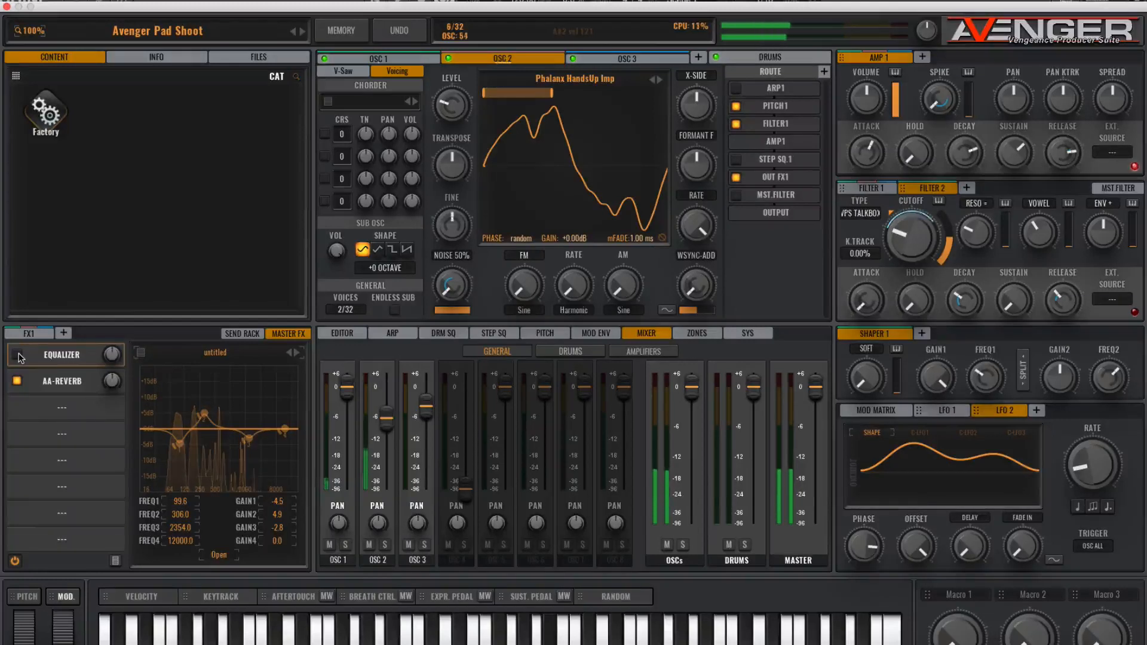
{"action": "left_click", "coordinate": [18, 356]}
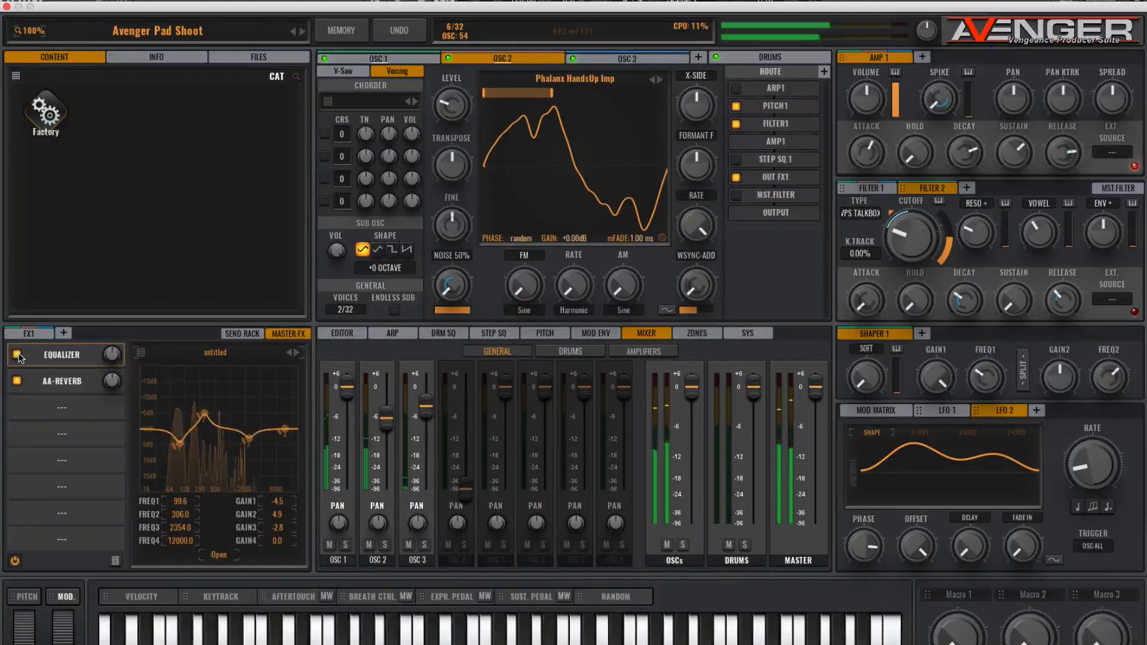
{"action": "left_click_drag", "start_coordinate": [204, 414], "coordinate": [201, 416]}
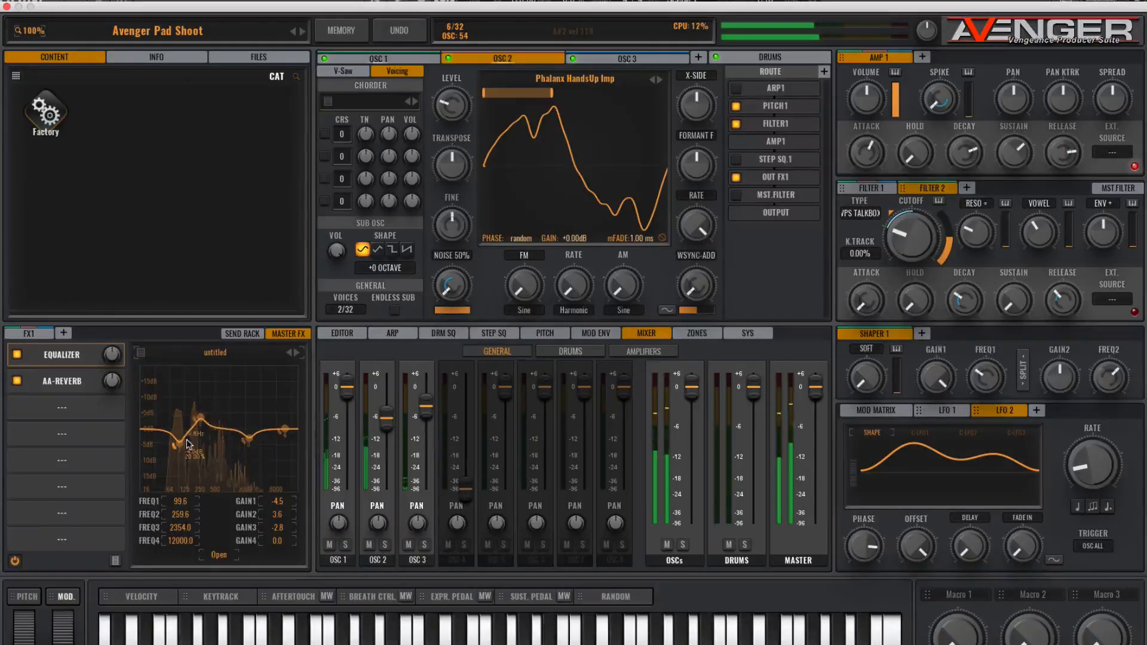
- Add a Limiter to the master FX chain and raise its input gain to about +6 dB
{"action": "left_click", "coordinate": [64, 408]}
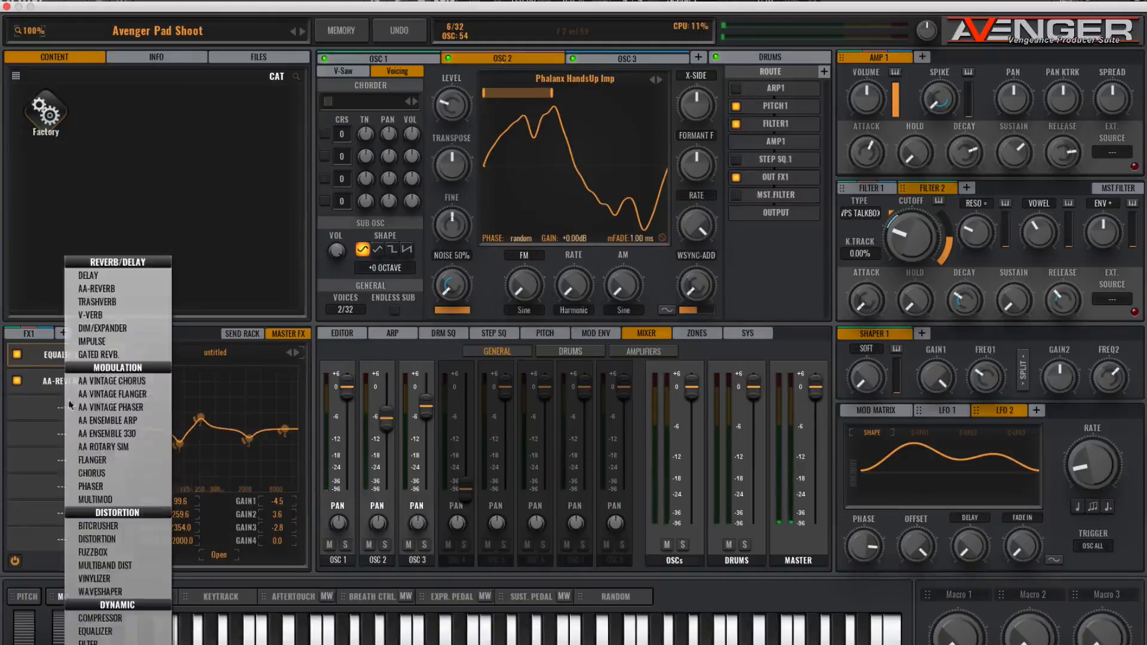
{"action": "left_click", "coordinate": [98, 644]}
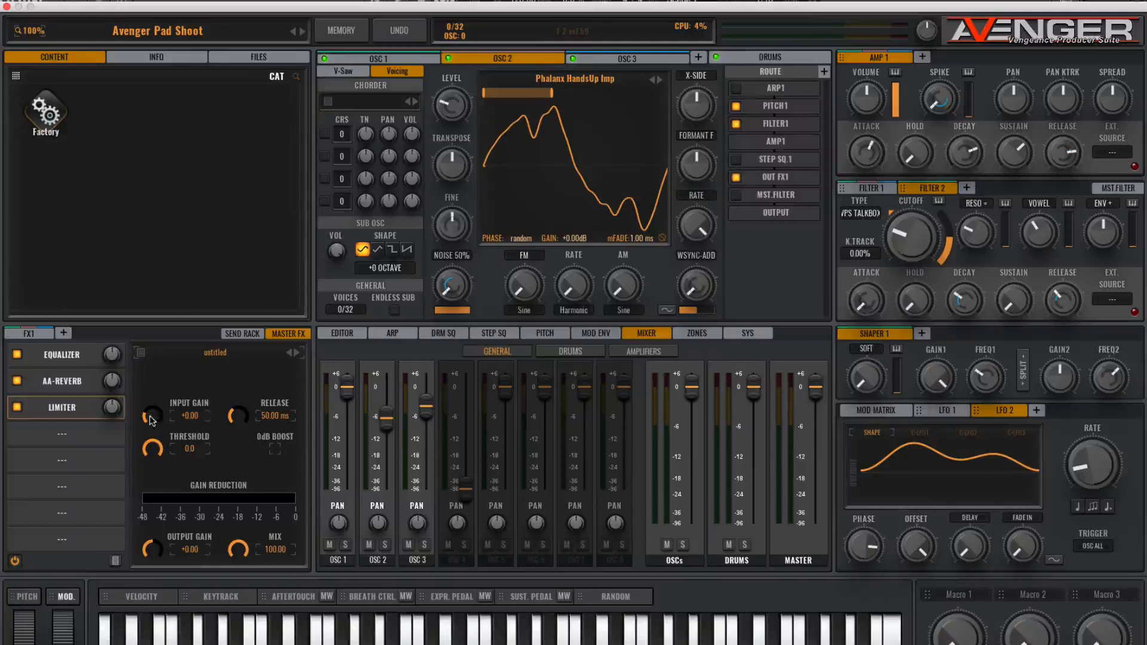
{"action": "left_click_drag", "start_coordinate": [152, 419], "coordinate": [149, 386]}
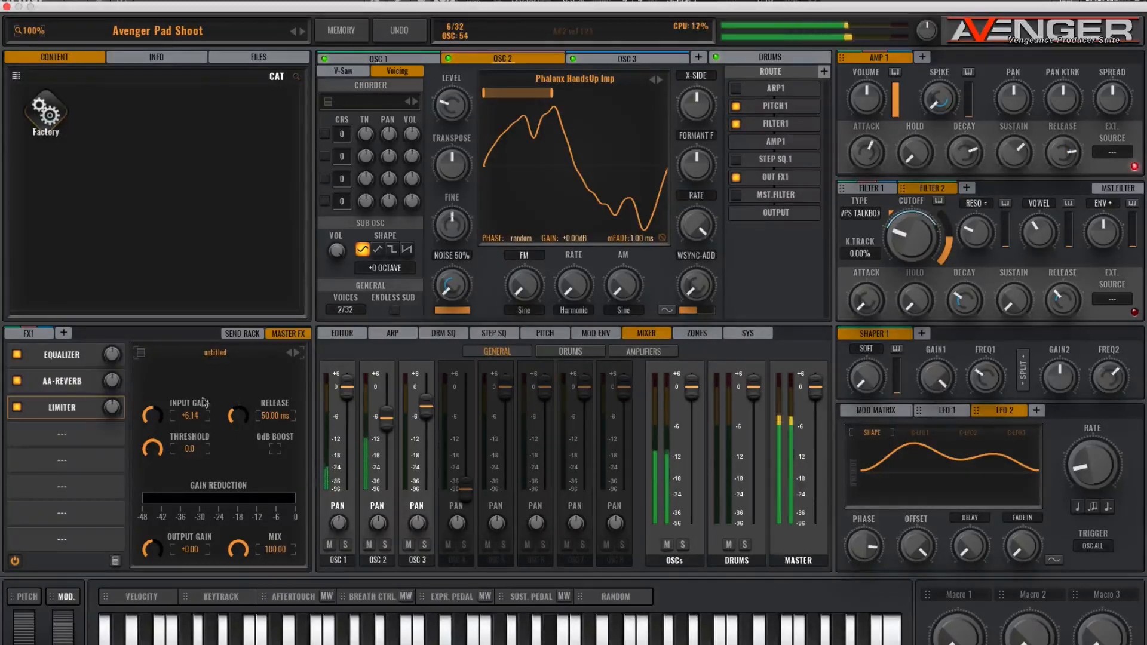
- Switch to OSC 1 and add an Equalizer to the FX1 insert chain
{"action": "left_click", "coordinate": [62, 355]}
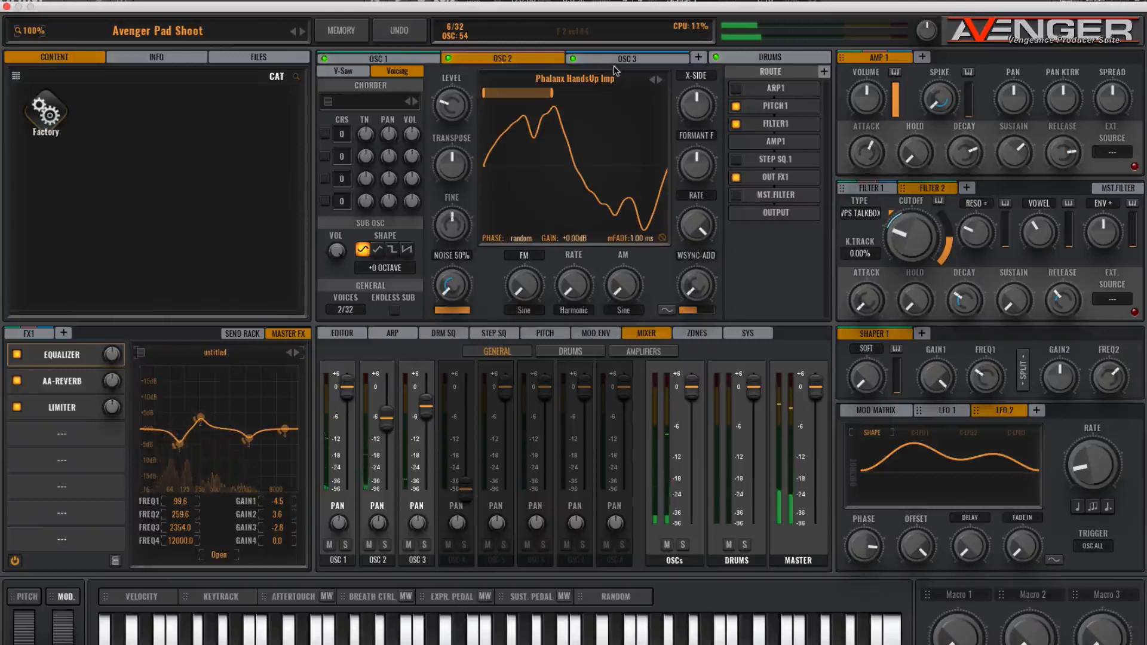
{"action": "left_click", "coordinate": [412, 27]}
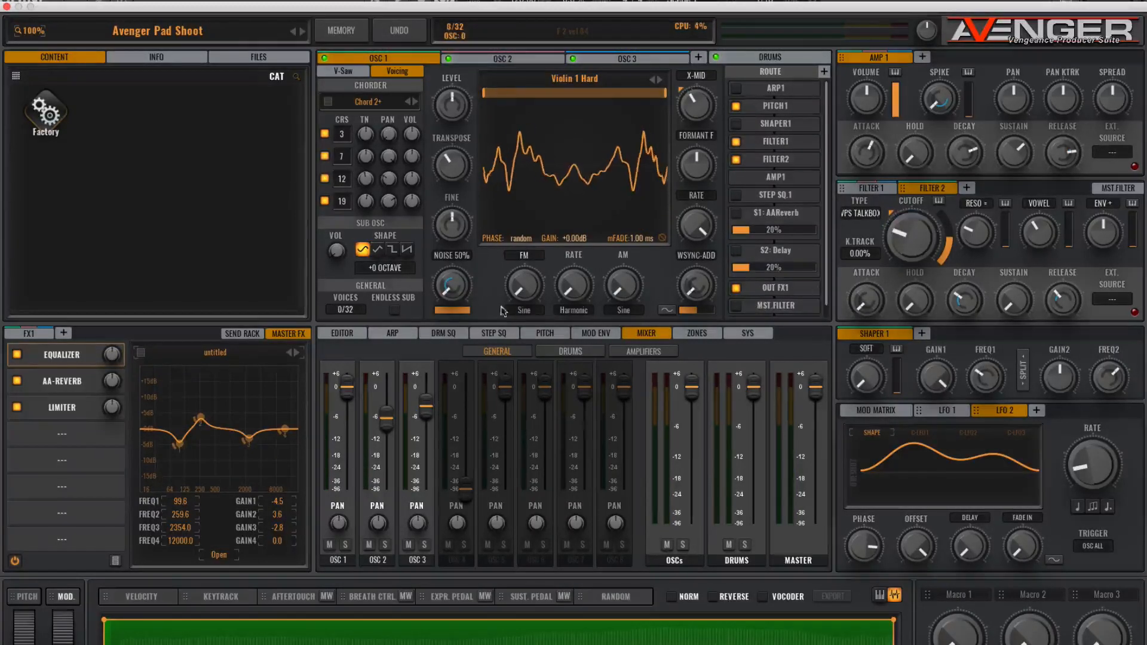
{"action": "left_click", "coordinate": [28, 334]}
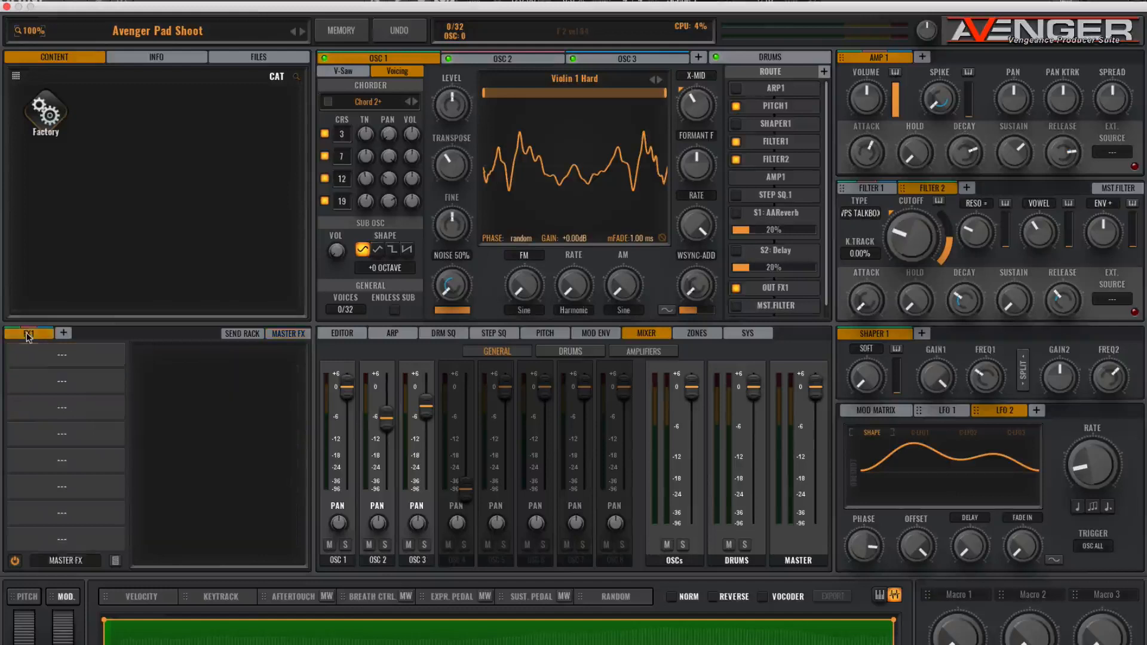
{"action": "left_click", "coordinate": [62, 358]}
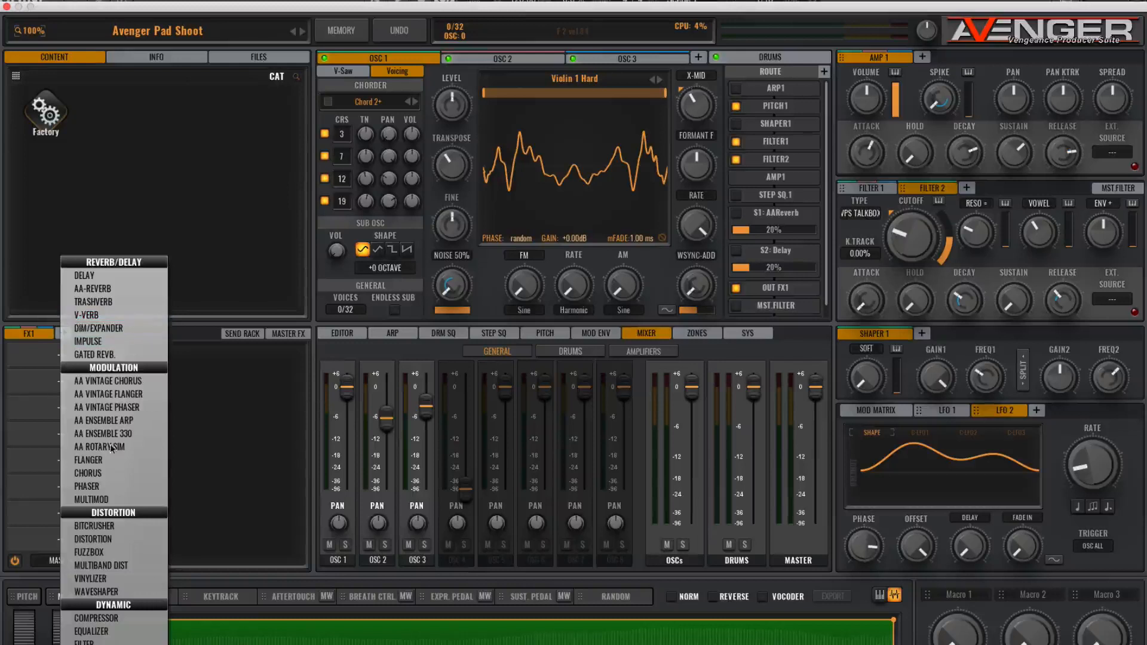
{"action": "left_click", "coordinate": [115, 630]}
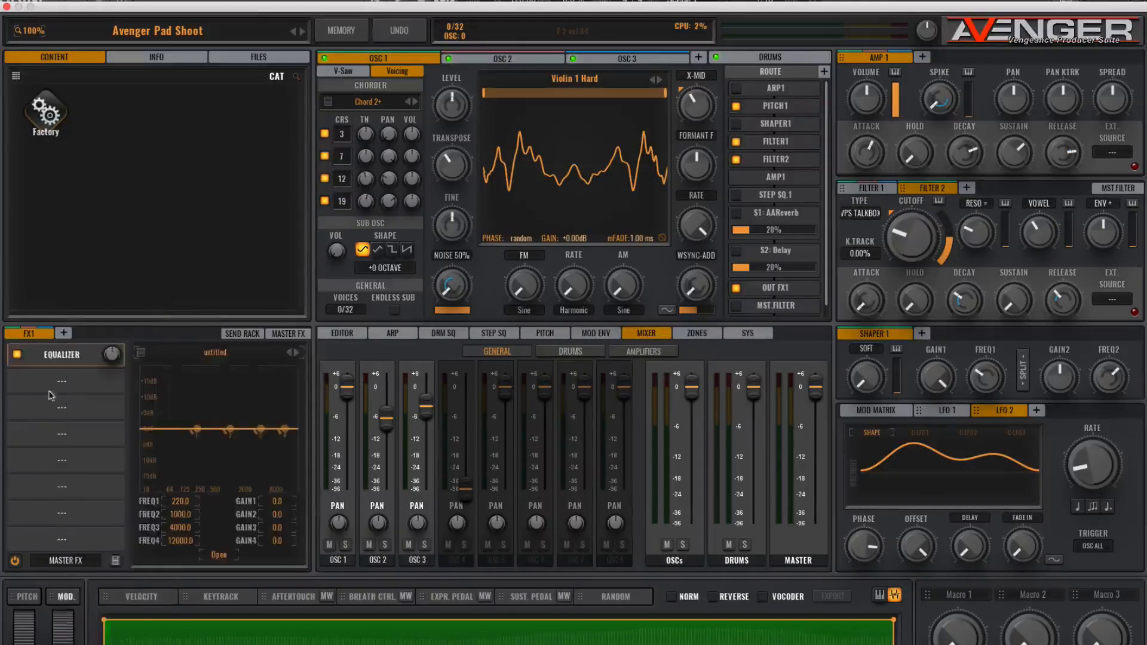
- Turn off the FX1 output routing for OSC 2 and OSC 3
{"action": "left_click", "coordinate": [519, 58]}
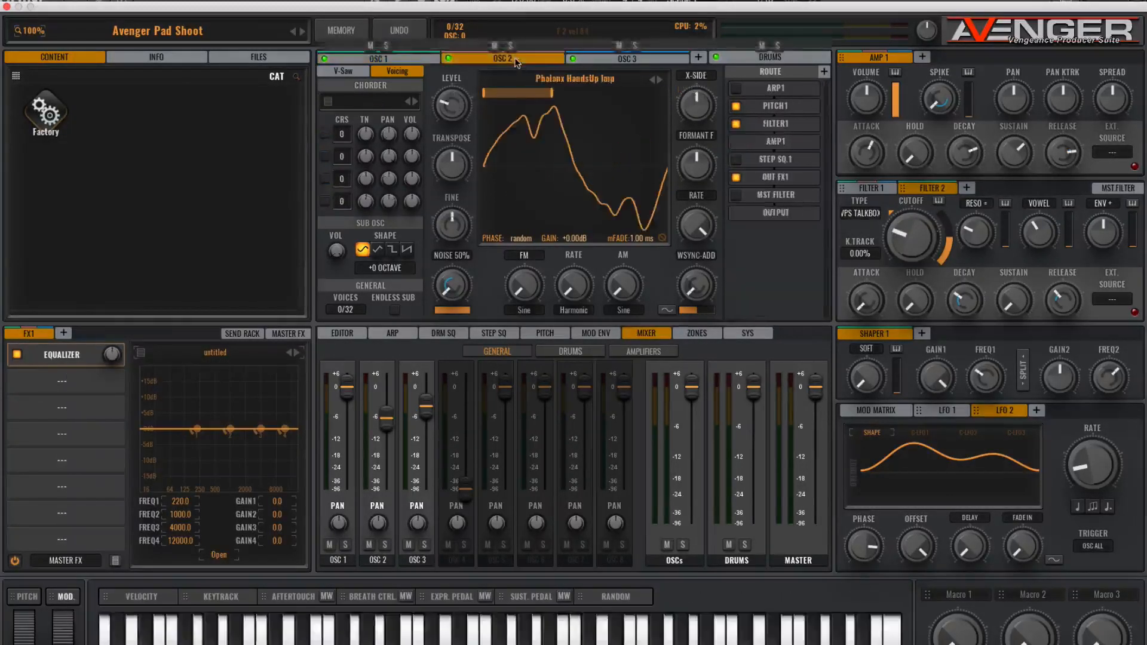
{"action": "left_click", "coordinate": [627, 58]}
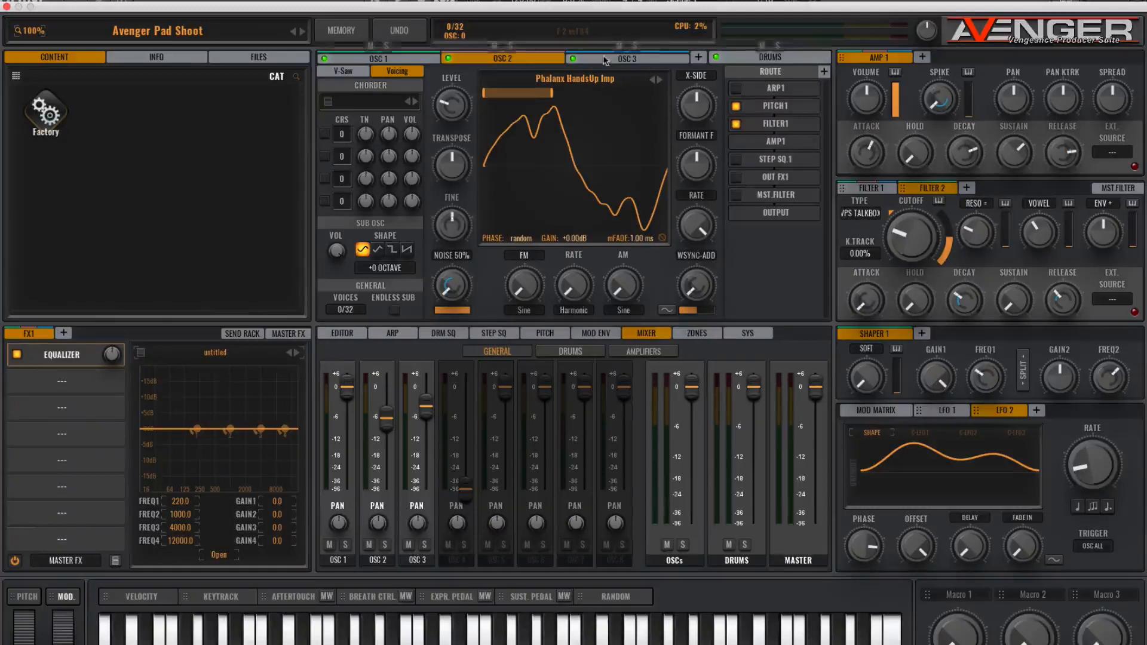
{"action": "left_click", "coordinate": [735, 178]}
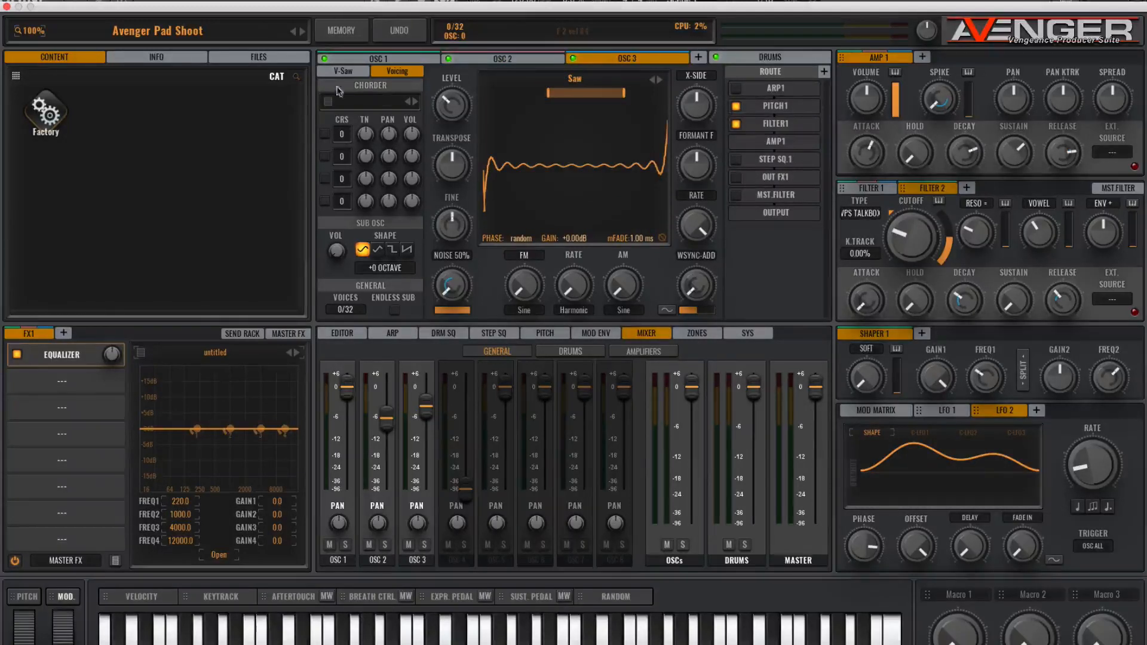
- Shape the FX1 equalizer with a deep cut of about 8 dB around 1830 Hz for OSC 1
{"action": "left_click", "coordinate": [377, 58]}
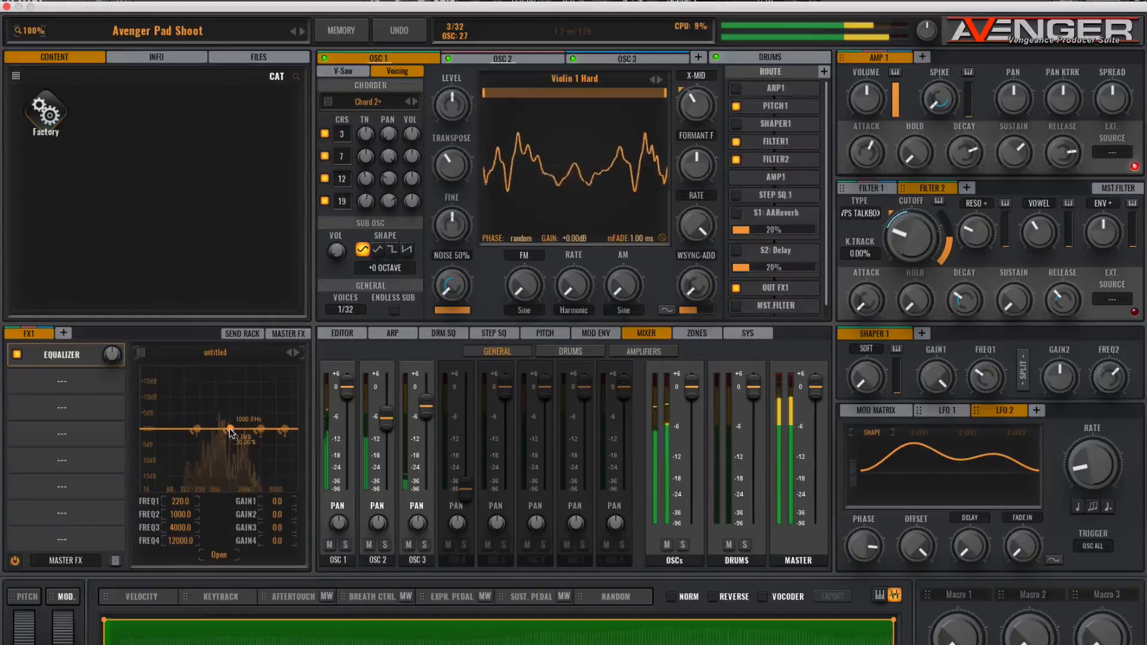
{"action": "mouse_move", "coordinate": [392, 50]}
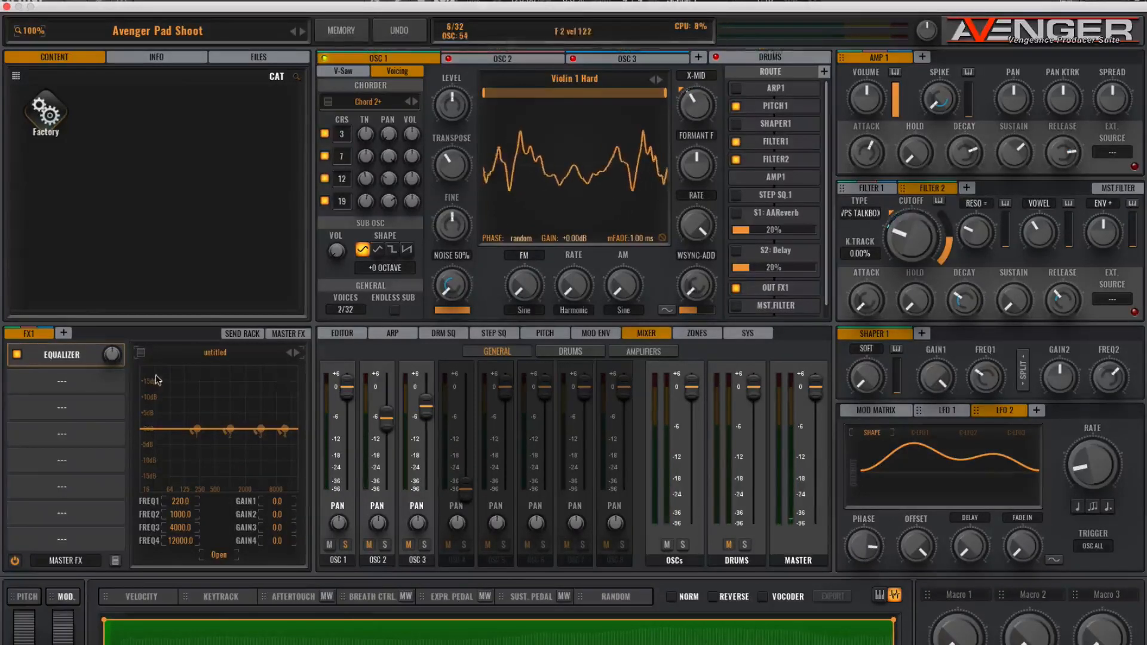
{"action": "left_click_drag", "start_coordinate": [260, 429], "coordinate": [267, 404]}
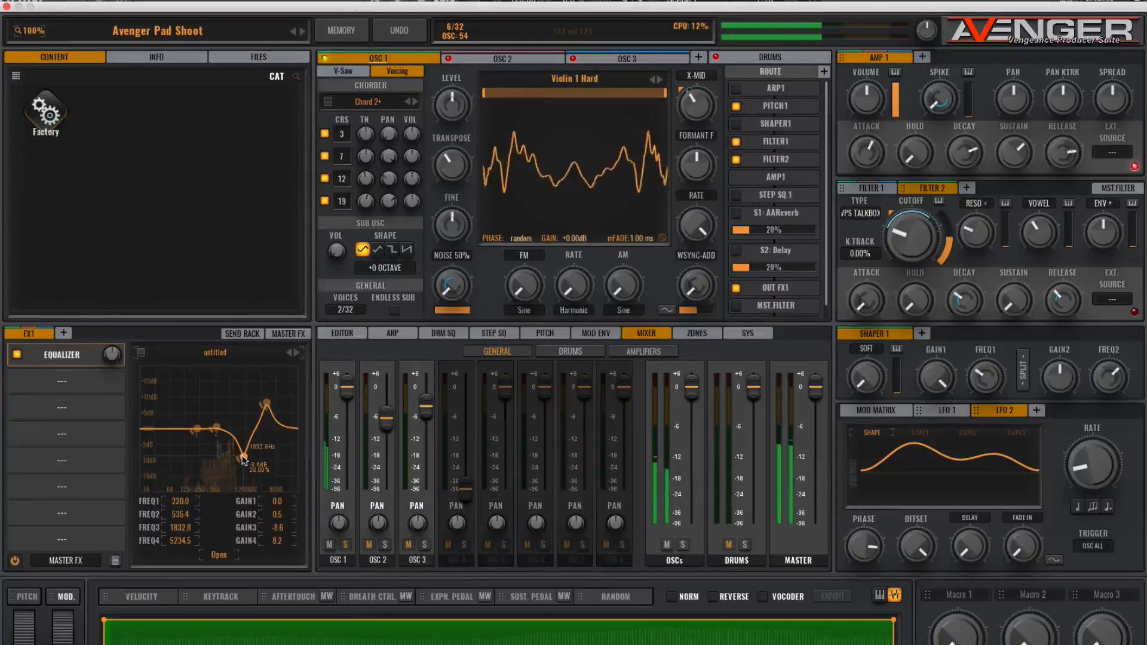
{"action": "left_click_drag", "start_coordinate": [262, 412], "coordinate": [261, 426]}
{"action": "left_click", "coordinate": [18, 355]}
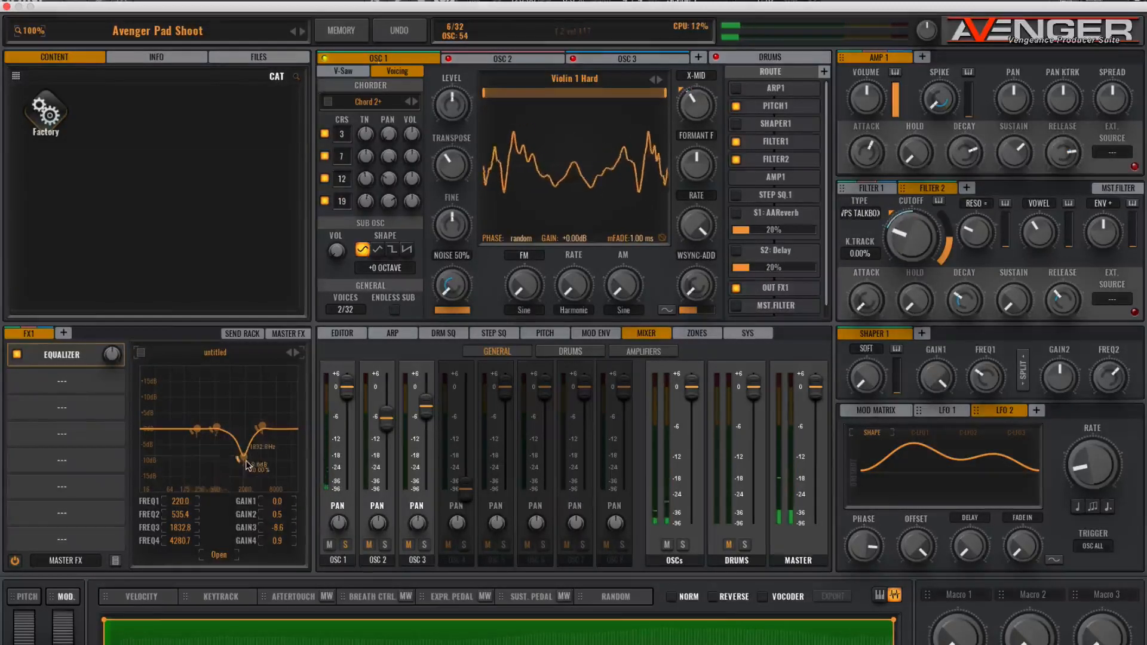
{"action": "left_click_drag", "start_coordinate": [244, 460], "coordinate": [244, 459]}
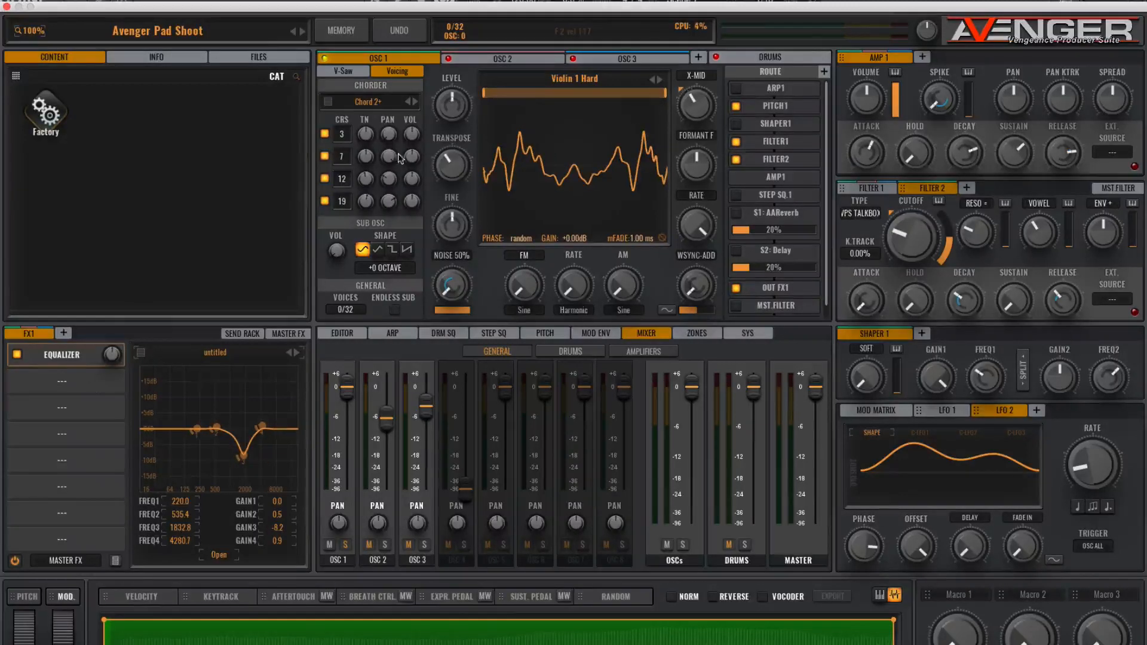
- Open the mod matrix and turn OSC 1's FM amount down slightly
{"action": "mouse_move", "coordinate": [505, 48]}
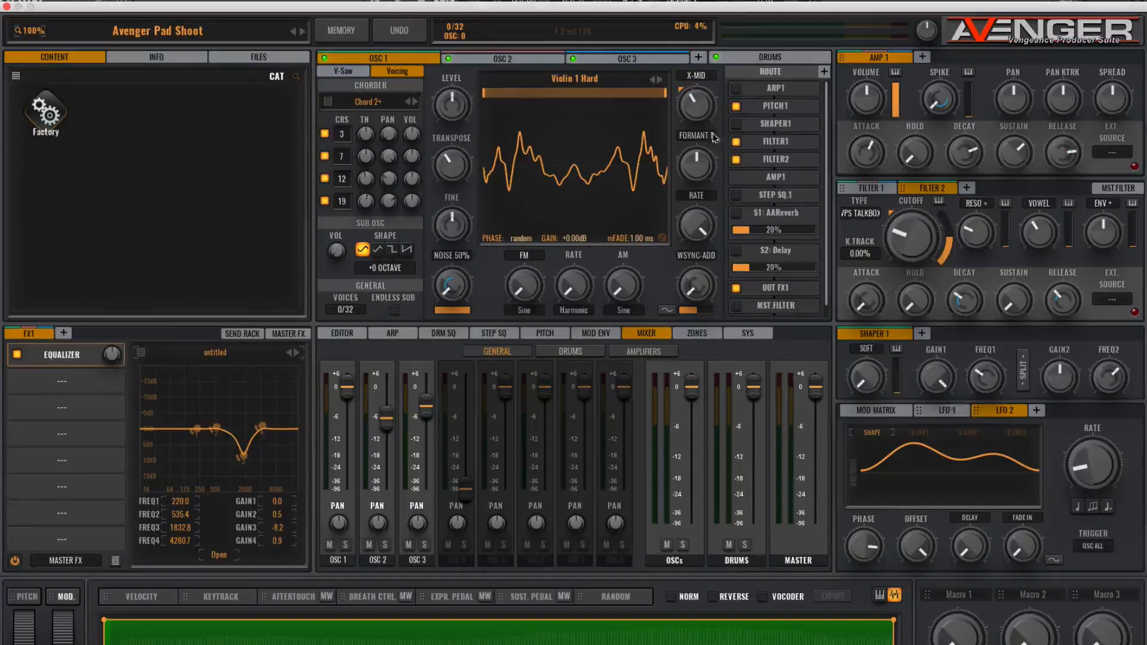
{"action": "left_click", "coordinate": [876, 409]}
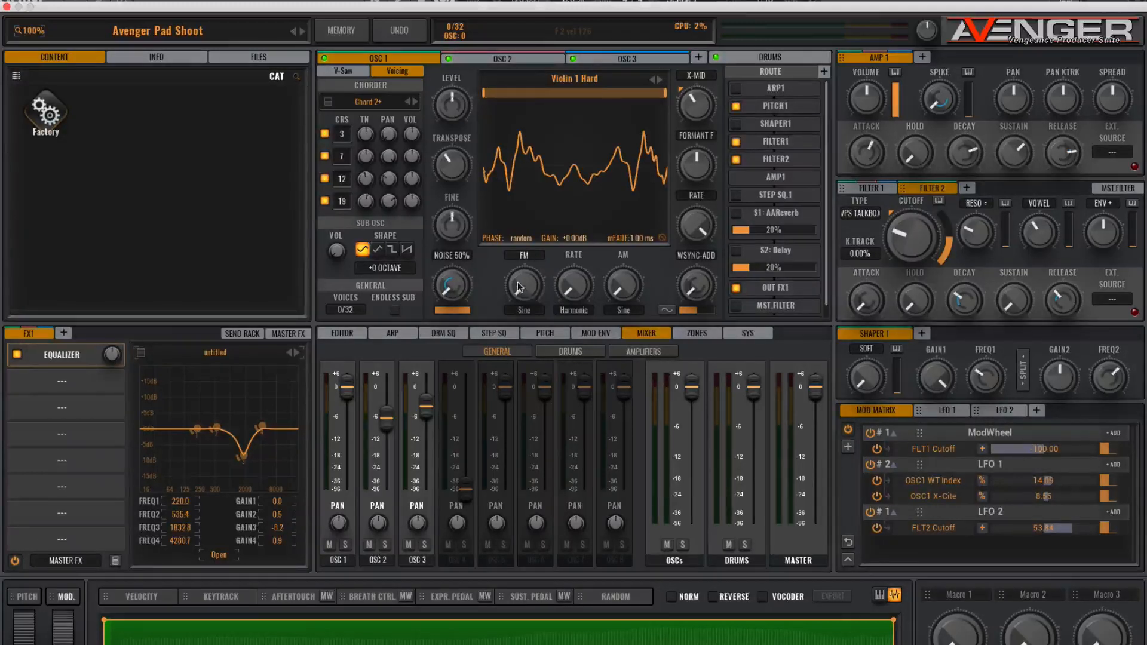
{"action": "mouse_move", "coordinate": [518, 287]}
{"action": "left_mouse_down"}
{"action": "mouse_move", "coordinate": [508, 222]}
{"action": "mouse_move", "coordinate": [522, 302]}
{"action": "left_mouse_up"}
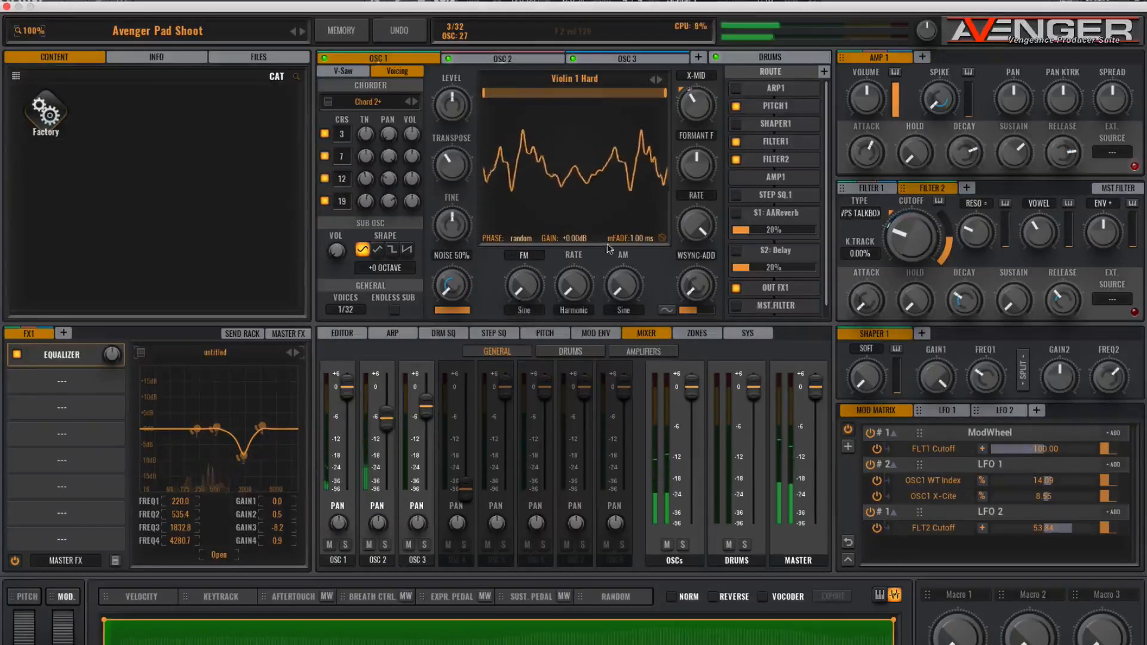